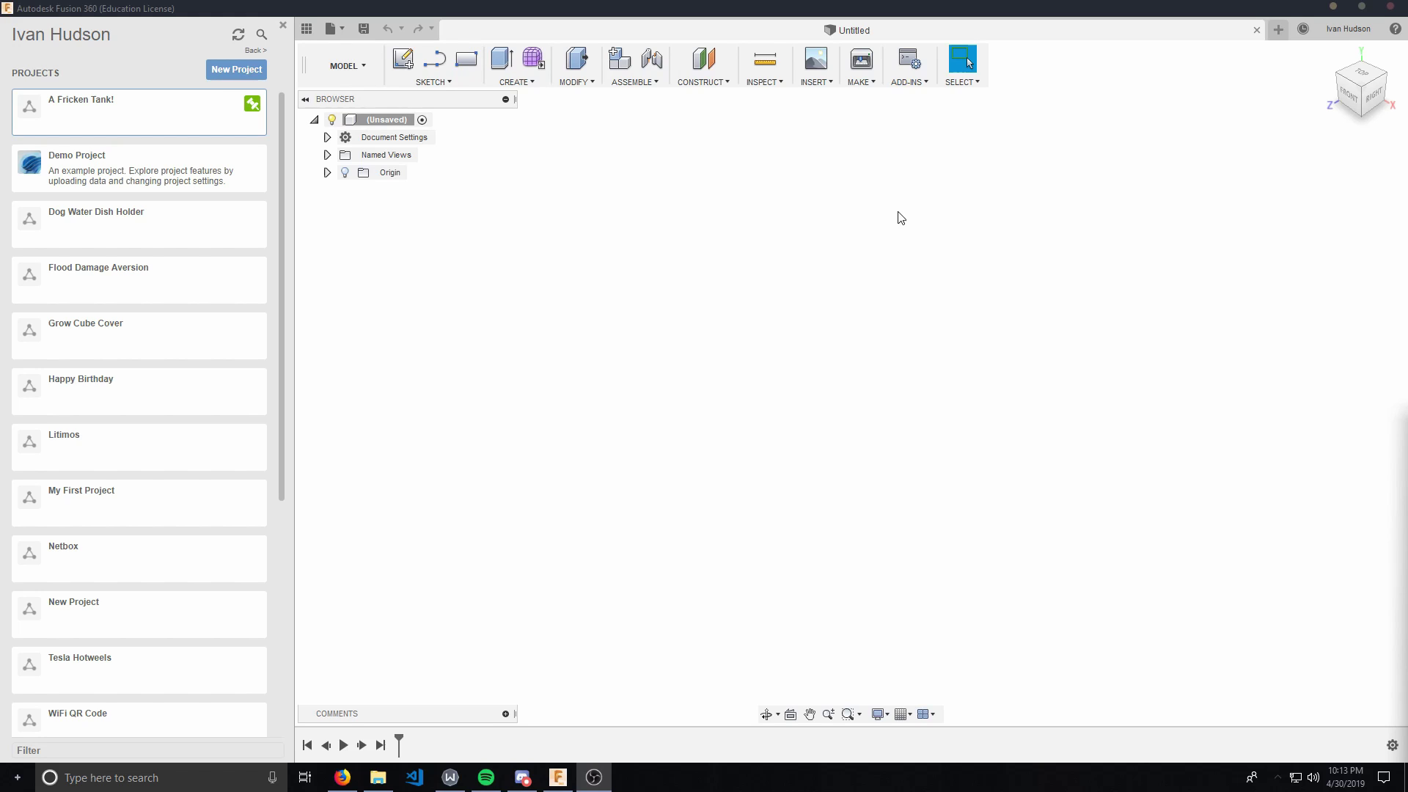
# Close the Data Panel to free up the workspace.
pyautogui.scroll(-1, 100, 318)
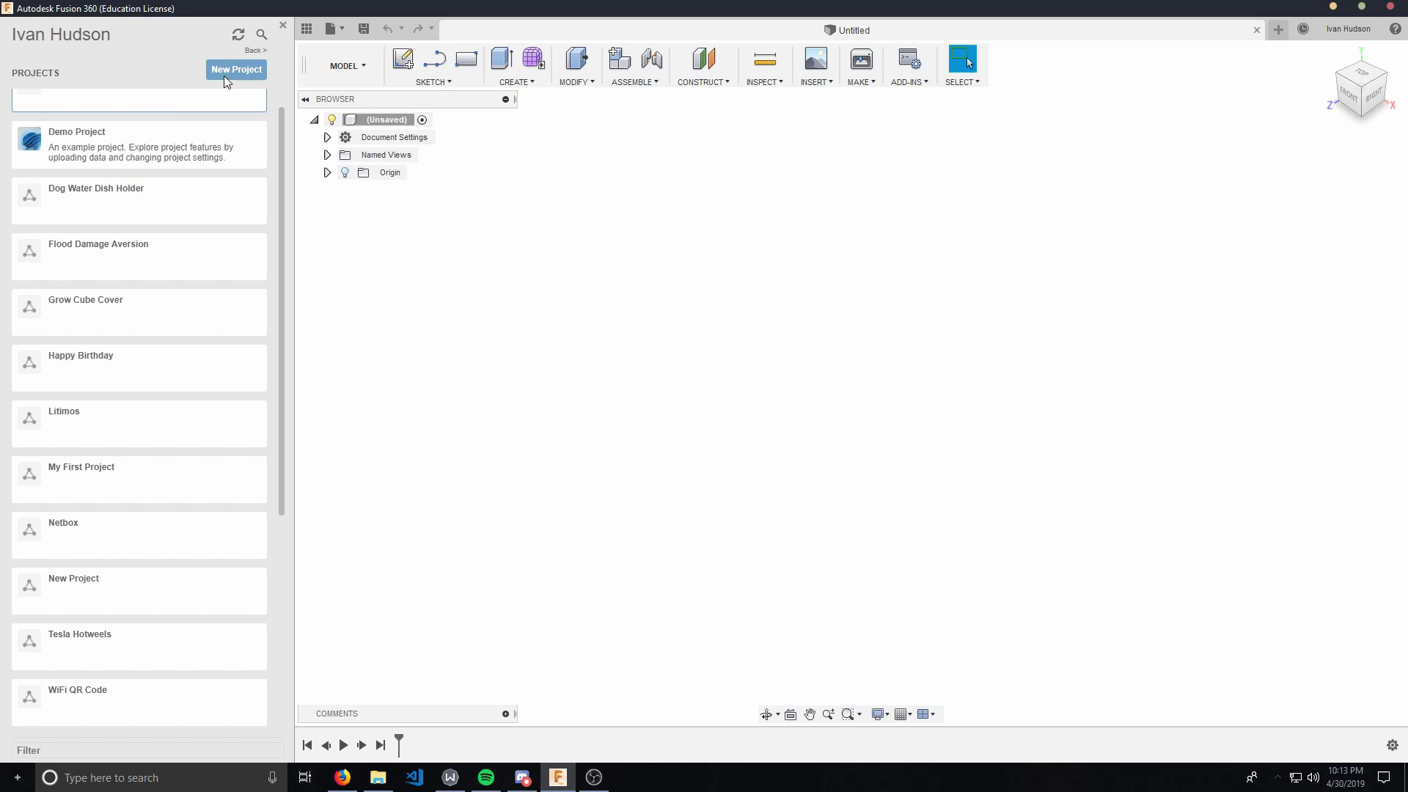
pyautogui.moveTo(1330, 56)
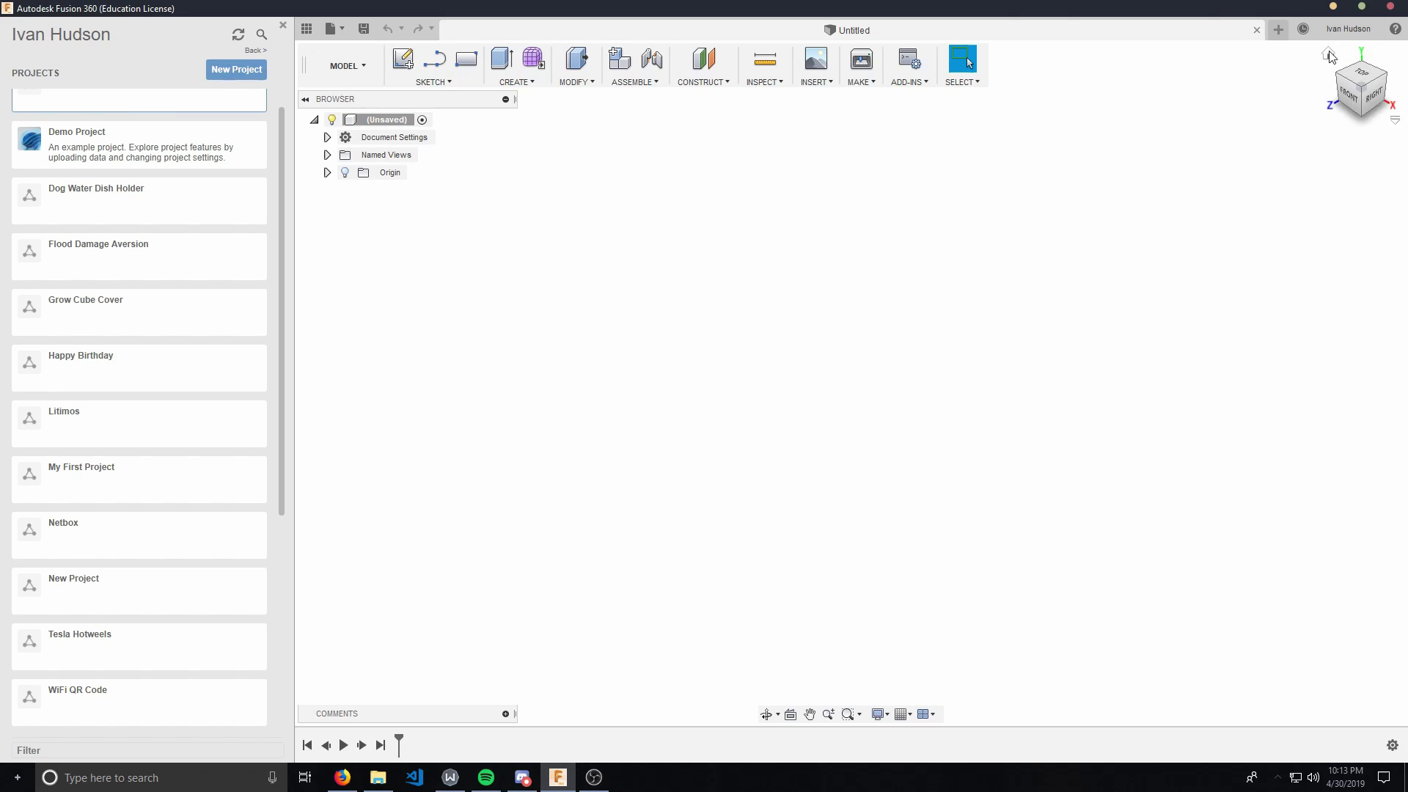
pyautogui.click(1256, 30)
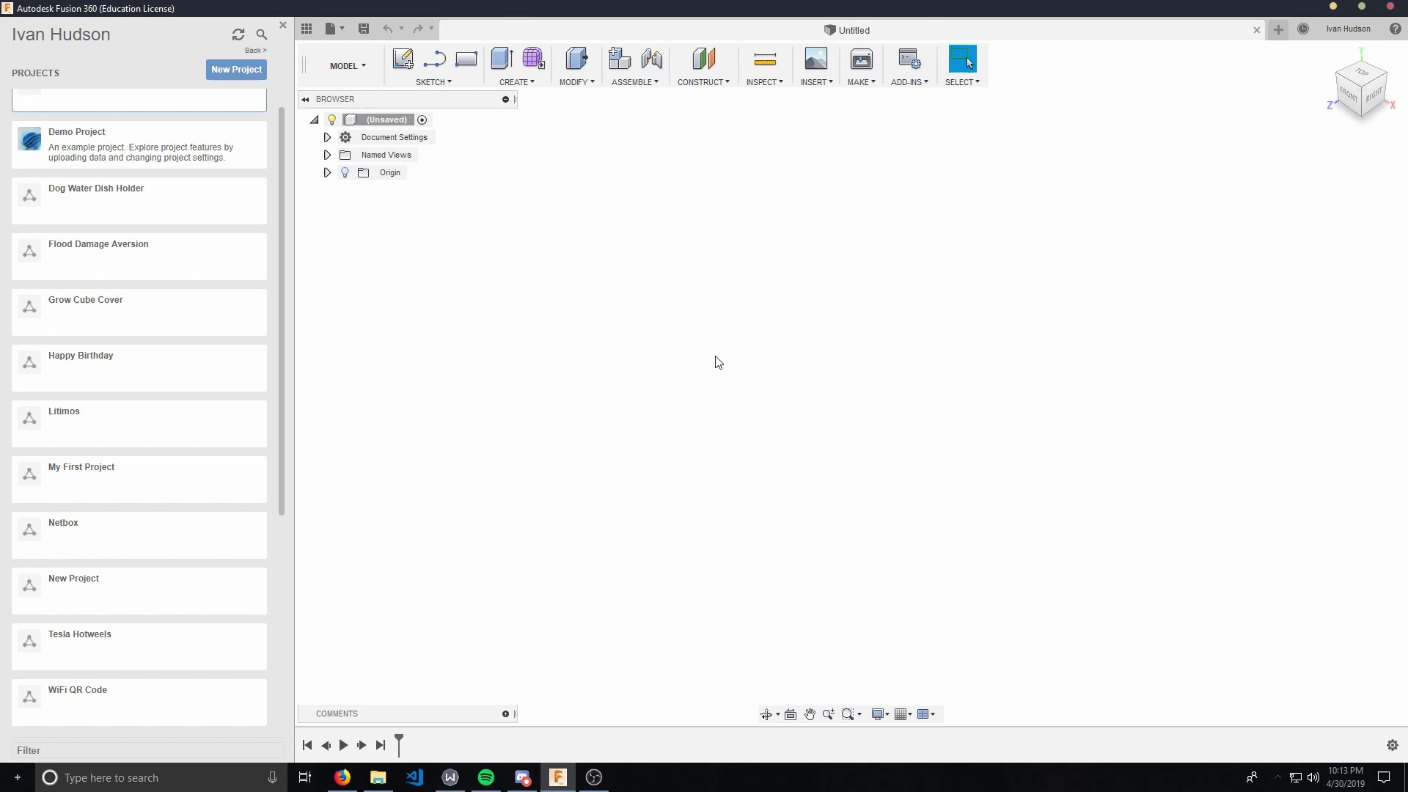
pyautogui.moveTo(1046, 446); pyautogui.dragTo(394, 579)
pyautogui.moveTo(464, 646); pyautogui.dragTo(1251, 208)
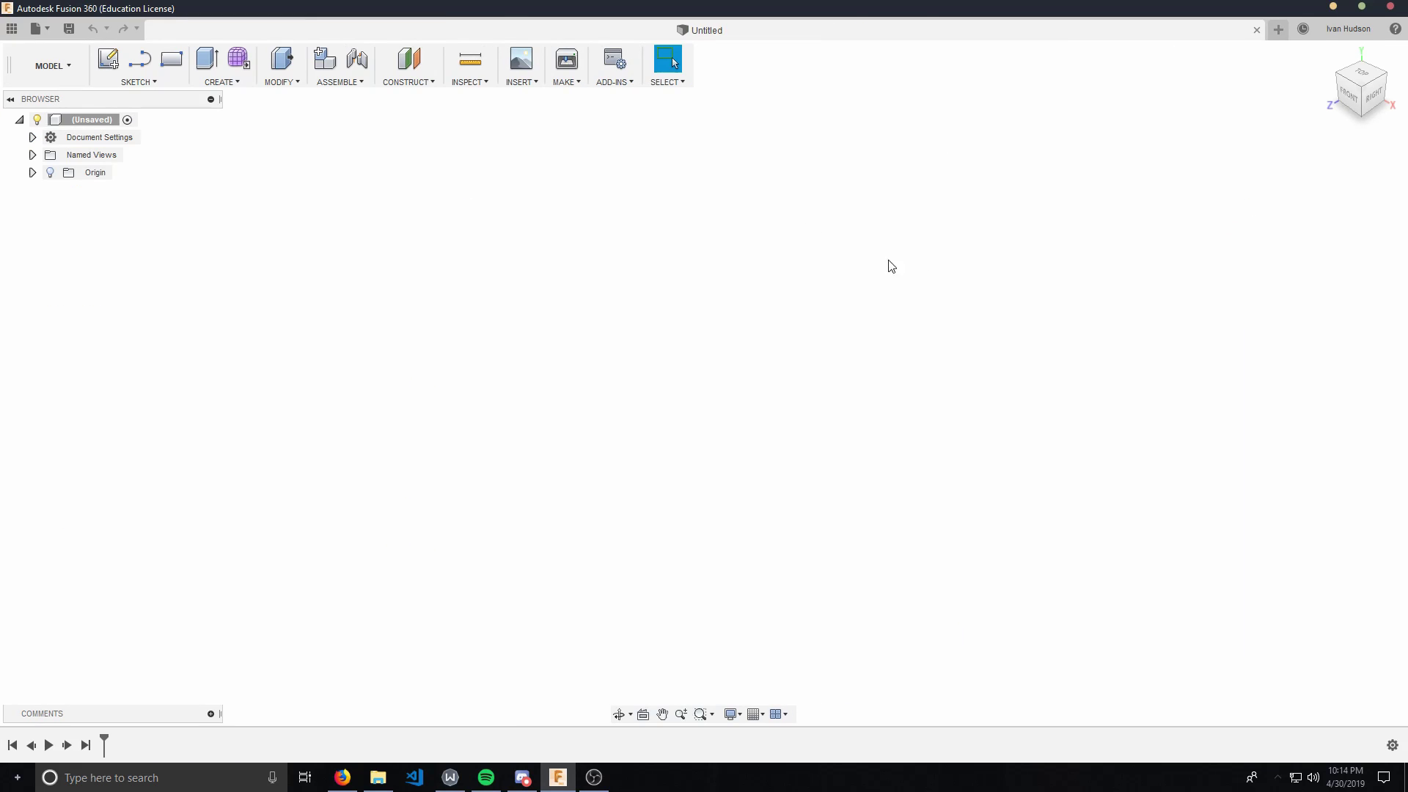
pyautogui.moveTo(926, 257); pyautogui.dragTo(374, 536)
# Start a new sketch on the horizontal XZ ground plane.
pyautogui.click(107, 60)
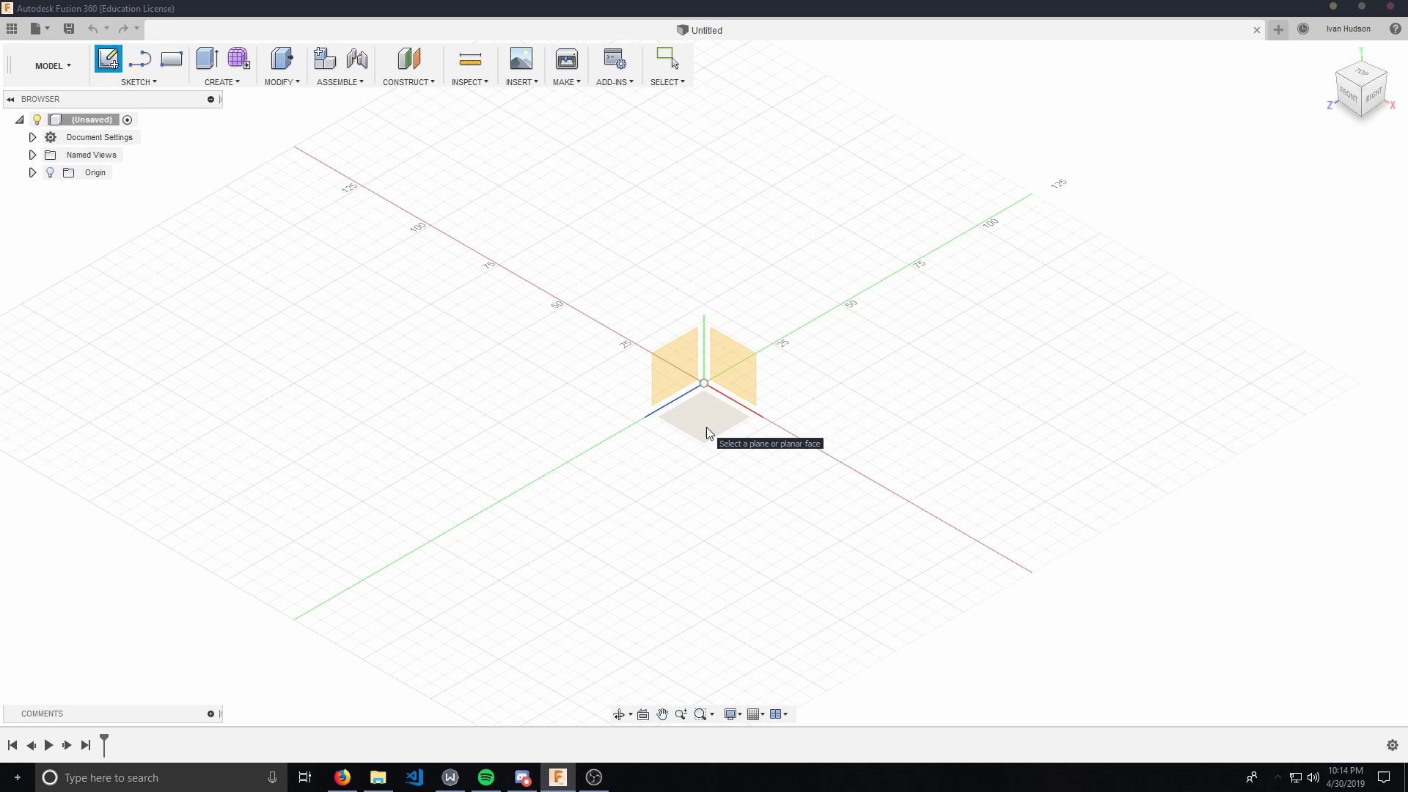
pyautogui.click(681, 367)
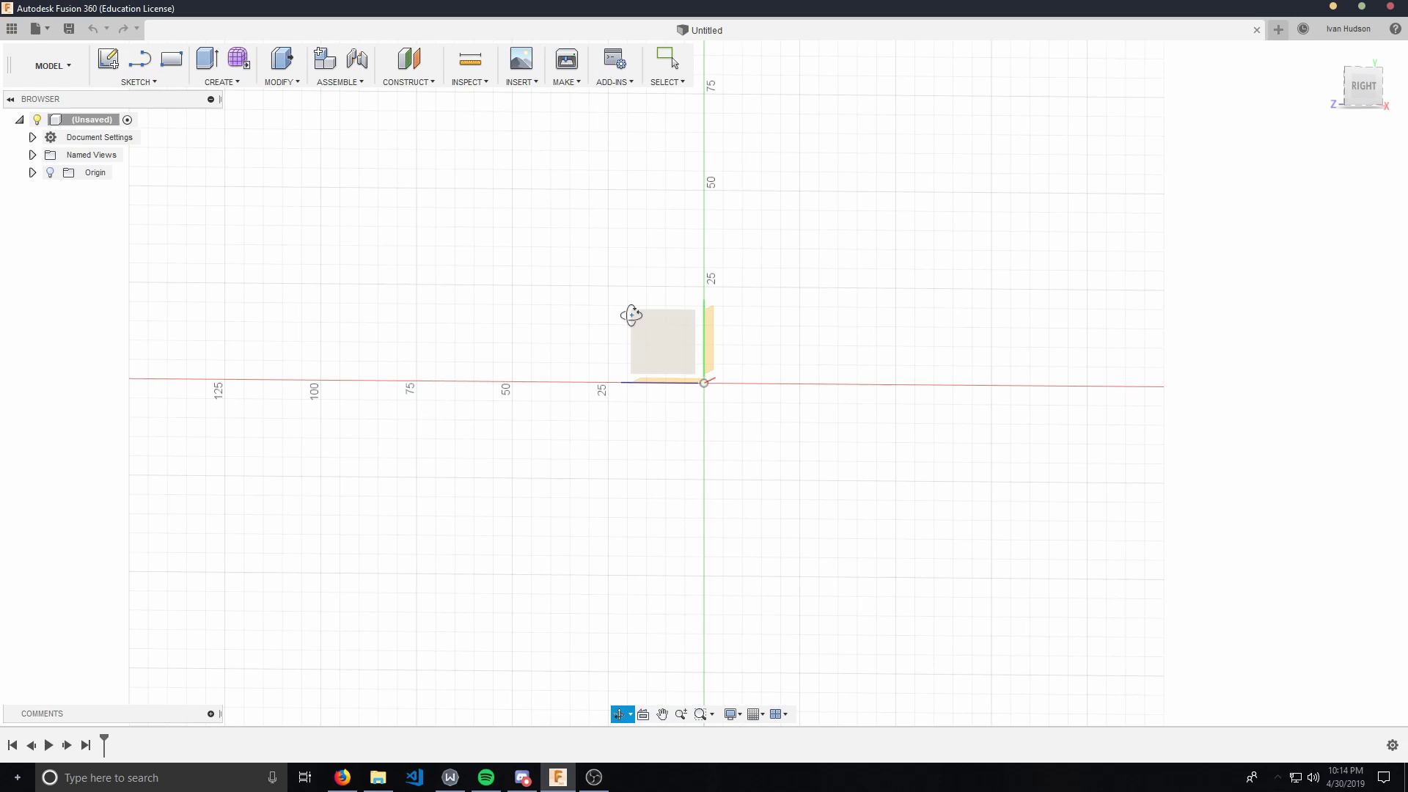
pyautogui.moveTo(616, 321)
pyautogui.keyDown('shift'); pyautogui.mouseDown(button='middle')
pyautogui.moveTo(733, 318)
pyautogui.moveTo(717, 337)
pyautogui.moveTo(739, 327)
pyautogui.moveTo(755, 341)
pyautogui.moveTo(707, 393)
pyautogui.mouseUp(button='middle'); pyautogui.keyUp('shift')
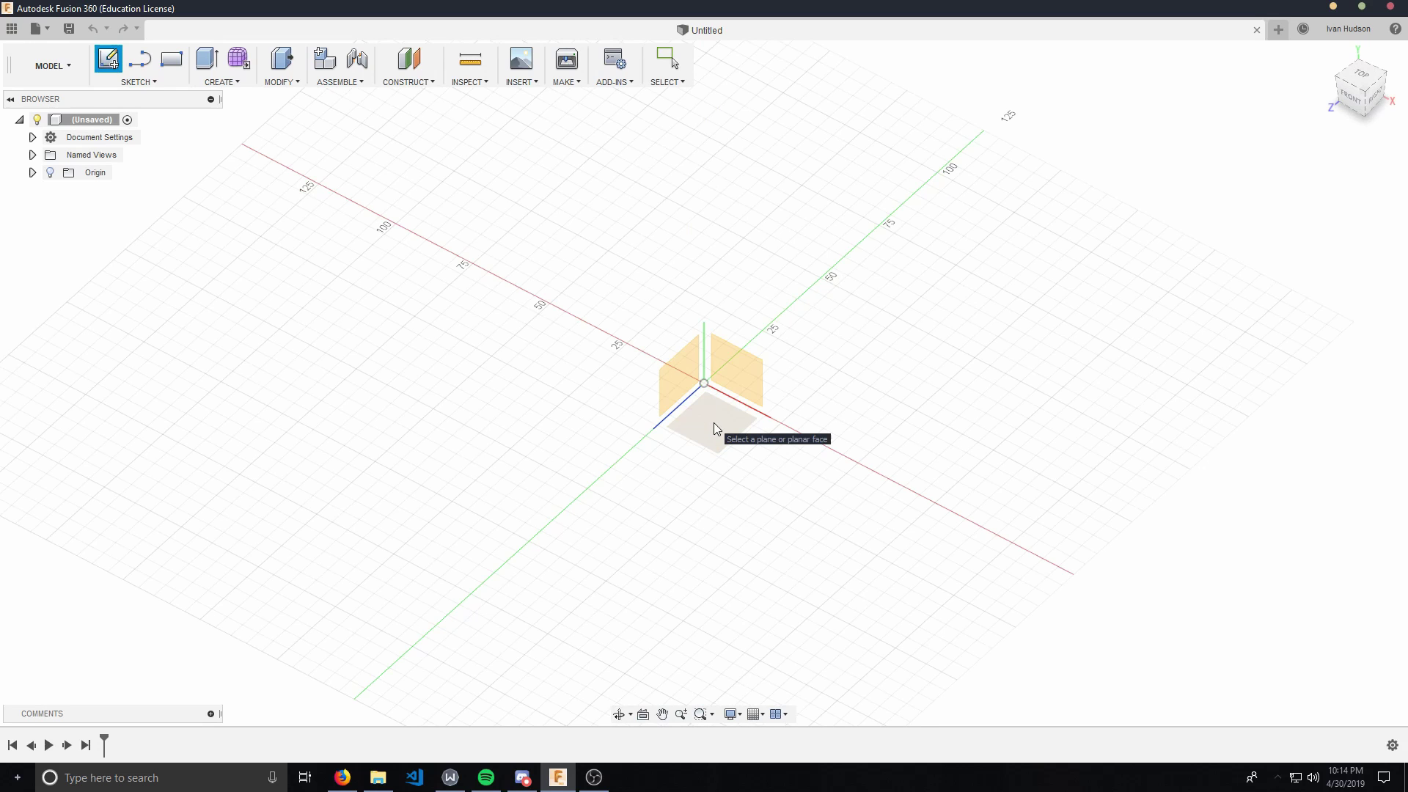
pyautogui.click(718, 424)
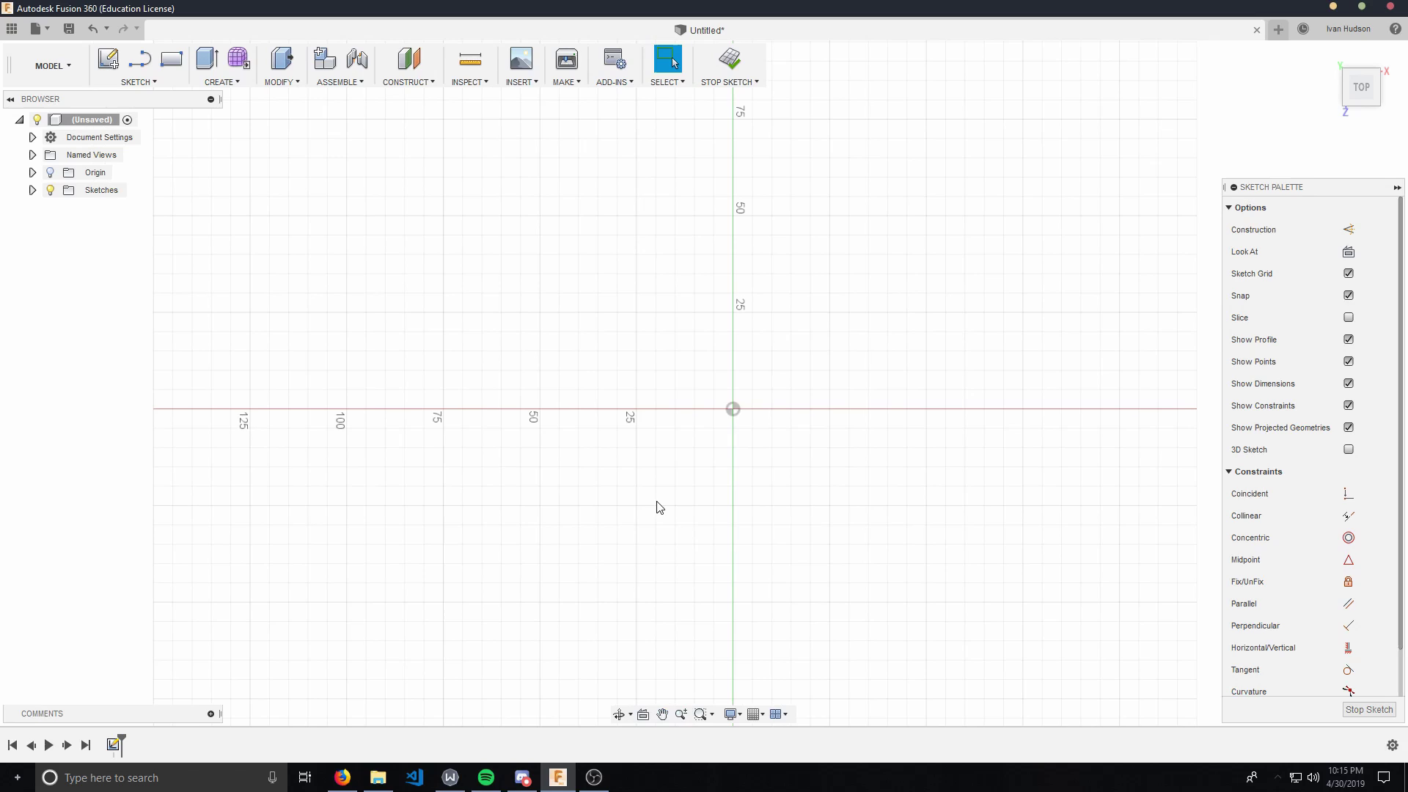
pyautogui.moveTo(968, 301)
pyautogui.keyDown('shift'); pyautogui.mouseDown(button='middle')
pyautogui.moveTo(940, 242)
pyautogui.moveTo(975, 245)
pyautogui.moveTo(781, 236)
pyautogui.moveTo(823, 223)
pyautogui.mouseUp(button='middle'); pyautogui.keyUp('shift')
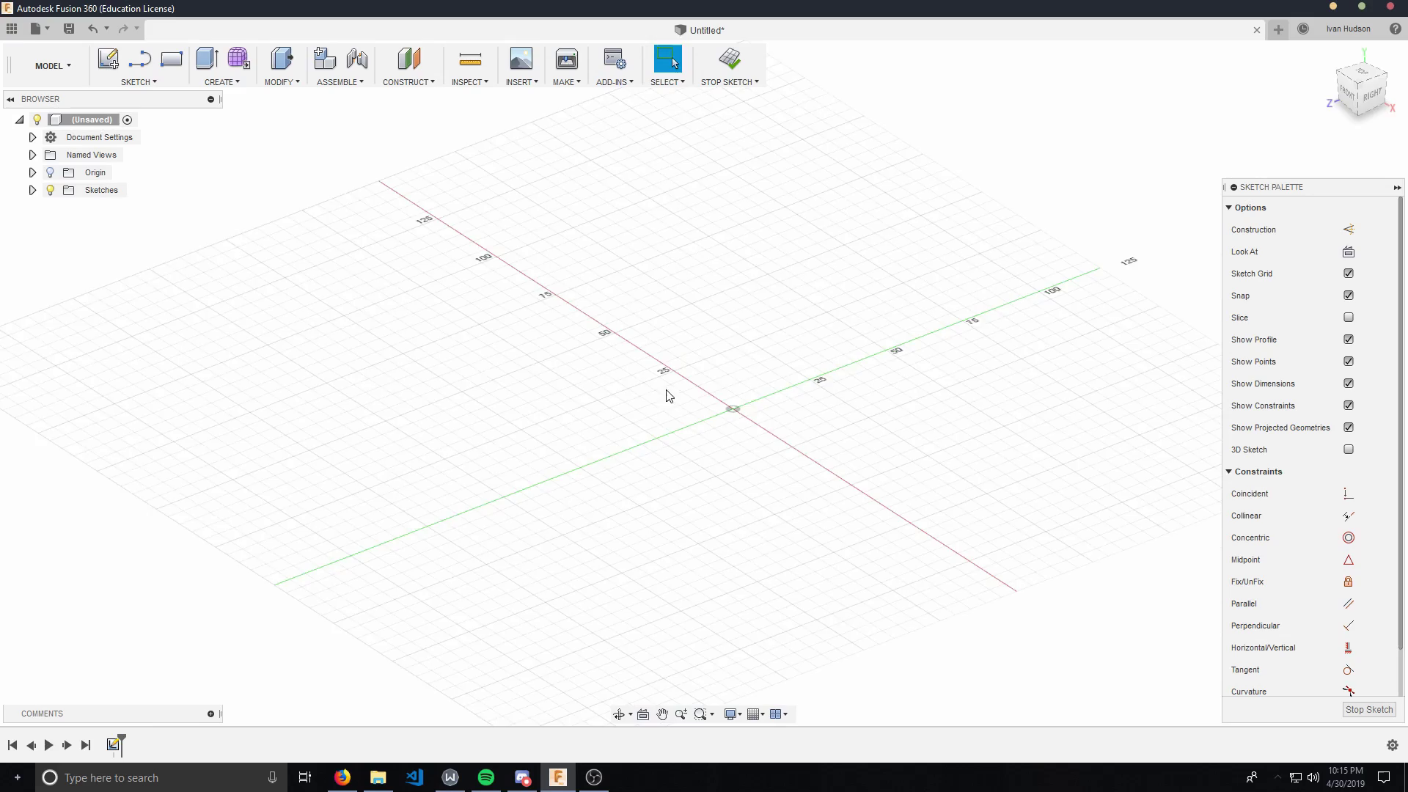
pyautogui.moveTo(663, 389)
pyautogui.keyDown('shift'); pyautogui.mouseDown(button='middle')
pyautogui.moveTo(711, 396)
pyautogui.moveTo(636, 401)
pyautogui.moveTo(651, 371)
pyautogui.moveTo(676, 370)
pyautogui.moveTo(641, 389)
pyautogui.moveTo(689, 393)
pyautogui.mouseUp(button='middle'); pyautogui.keyUp('shift')
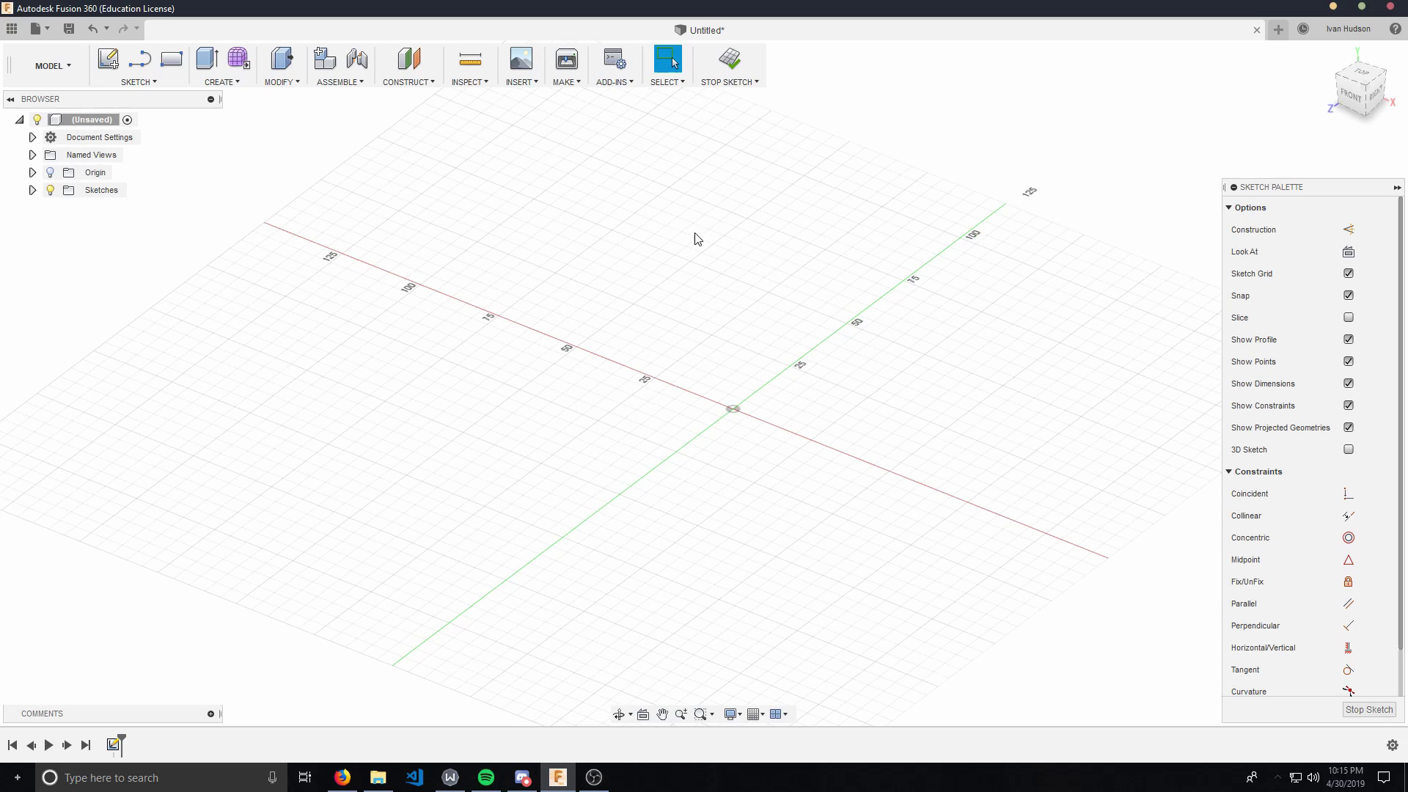
pyautogui.moveTo(838, 321)
pyautogui.mouseDown(button='middle')
pyautogui.moveTo(689, 289)
pyautogui.moveTo(871, 365)
pyautogui.moveTo(733, 305)
pyautogui.moveTo(718, 422)
pyautogui.moveTo(843, 289)
pyautogui.moveTo(814, 315)
pyautogui.moveTo(807, 284)
pyautogui.moveTo(776, 301)
pyautogui.moveTo(809, 303)
pyautogui.moveTo(682, 403)
pyautogui.moveTo(880, 299)
pyautogui.moveTo(852, 412)
pyautogui.moveTo(772, 435)
pyautogui.moveTo(829, 472)
pyautogui.moveTo(748, 481)
pyautogui.moveTo(821, 499)
pyautogui.mouseUp(button='middle')
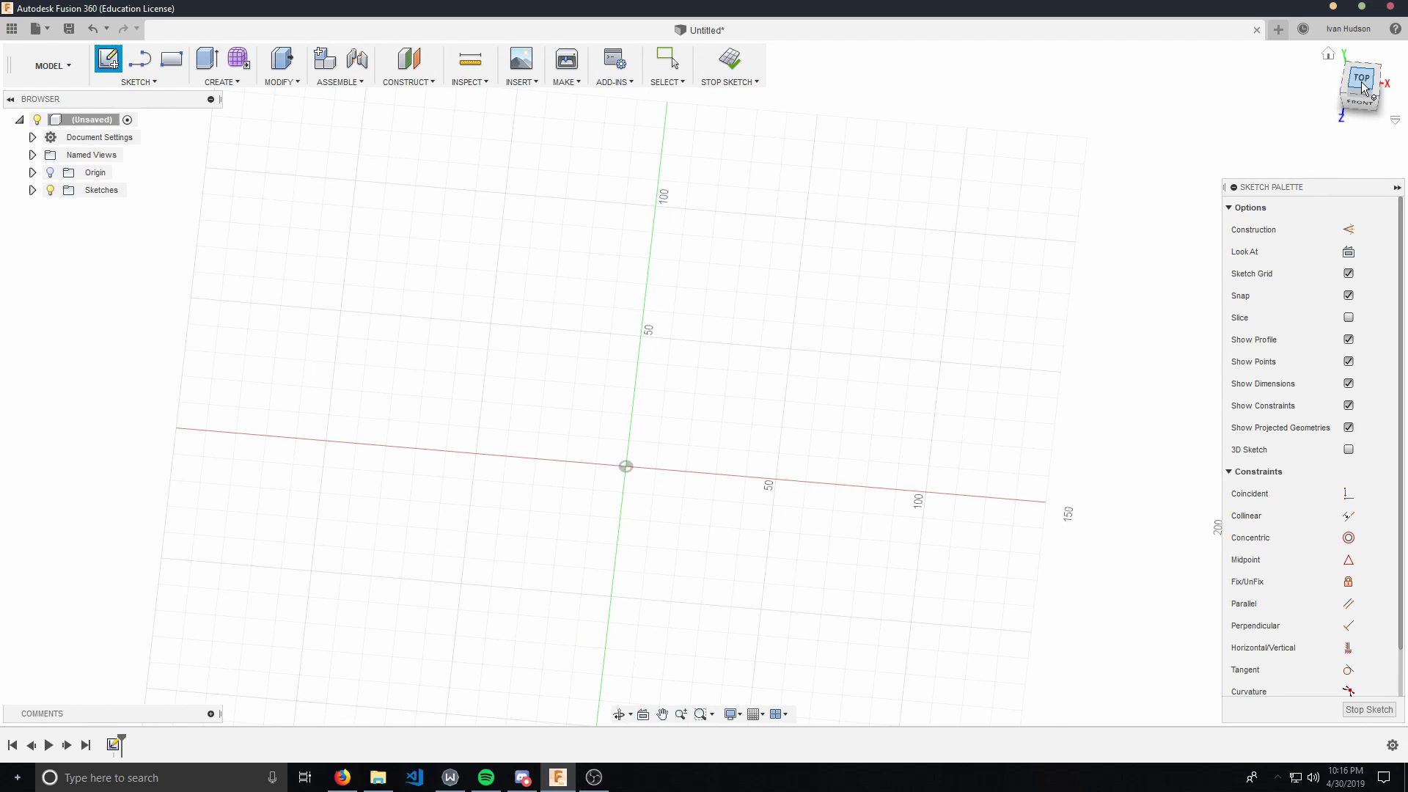
pyautogui.moveTo(513, 323); pyautogui.dragTo(600, 320, button='middle')
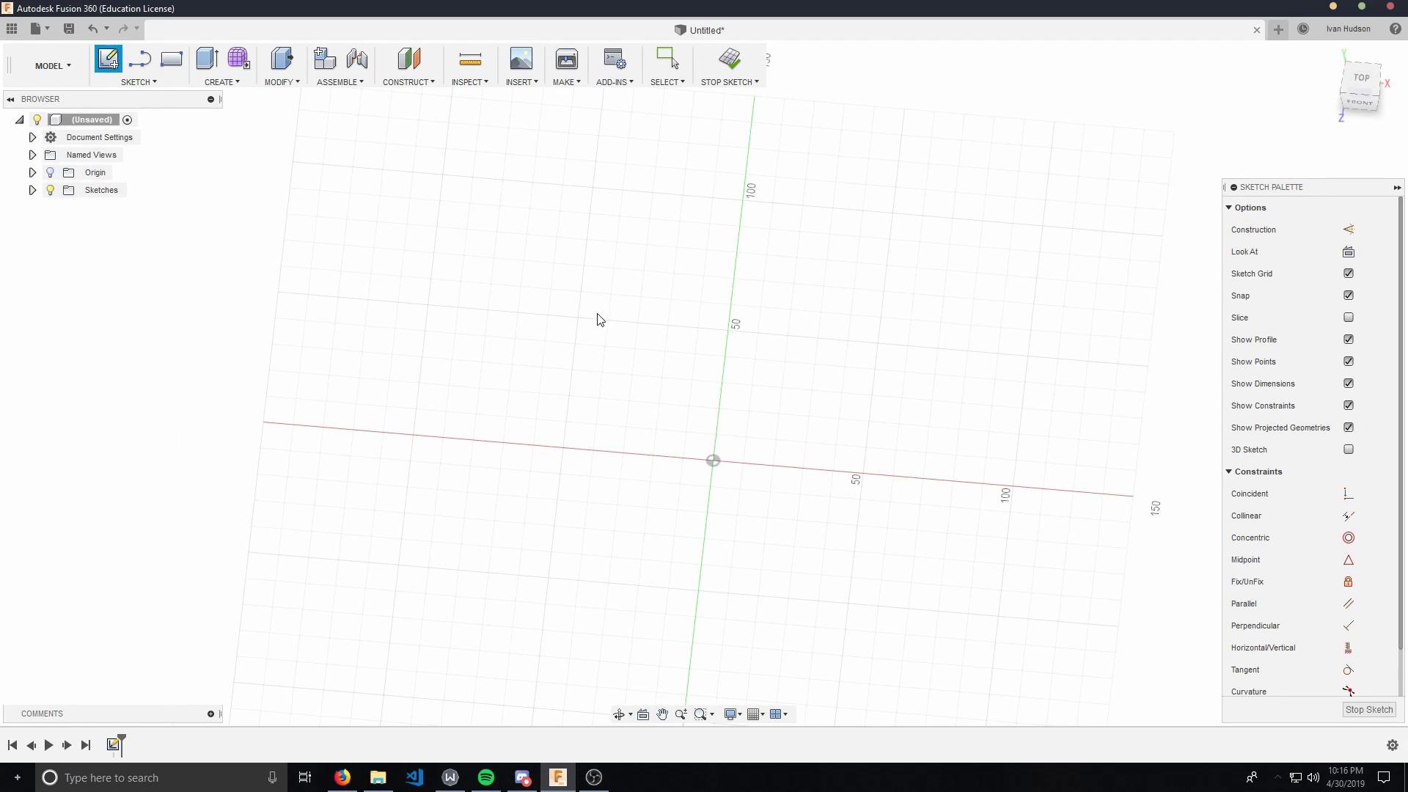
pyautogui.click(1361, 82)
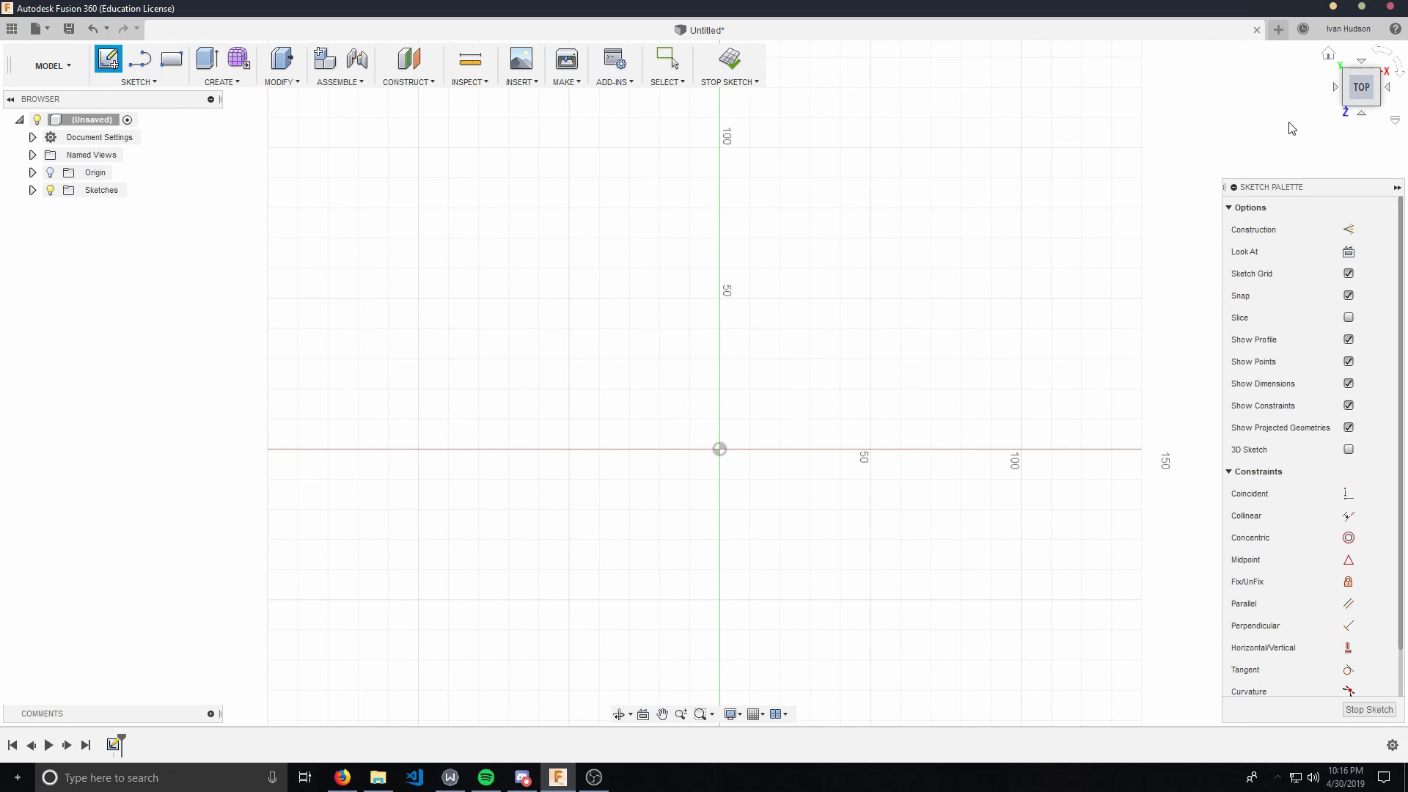
pyautogui.click(1362, 108)
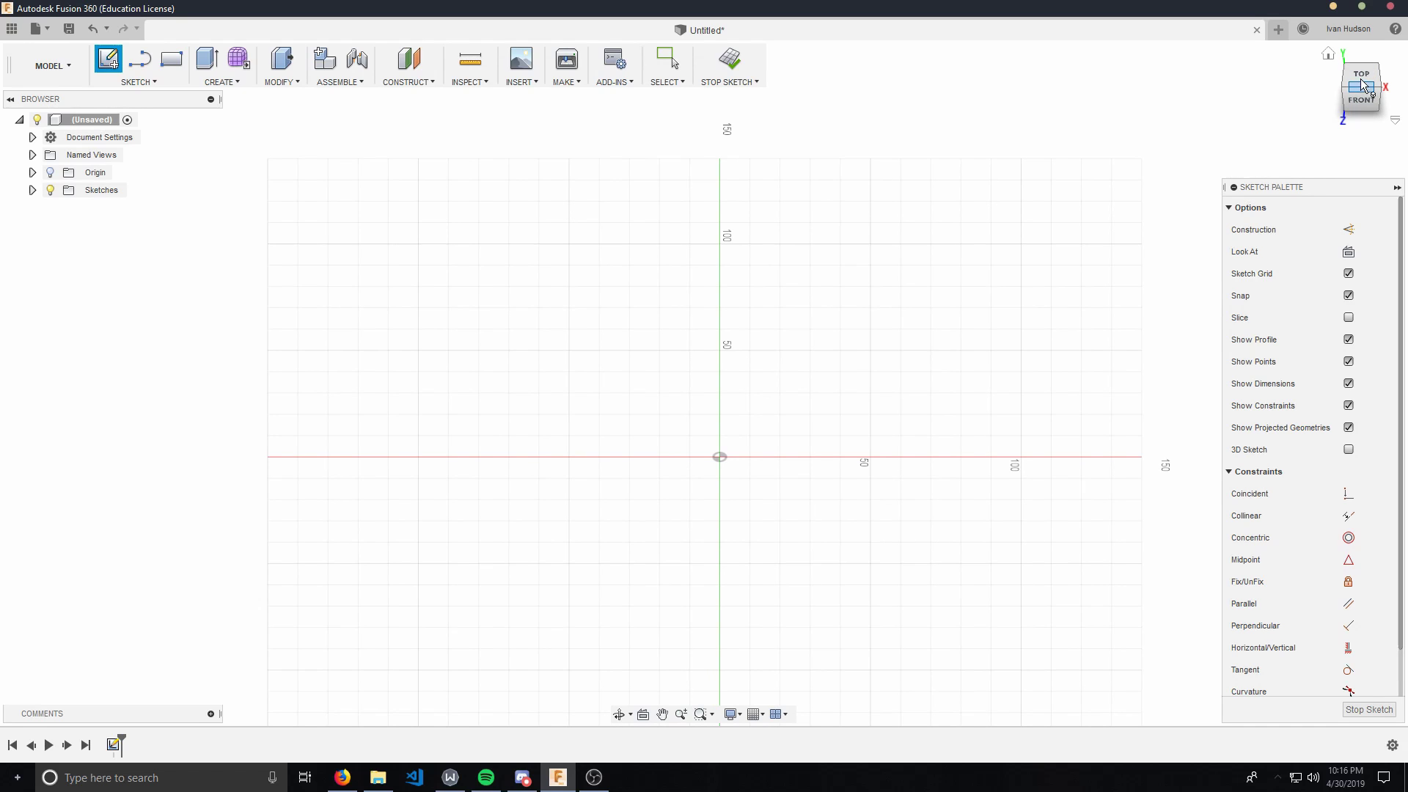
pyautogui.click(1362, 76)
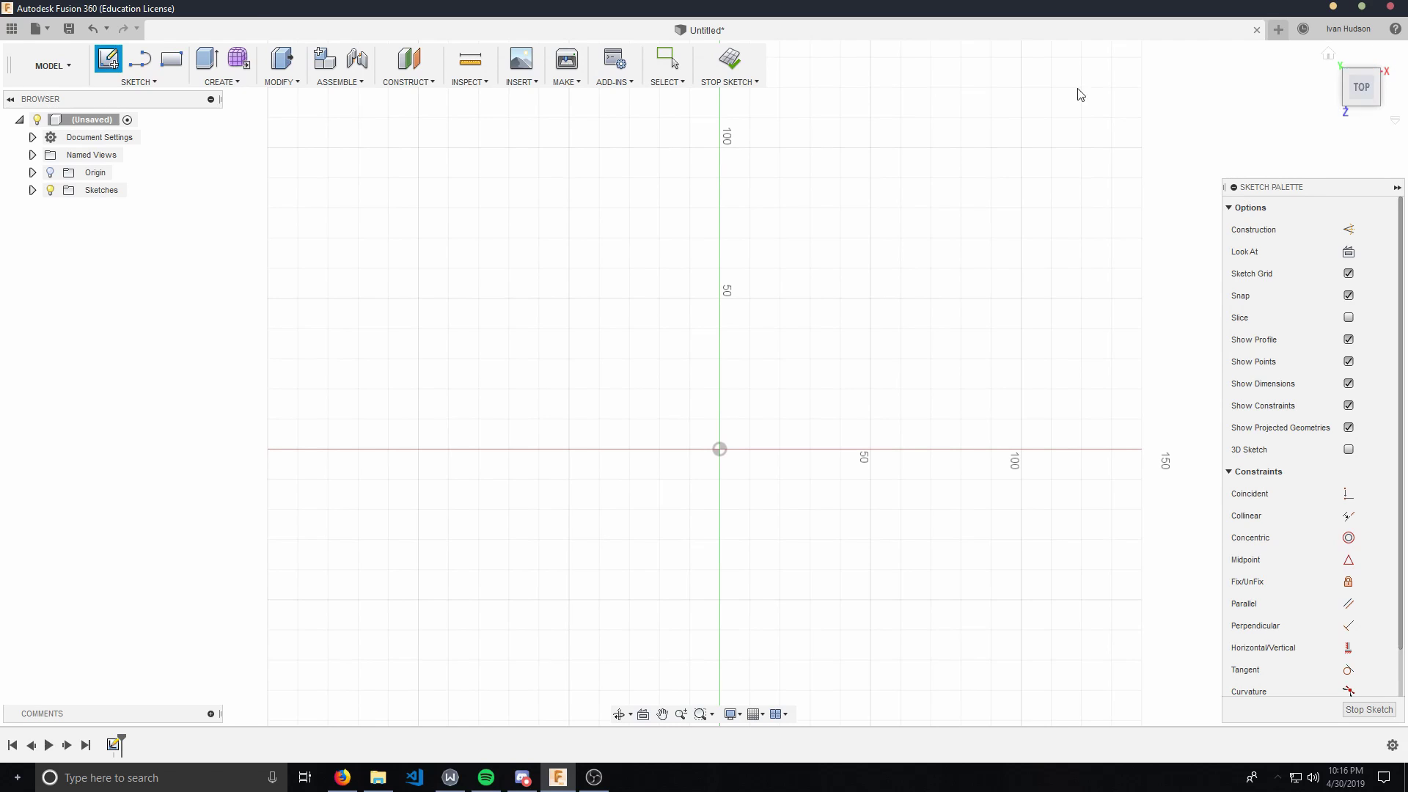
# Browse the Sketch menu's rectangle options and the rectangle tool's customisation menu.
pyautogui.click(142, 82)
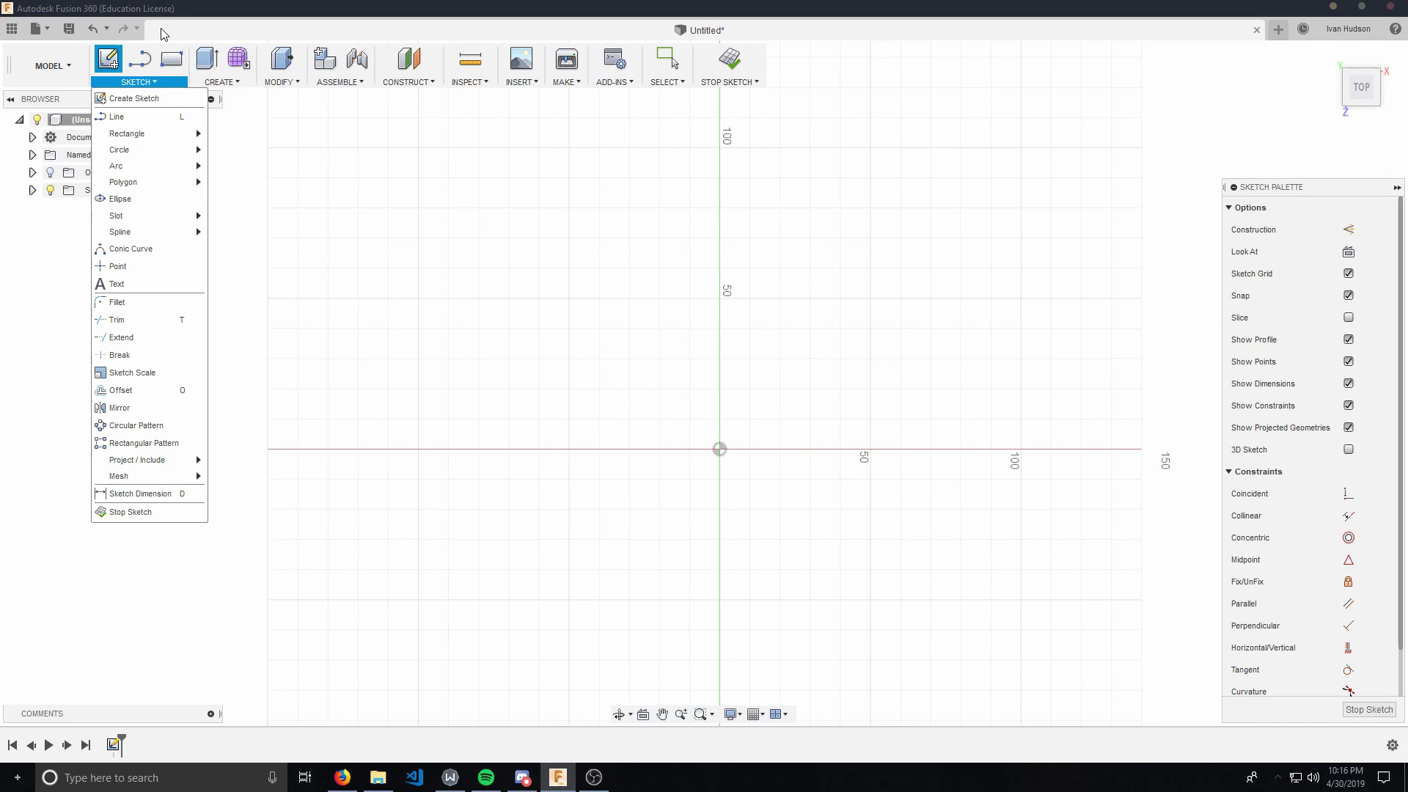
pyautogui.click(169, 70)
pyautogui.rightClick(169, 70)
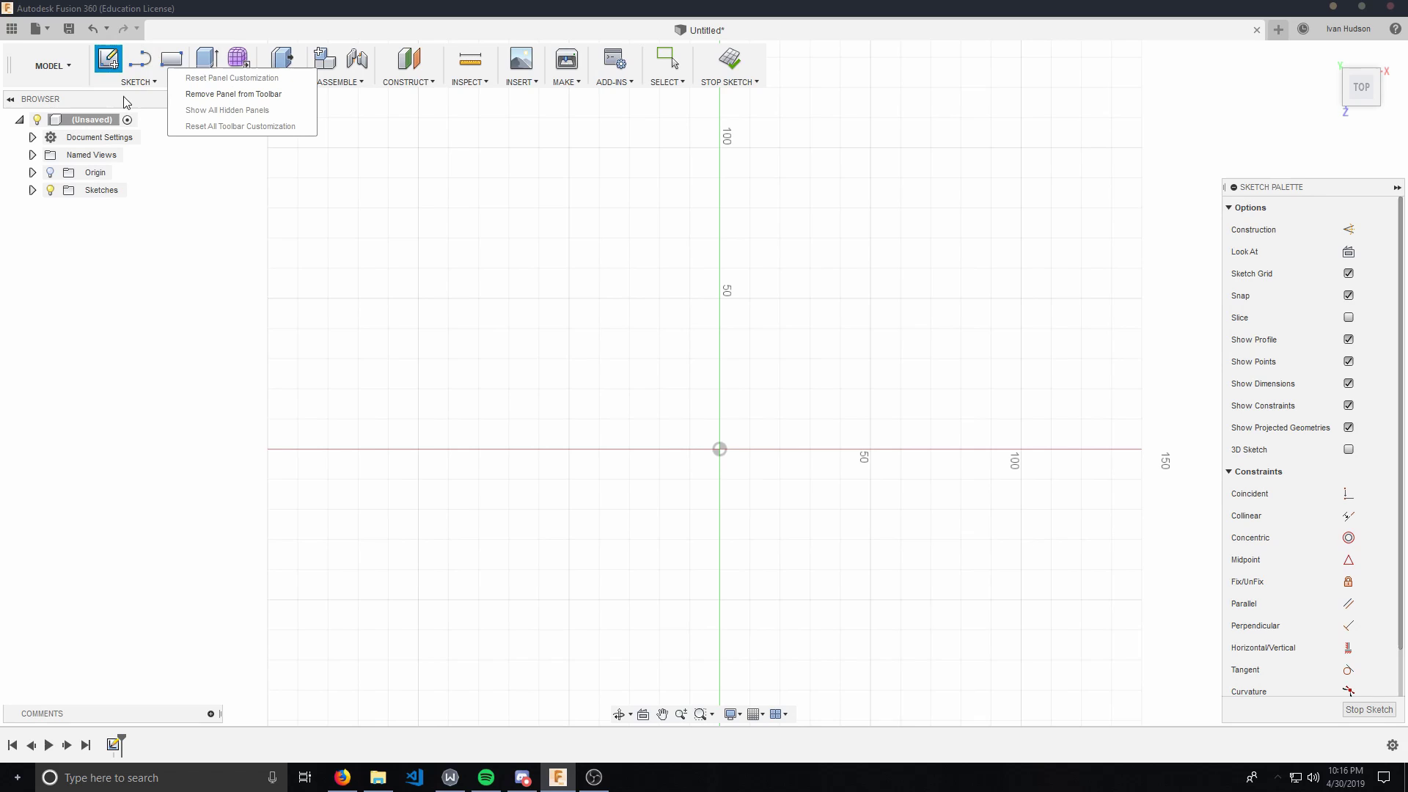
pyautogui.click(150, 82)
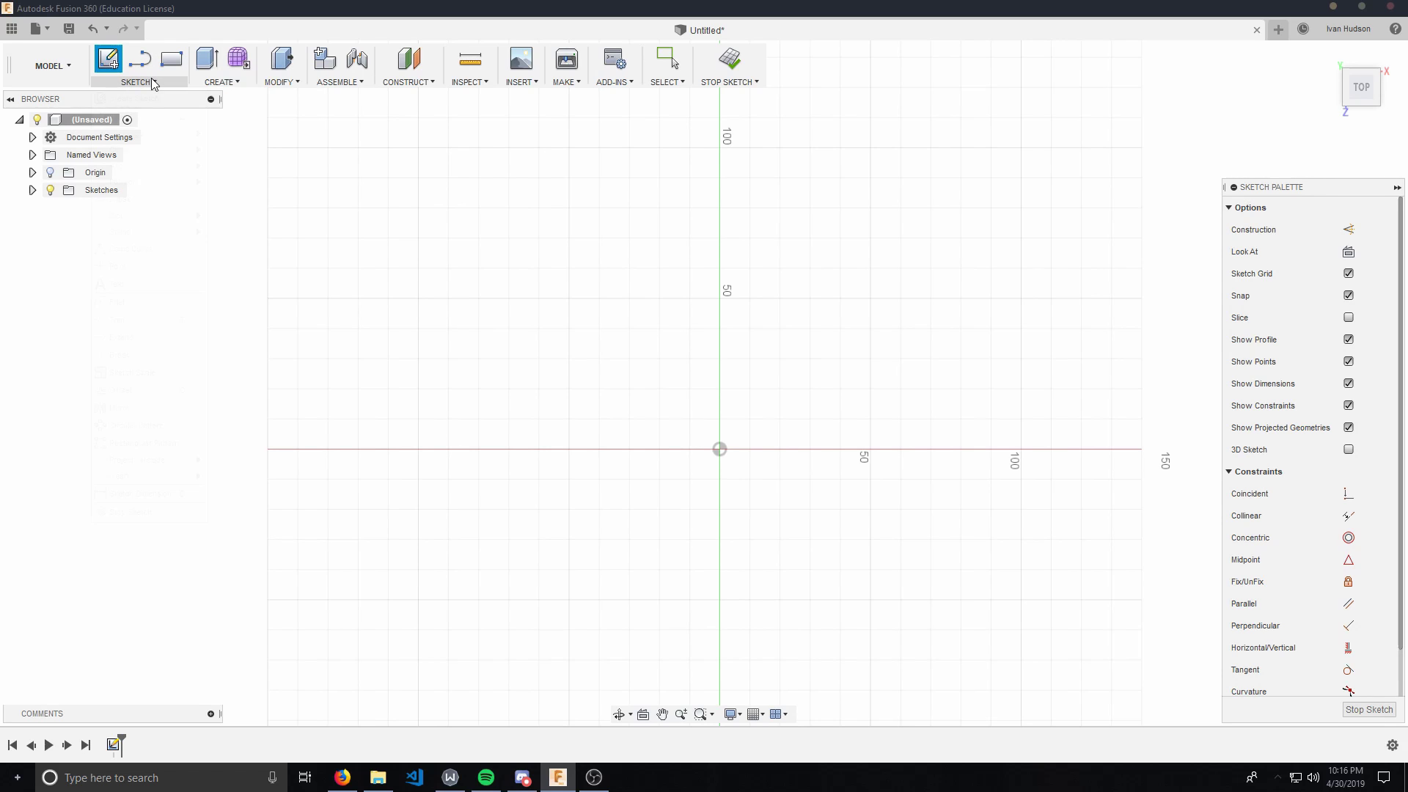
pyautogui.click(154, 83)
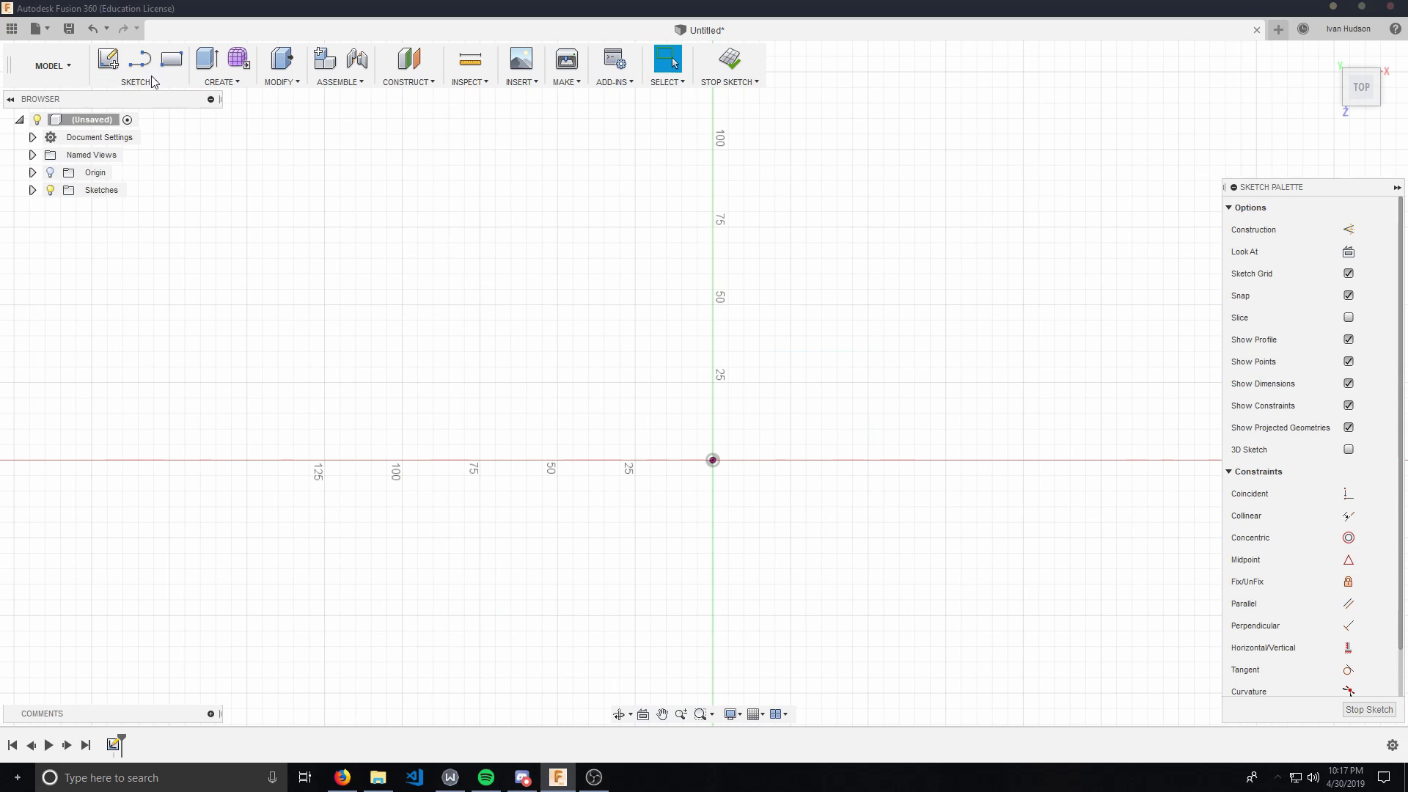
pyautogui.click(172, 82)
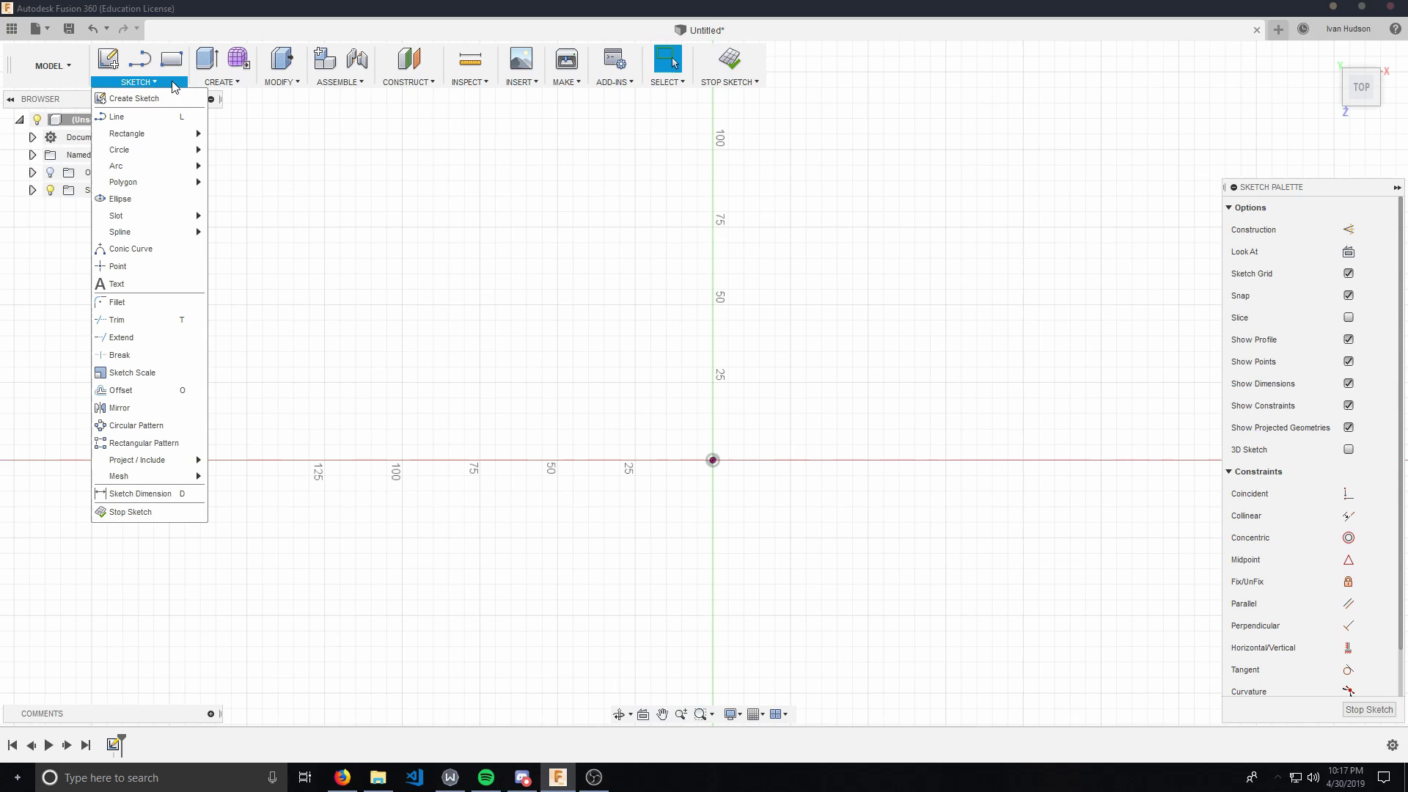
pyautogui.moveTo(169, 137)
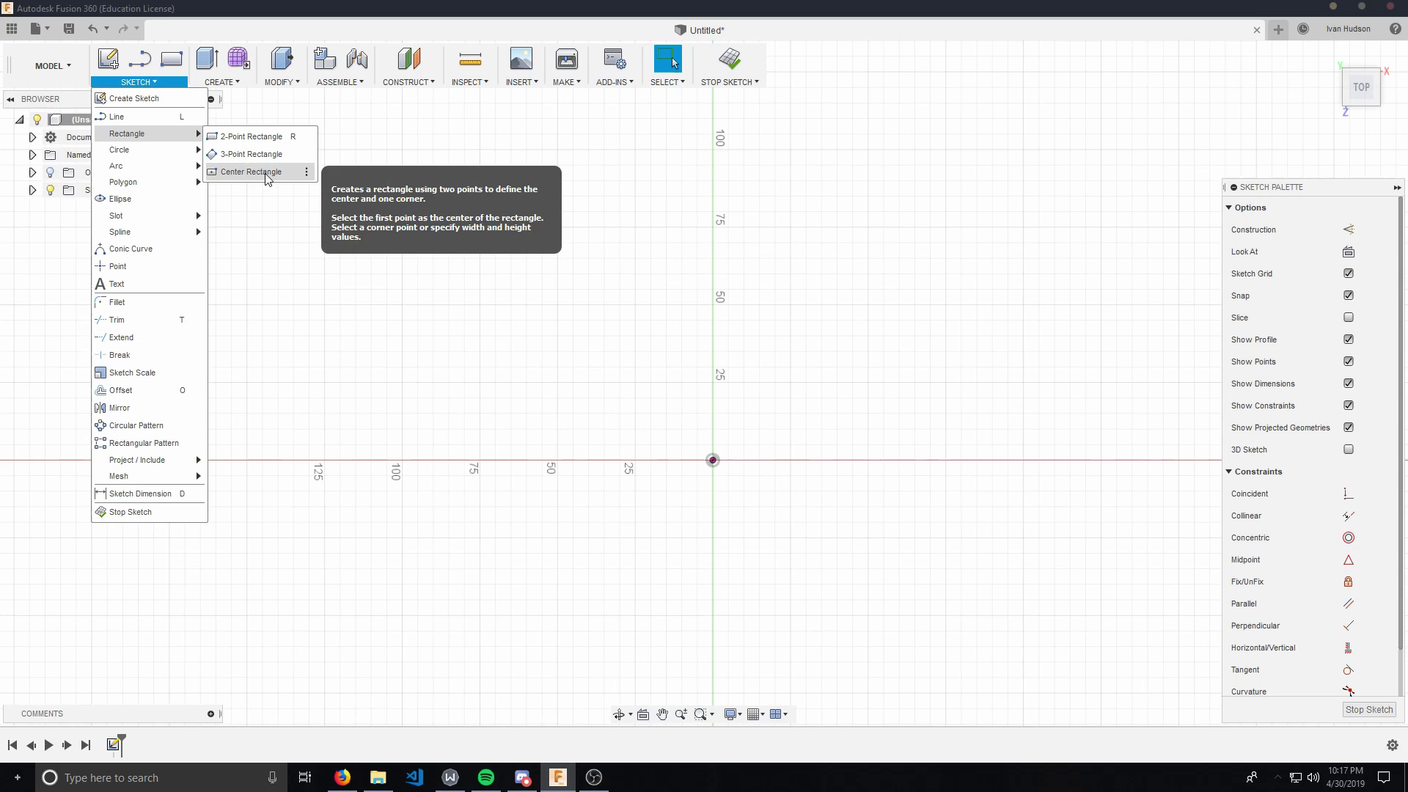
# Start a two-point rectangle, cancel it, and bring back the rectangle choices.
pyautogui.press('r')
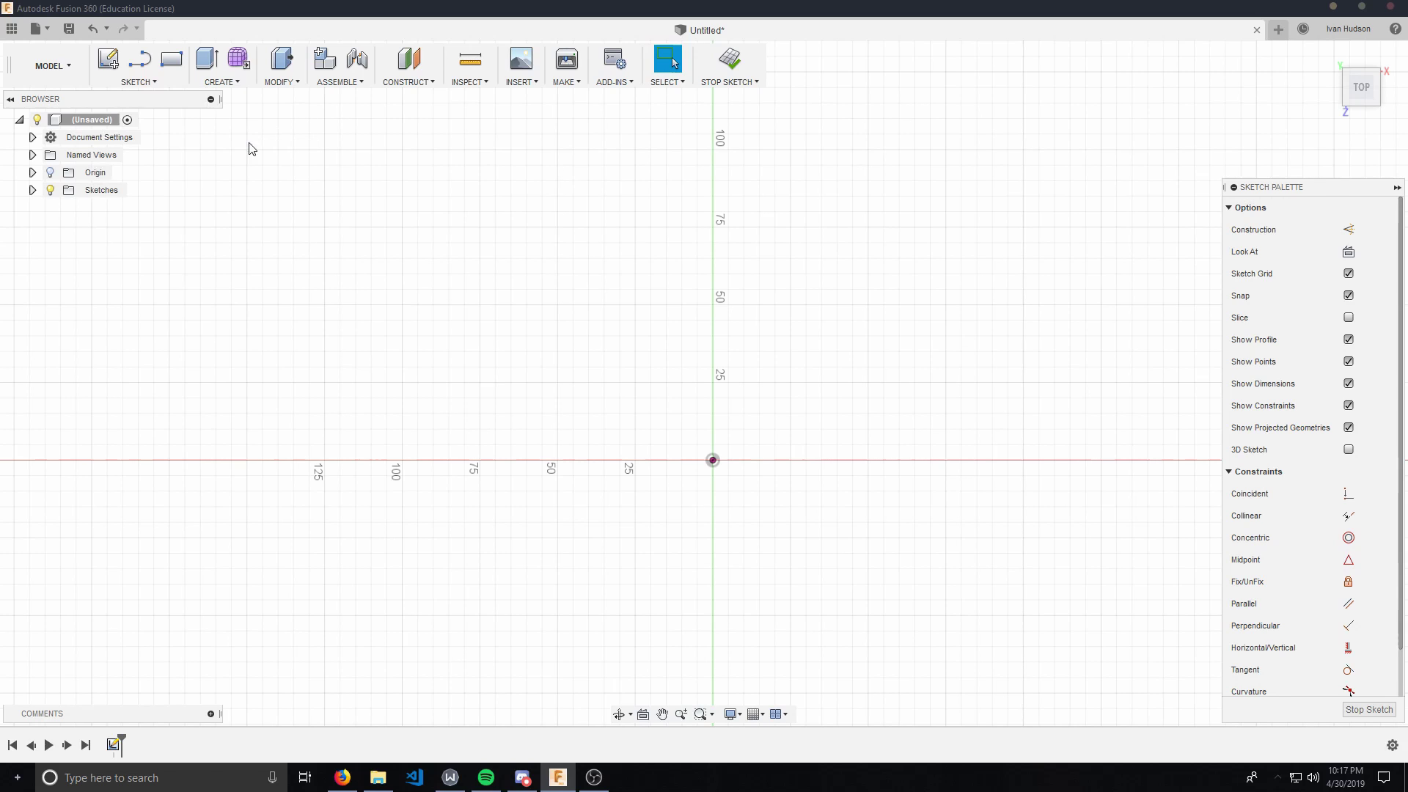
pyautogui.click(407, 159)
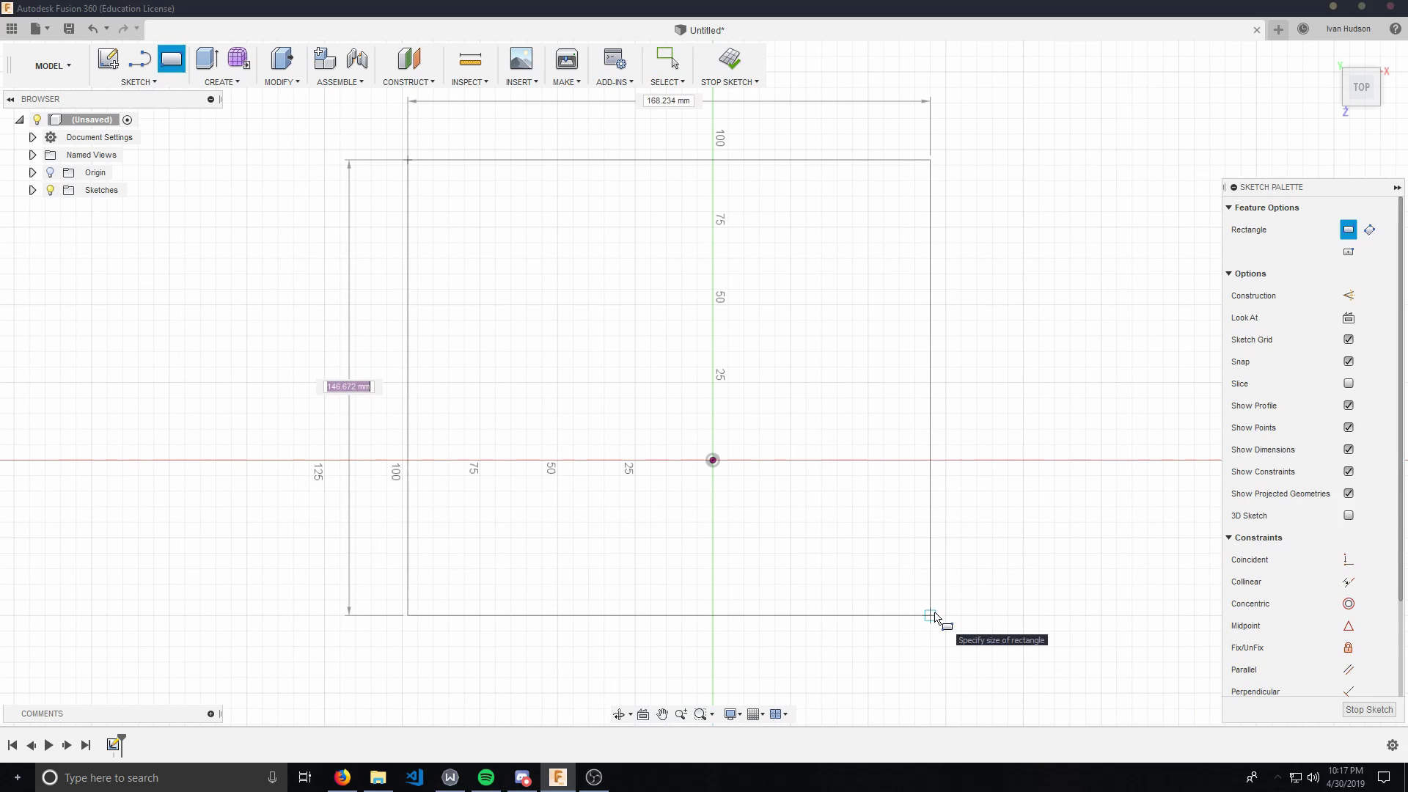
pyautogui.press('Escape')
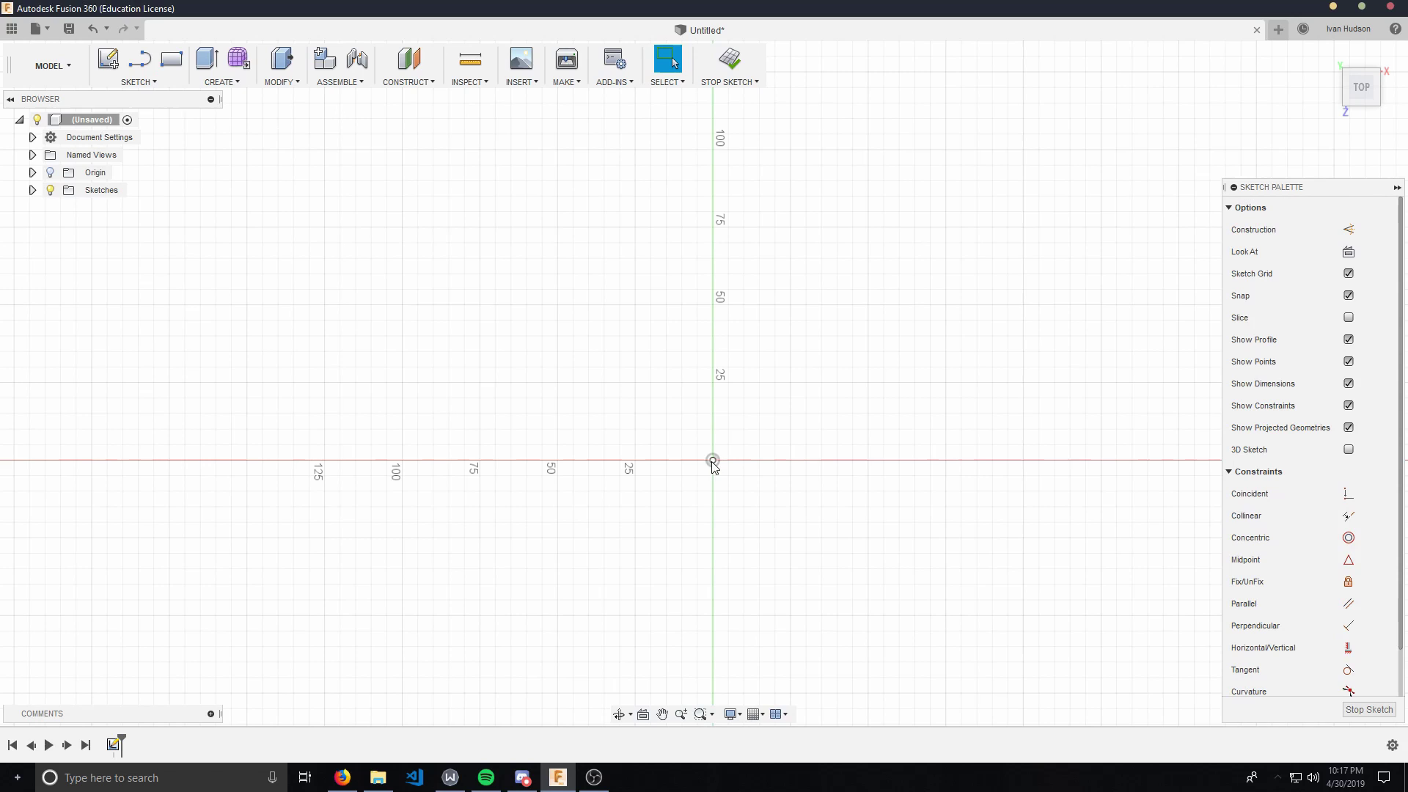
pyautogui.click(137, 81)
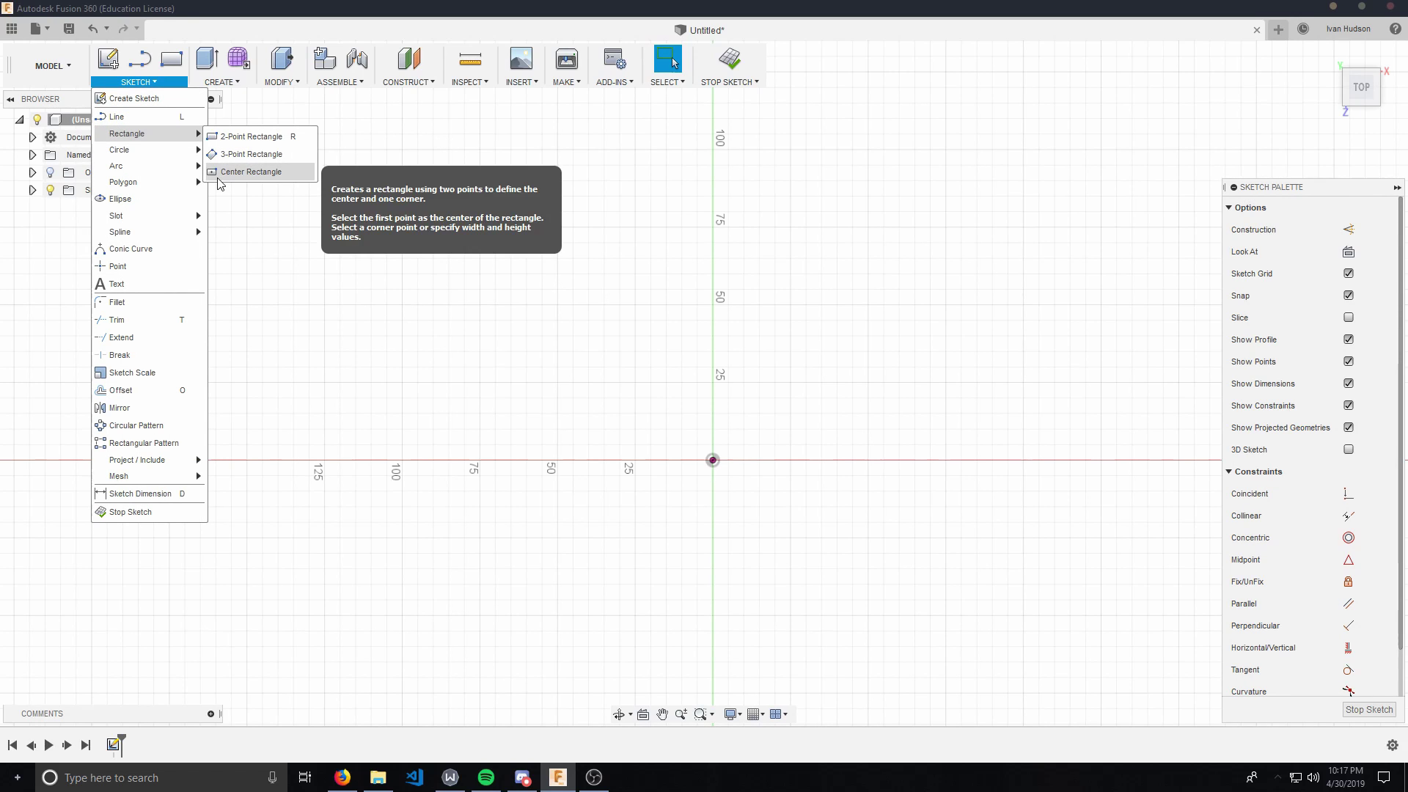
# Draw a 50 × 50 mm center rectangle centred on the origin.
pyautogui.click(219, 176)
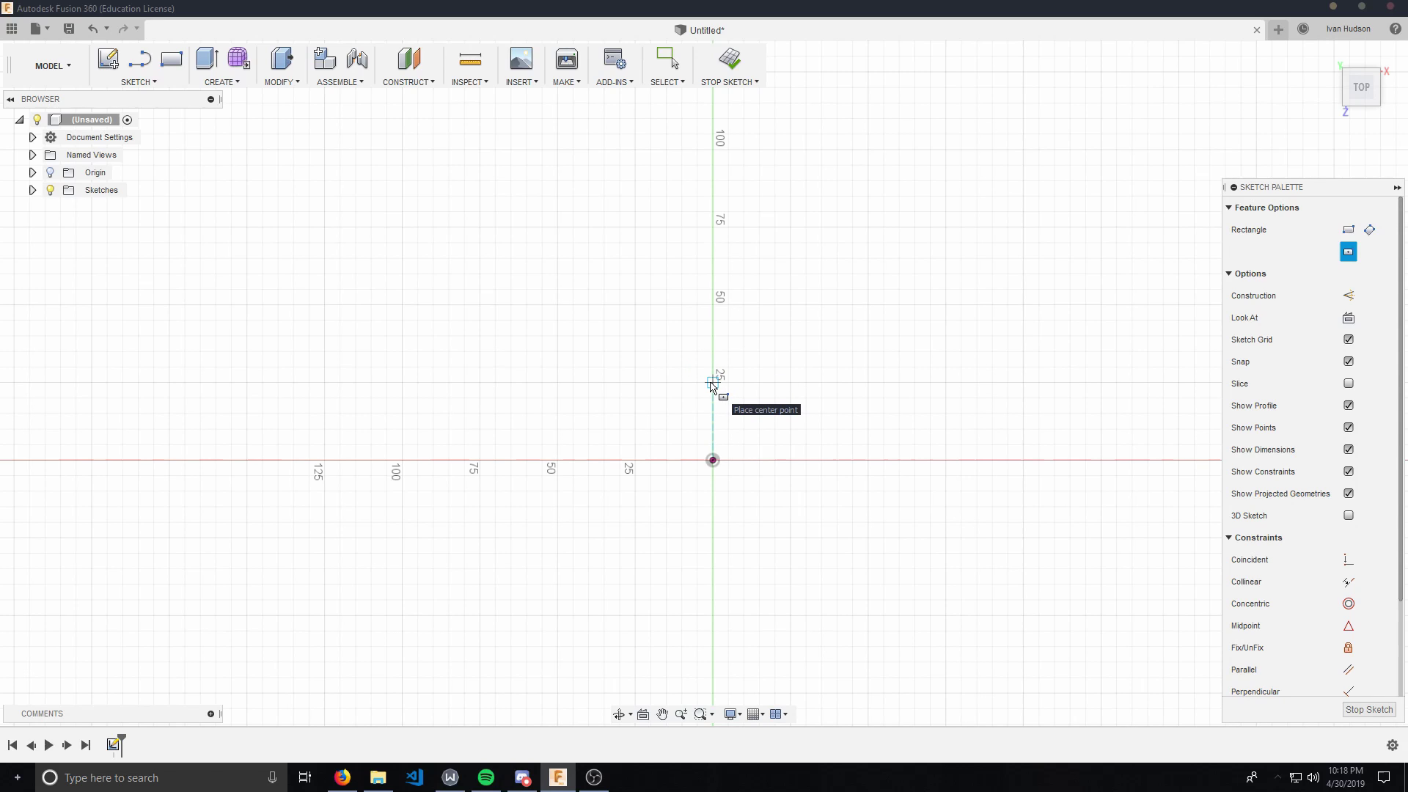
pyautogui.click(713, 460)
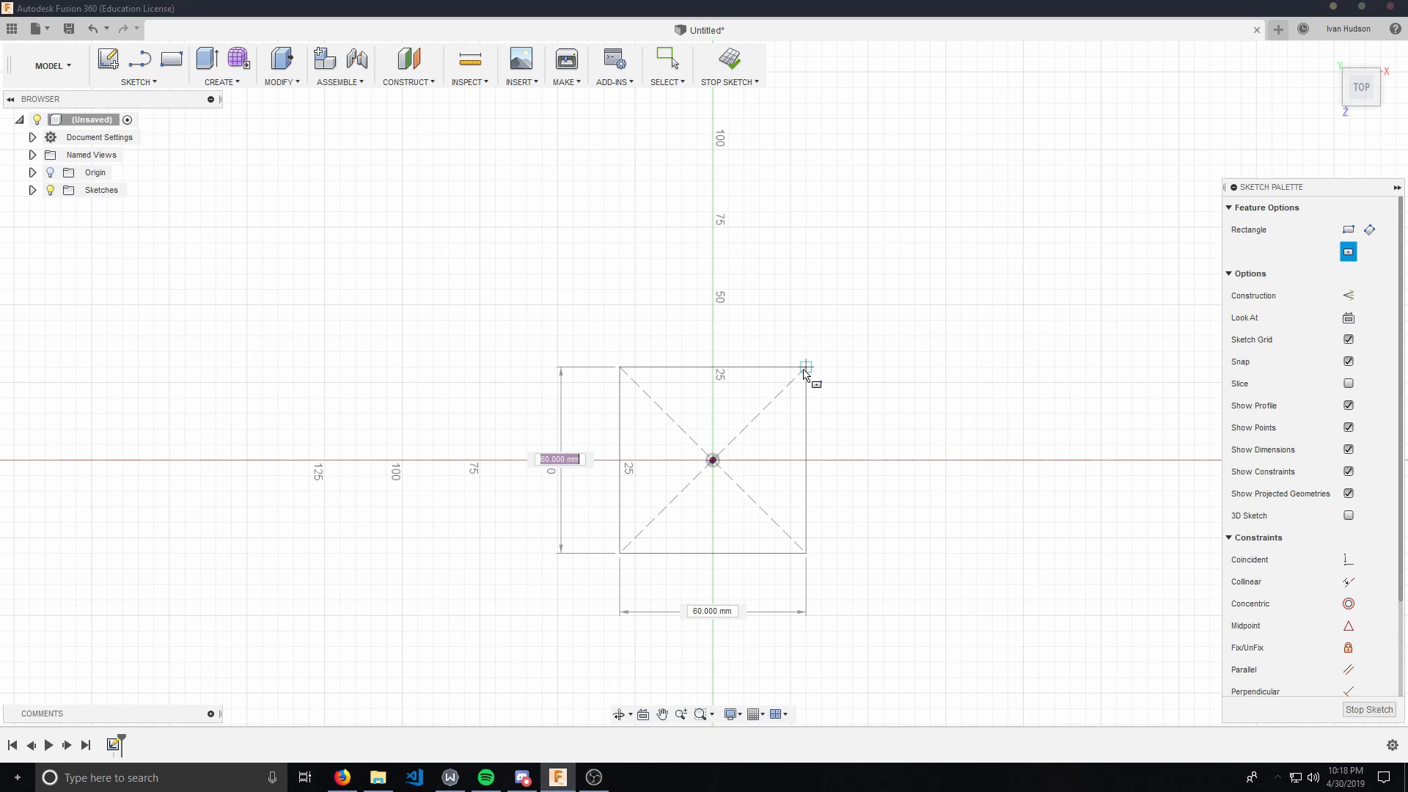
pyautogui.write('50')
pyautogui.press('Tab')
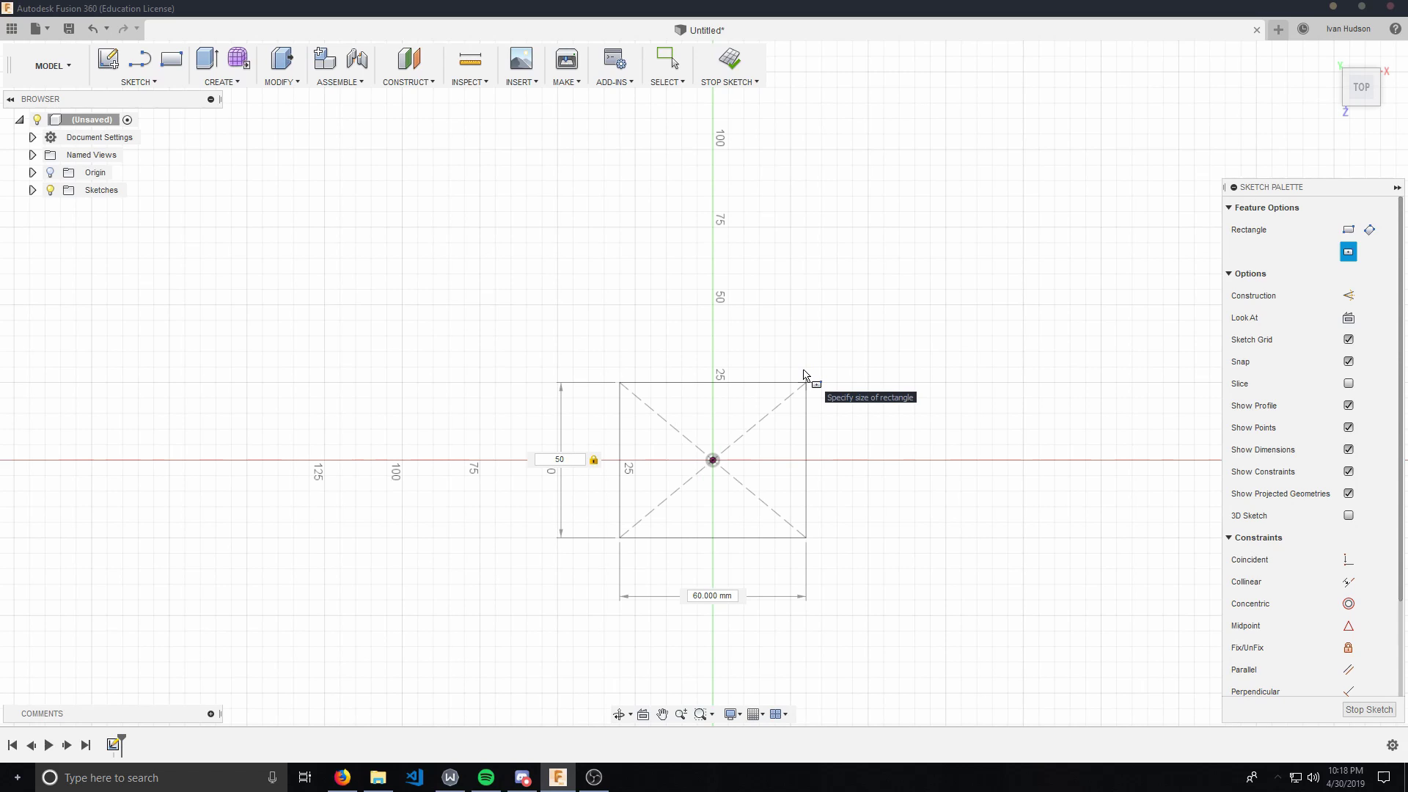
pyautogui.press('Tab')
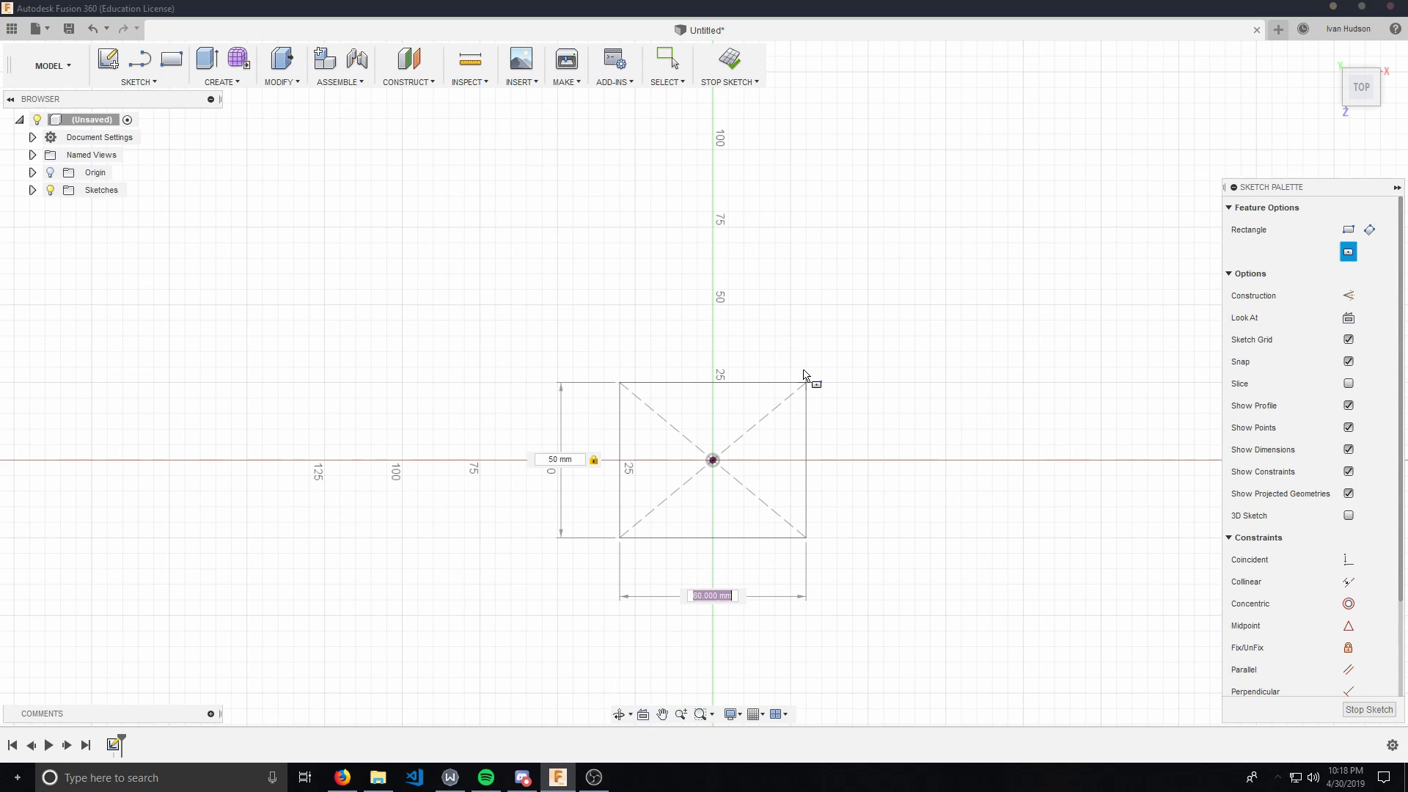
pyautogui.press('Return')
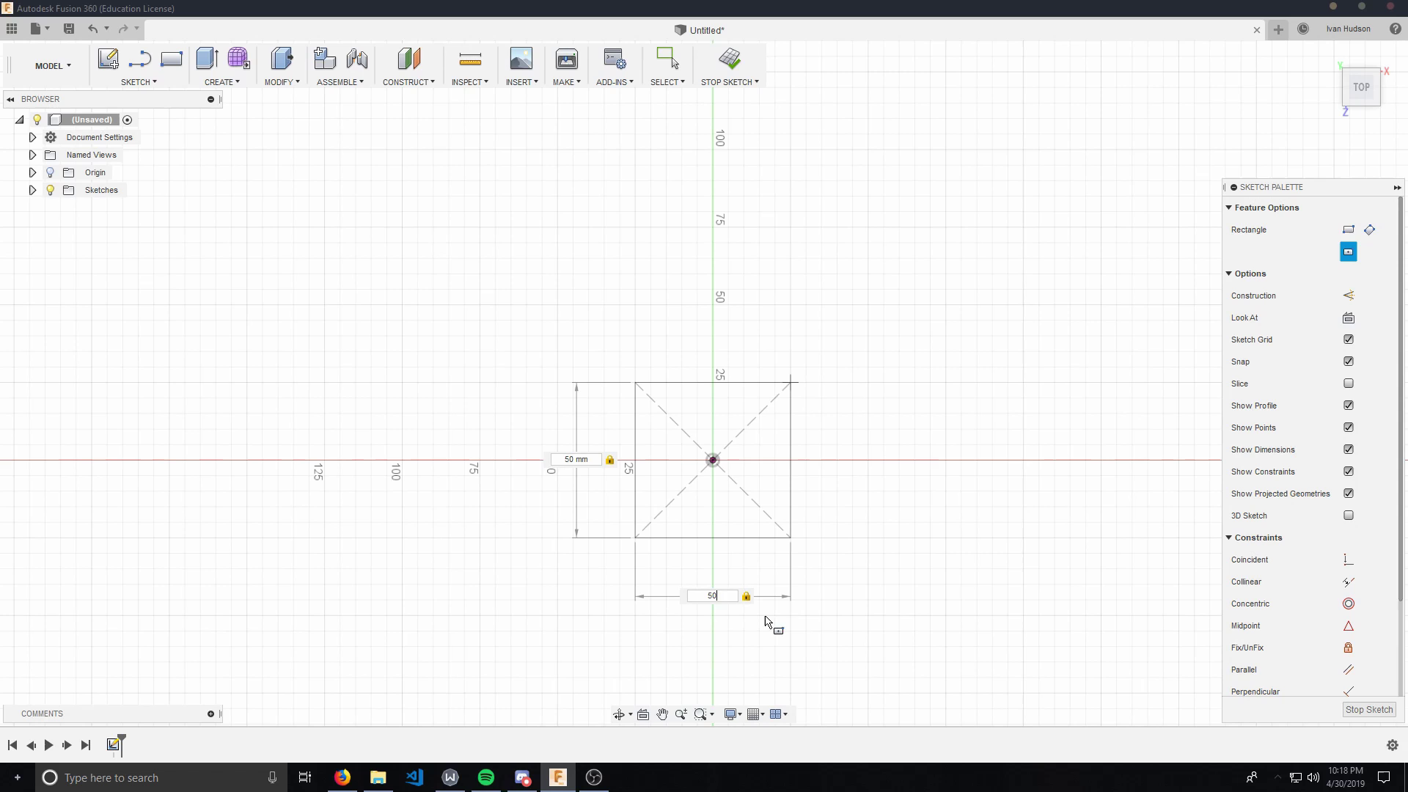
pyautogui.press('Return')
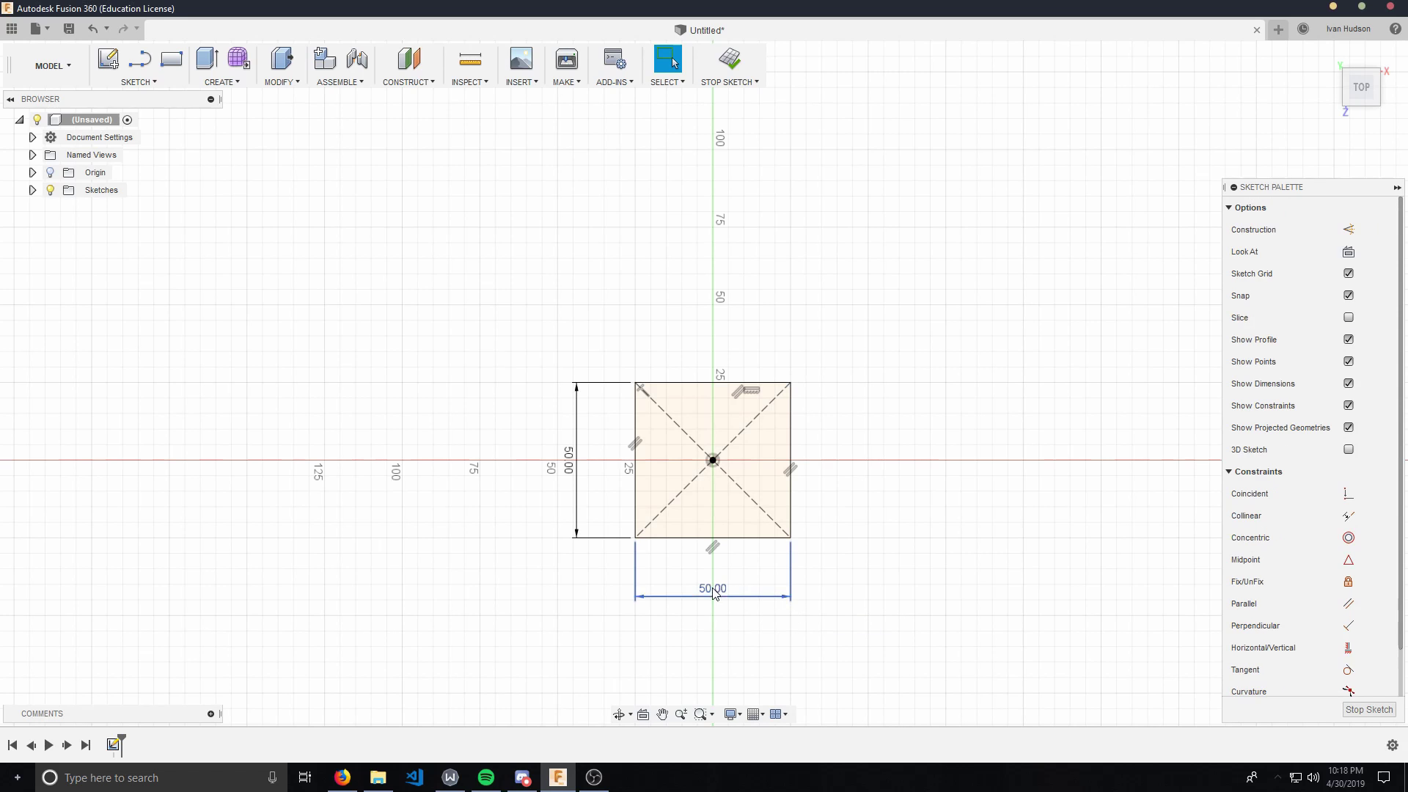
# Delete both 50.00 dimensions from the square.
pyautogui.scroll(3, 714, 592)
pyautogui.click(702, 623)
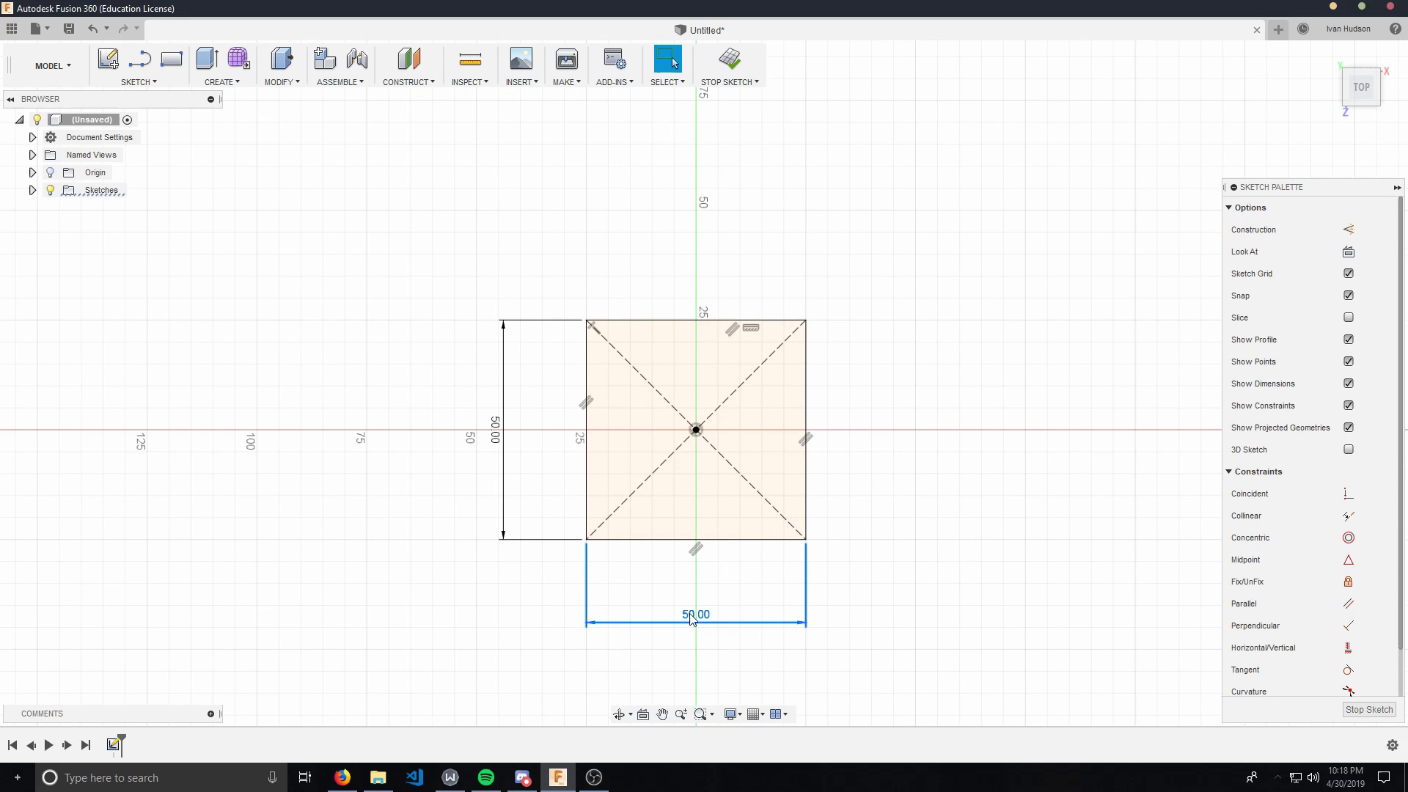
pyautogui.press('Delete')
pyautogui.click(495, 429)
pyautogui.press('Delete')
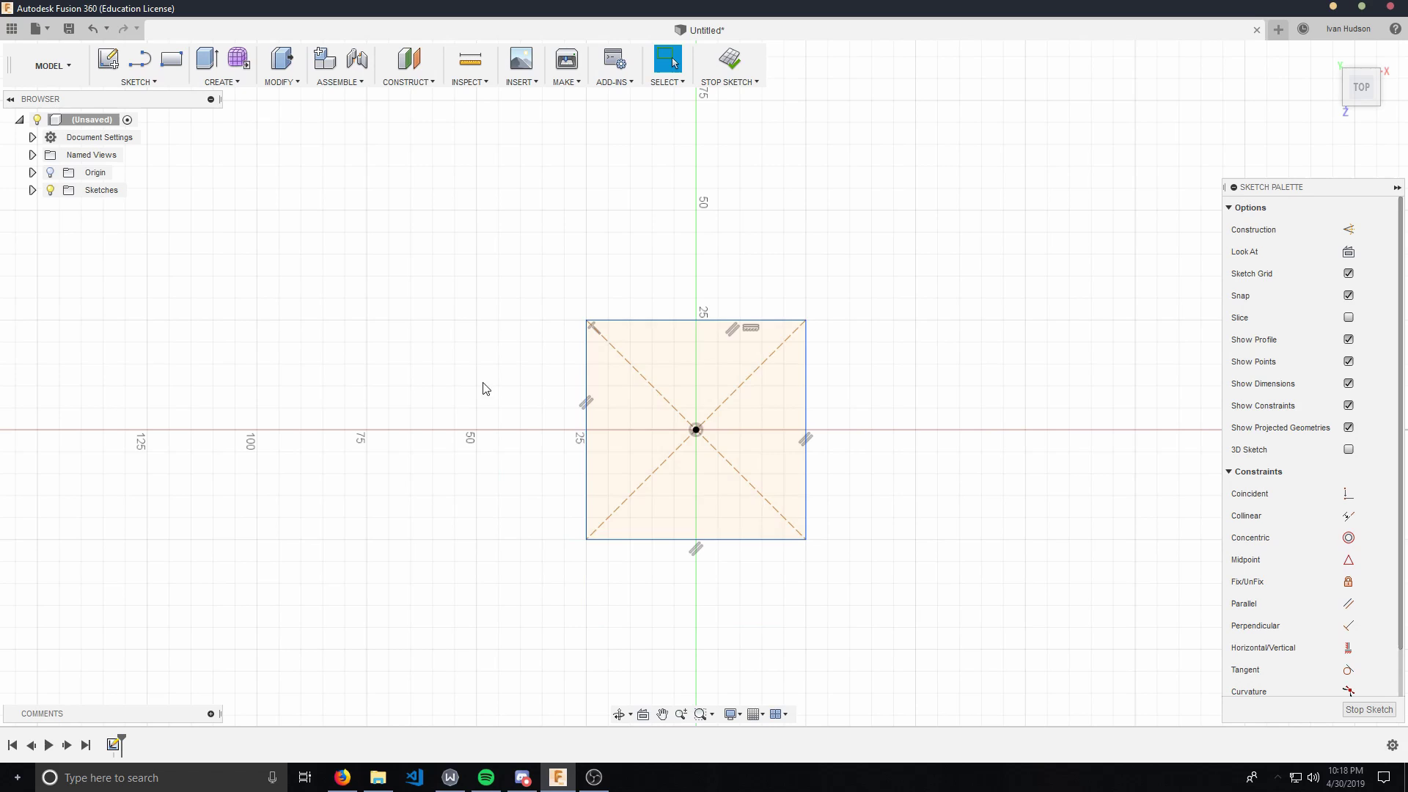
# Stretch the square's left edge out to about 77 mm, then select all four edges.
pyautogui.click(587, 391)
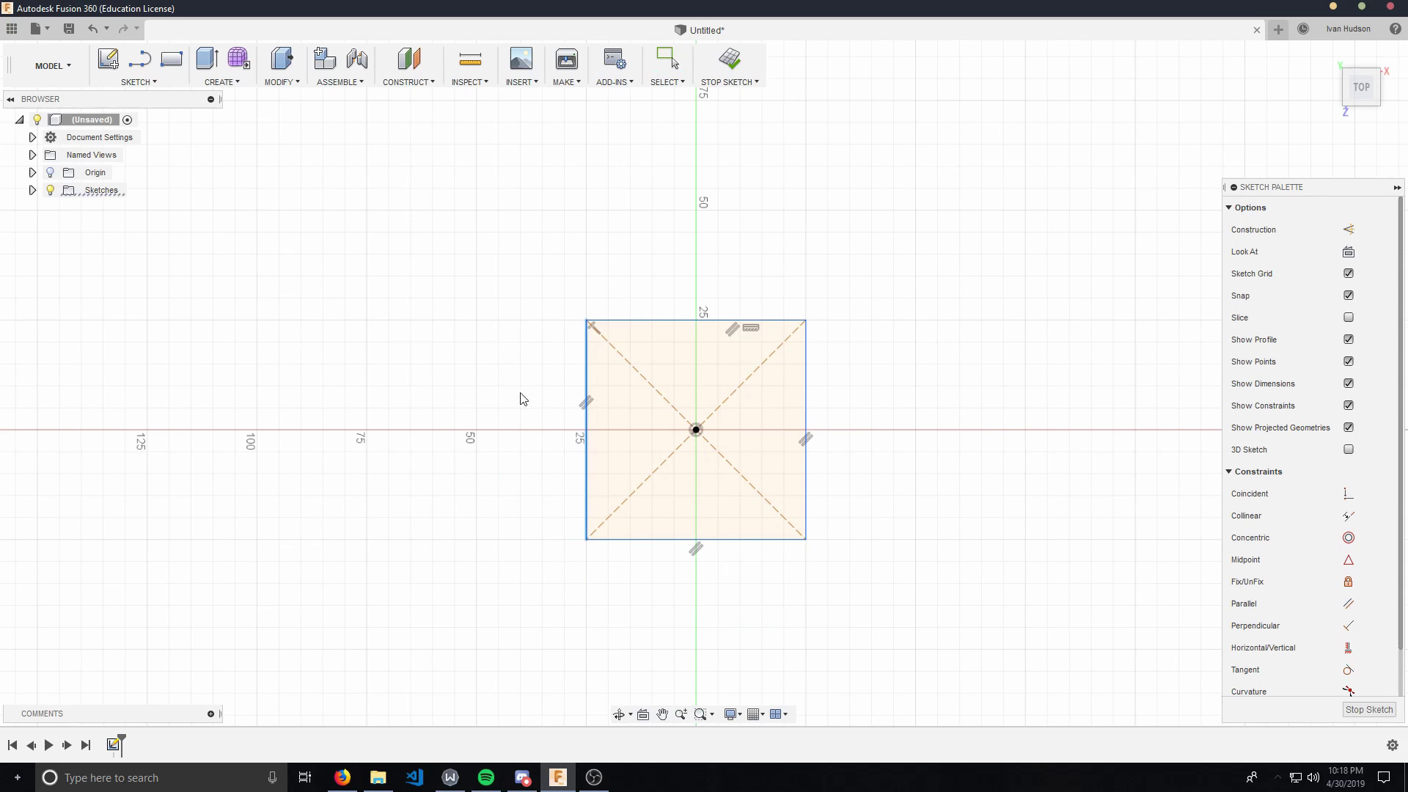
pyautogui.moveTo(587, 400); pyautogui.dragTo(528, 400)
pyautogui.press('d')
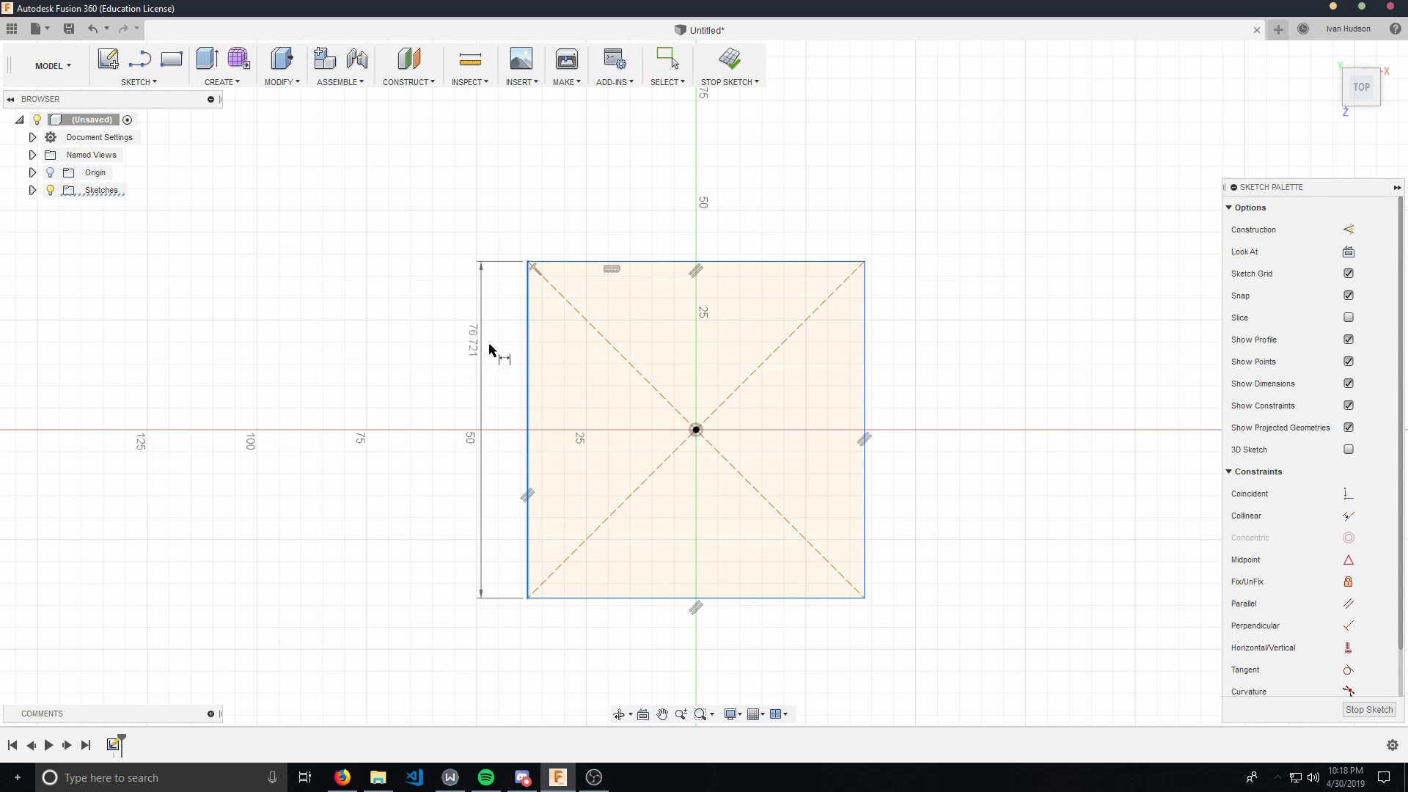
pyautogui.press('Escape')
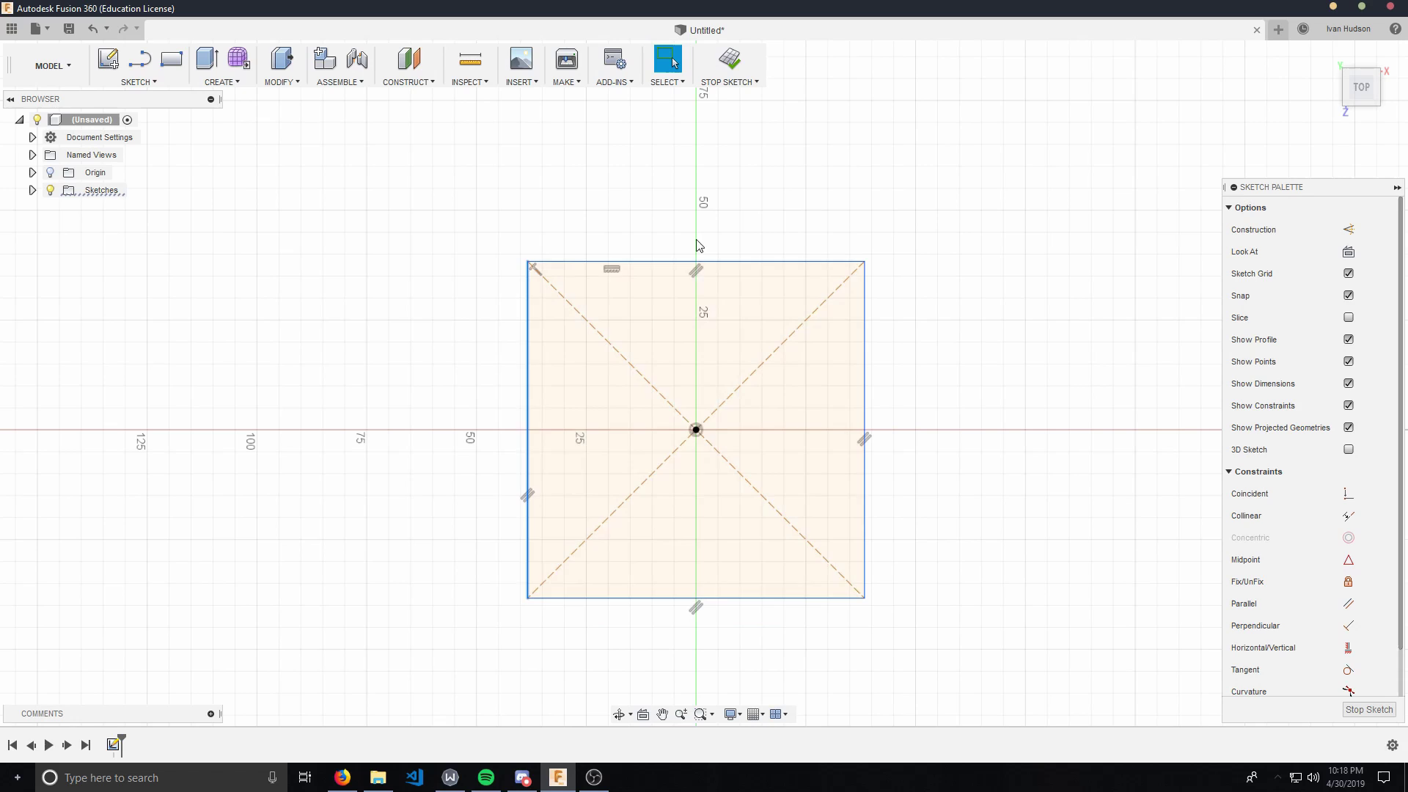
pyautogui.press('Escape')
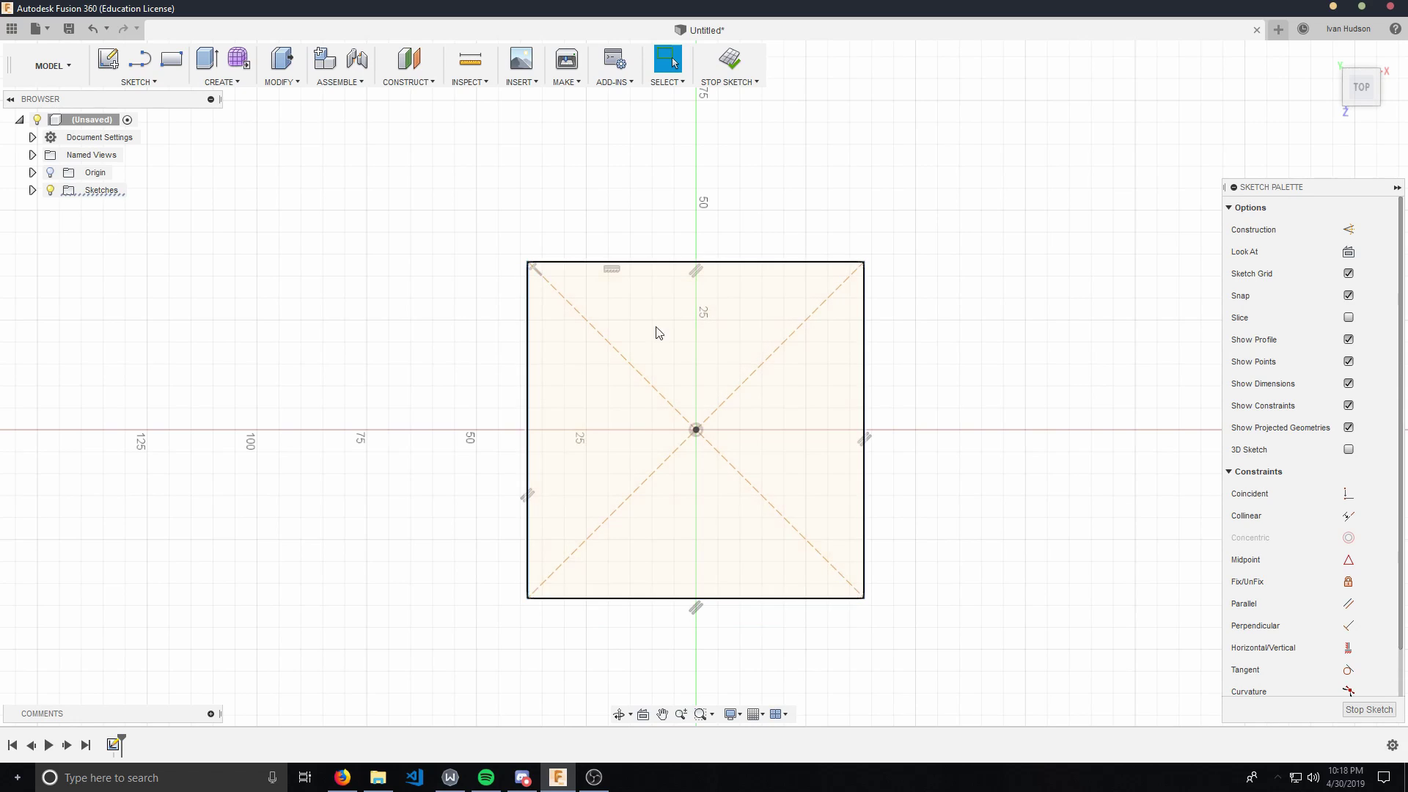
pyautogui.doubleClick(719, 270)
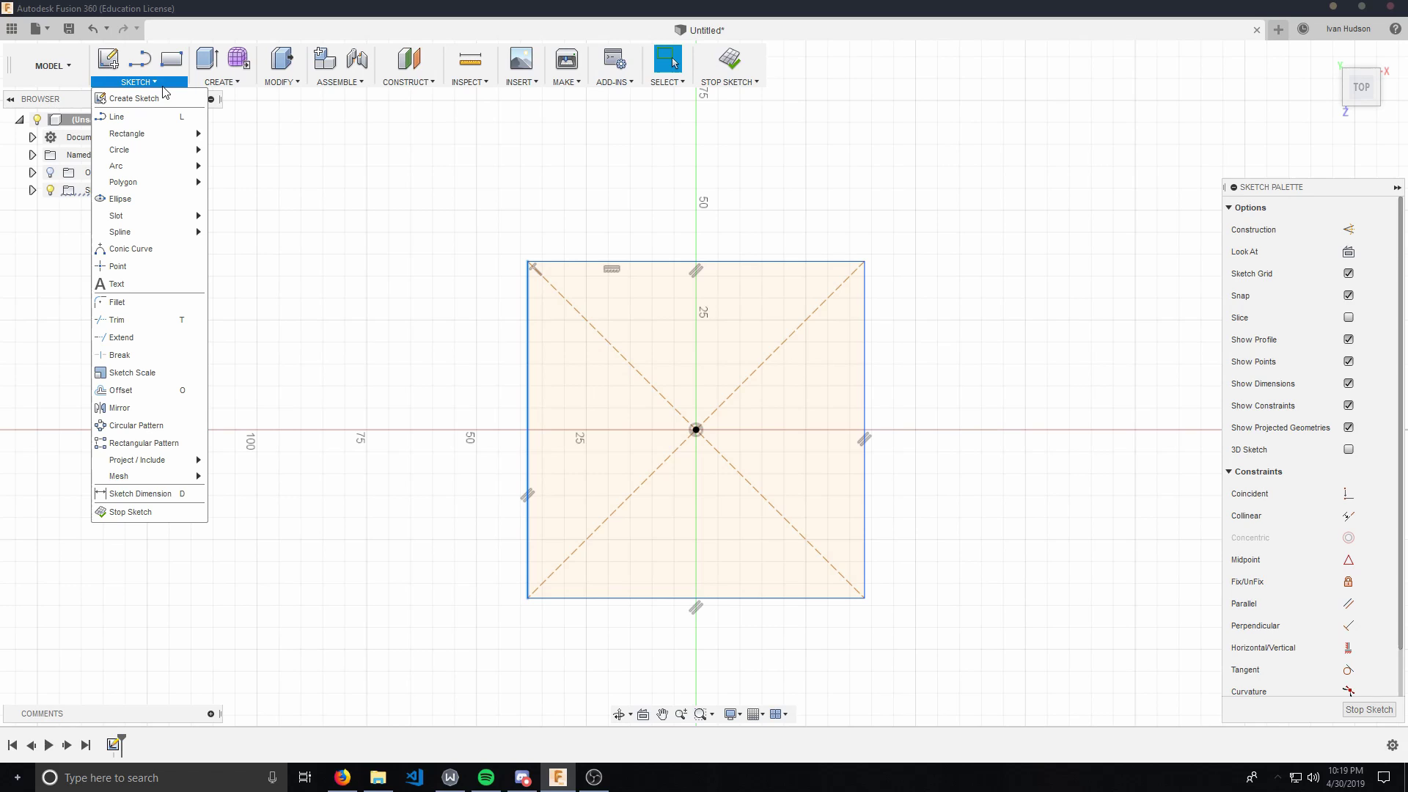
# Add a driven 90° angle dimension at the square's top-left corner.
pyautogui.click(167, 492)
pyautogui.click(526, 425)
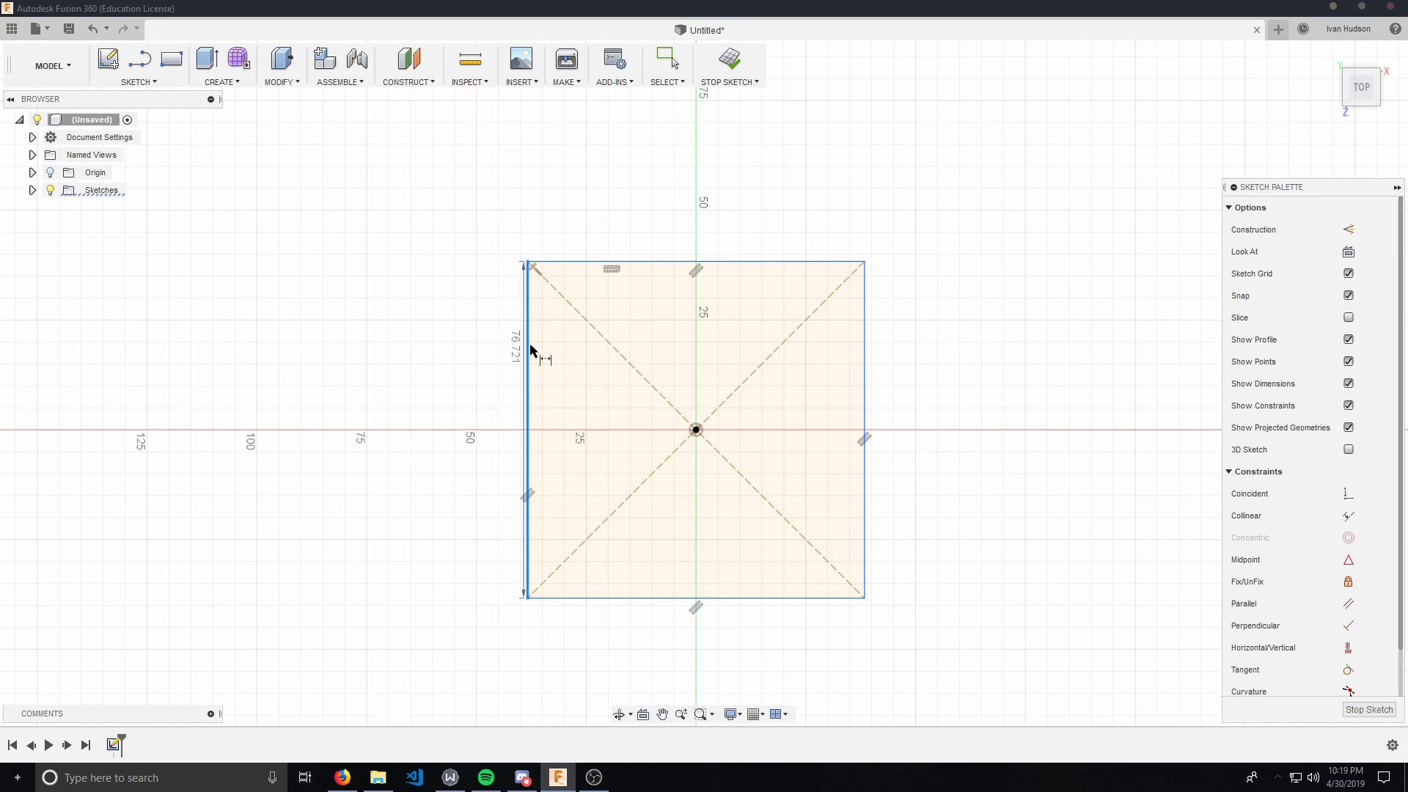
pyautogui.press('Escape')
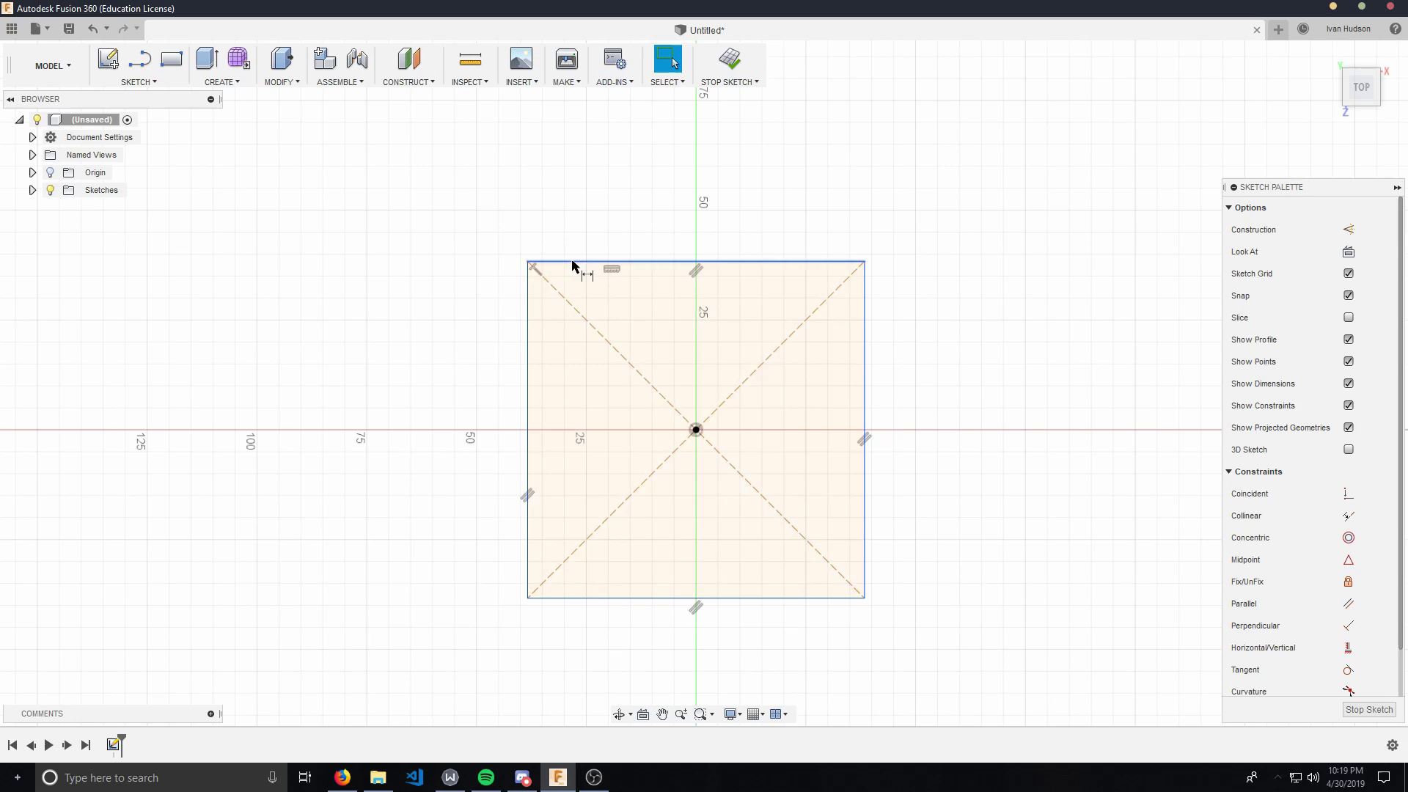
pyautogui.press('d')
pyautogui.click(576, 263)
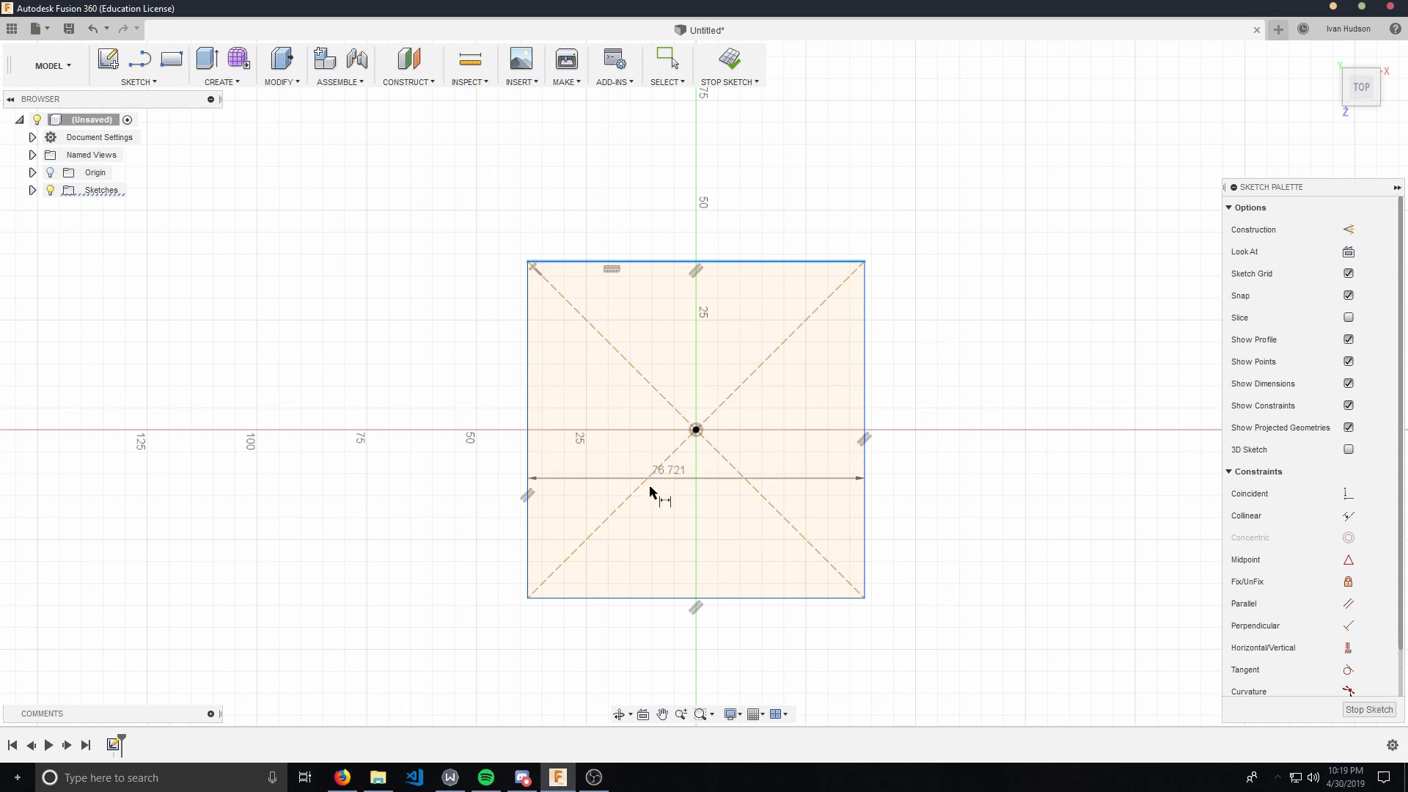
pyautogui.press('Escape')
pyautogui.click(659, 600)
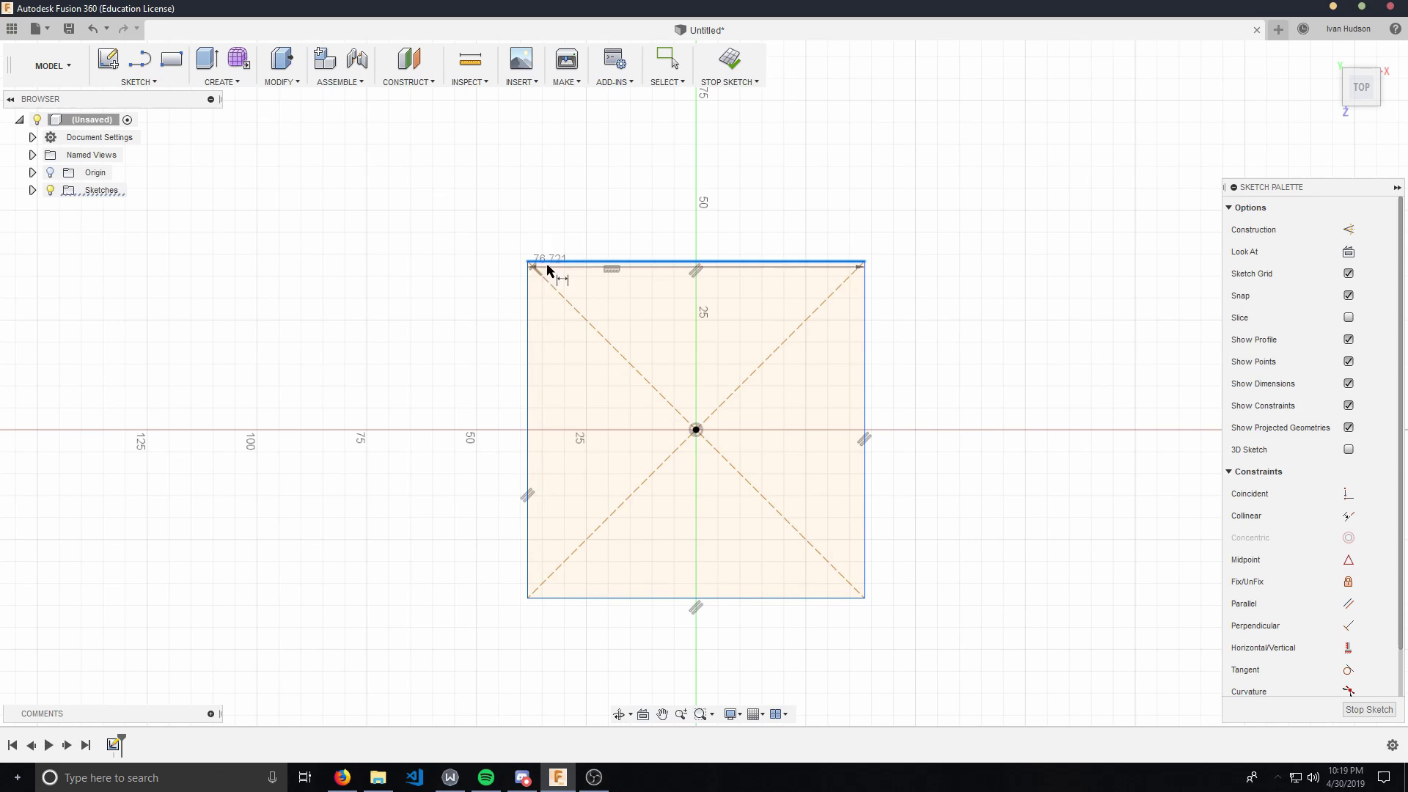
pyautogui.click(531, 305)
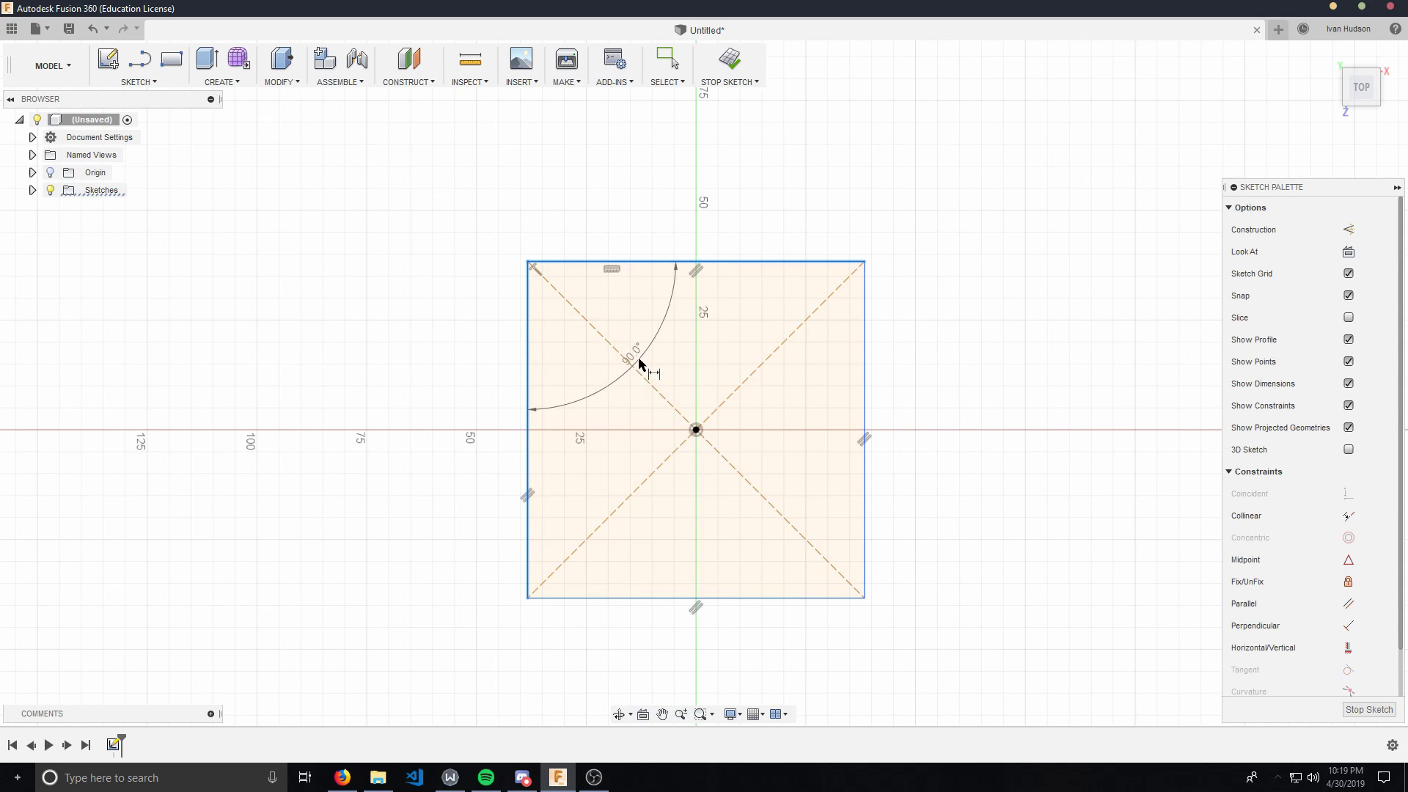
pyautogui.click(650, 323)
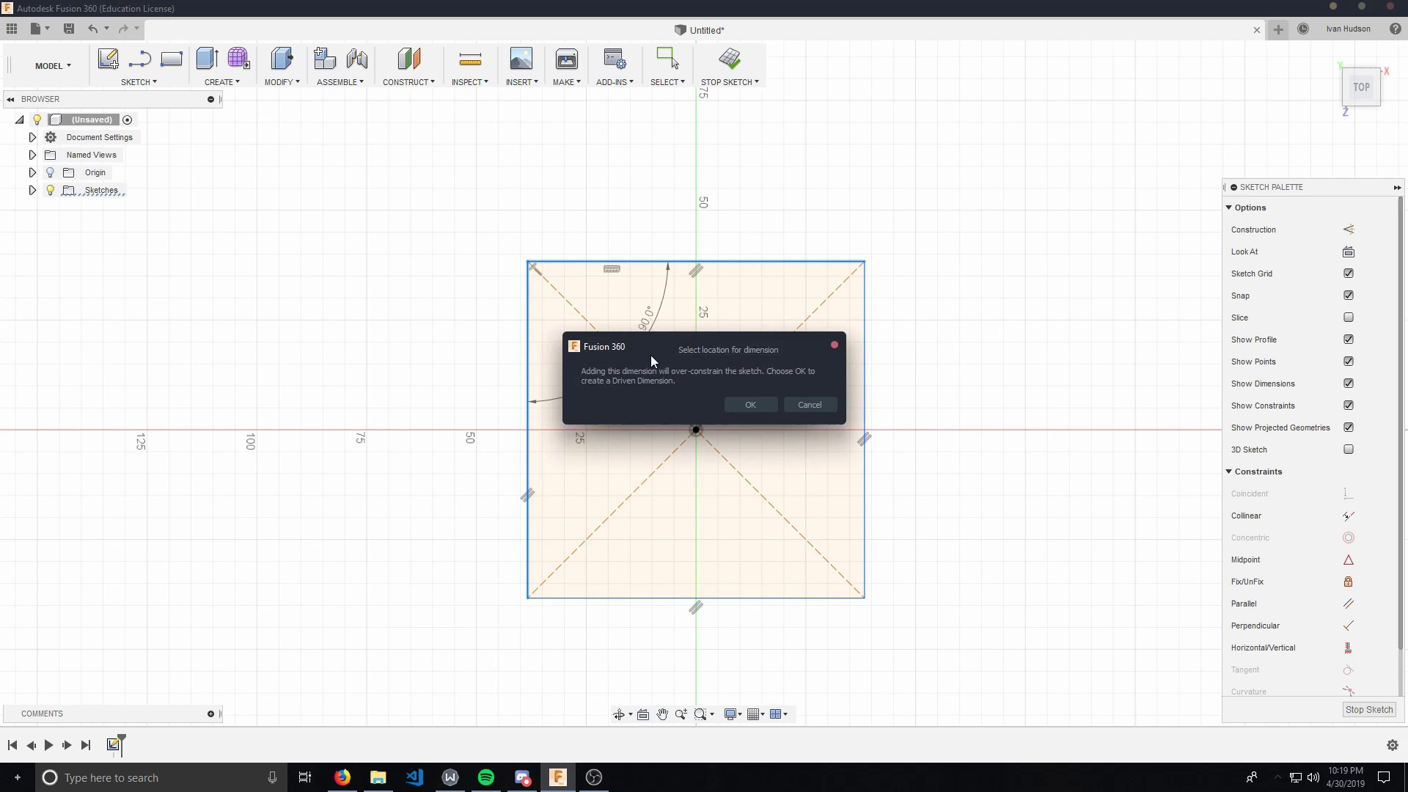
pyautogui.click(750, 405)
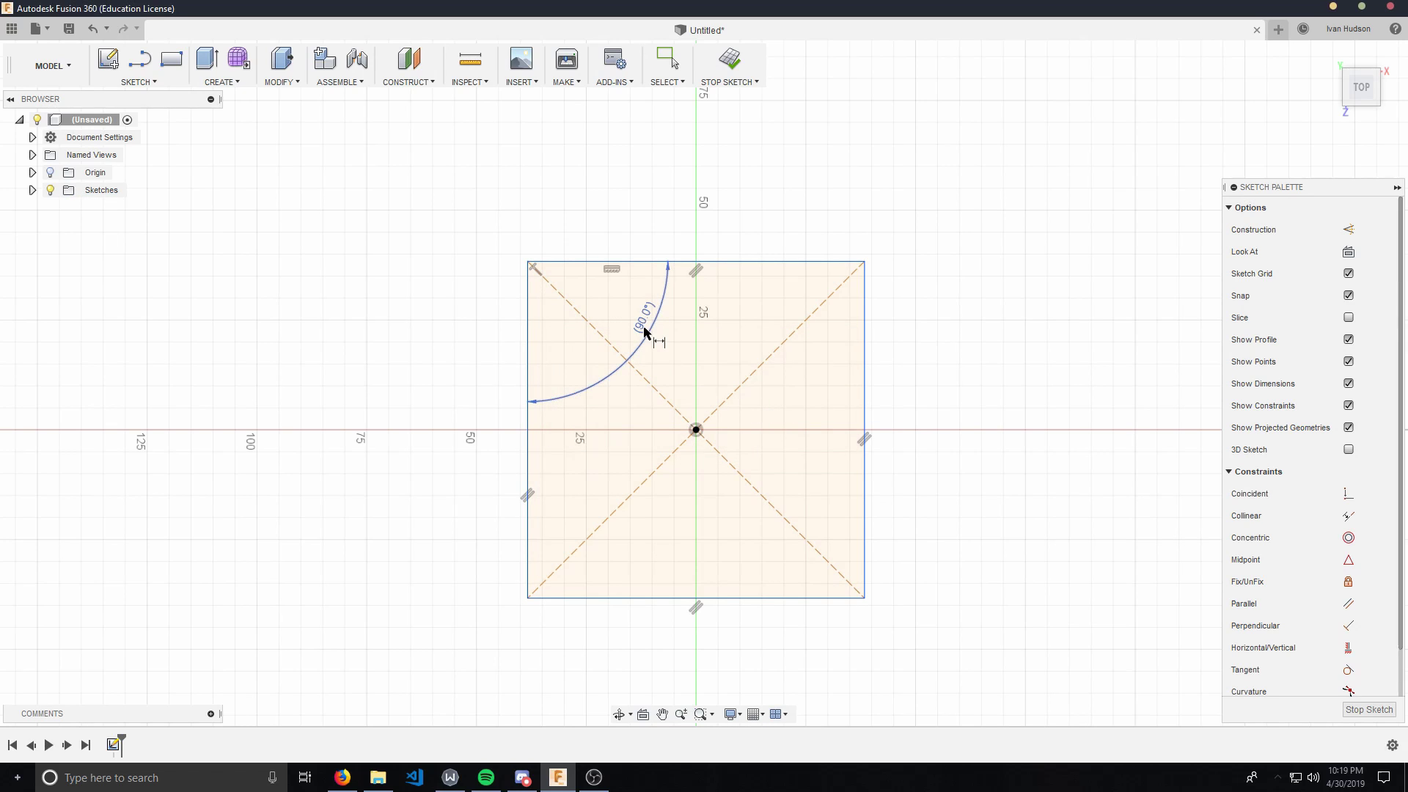
pyautogui.moveTo(644, 332); pyautogui.dragTo(690, 375)
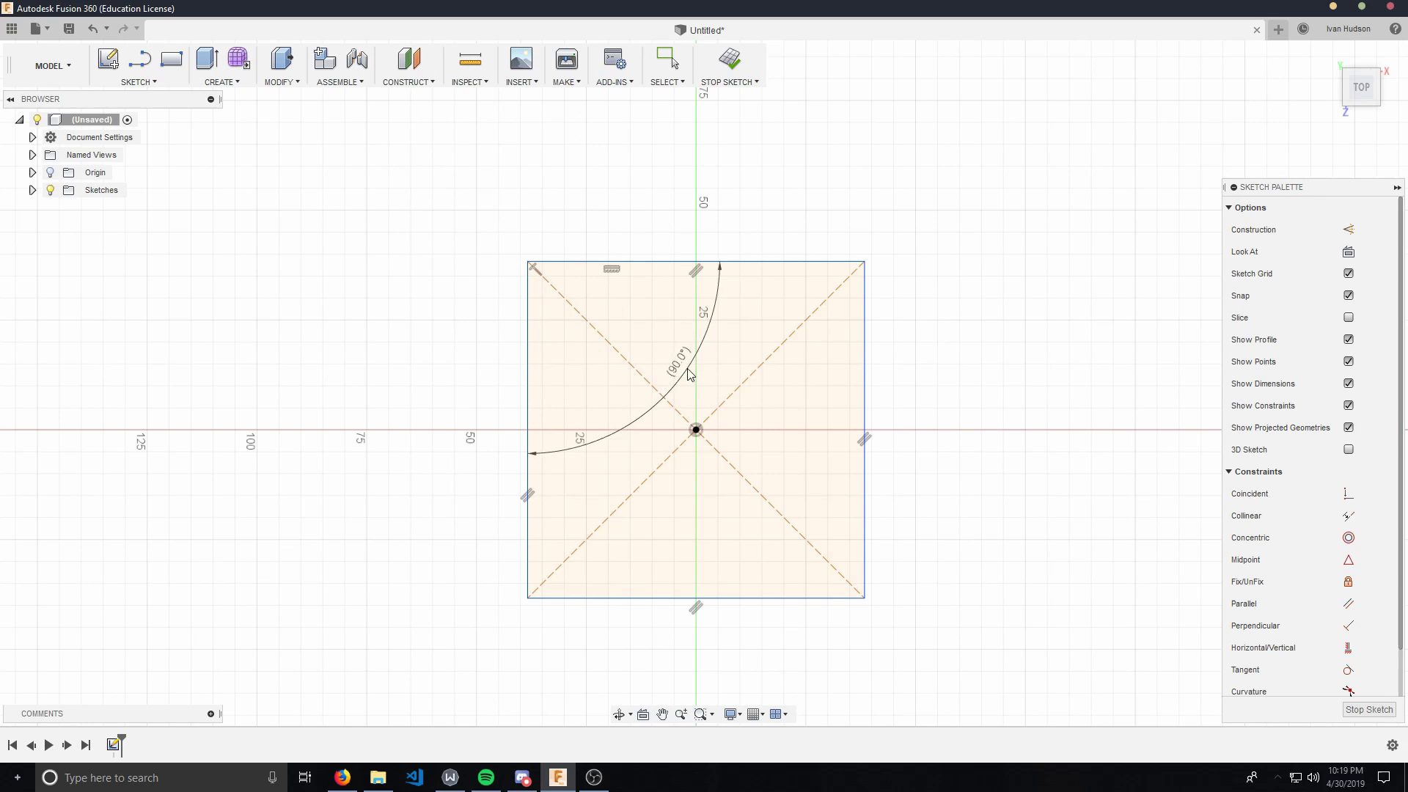
pyautogui.press('Escape')
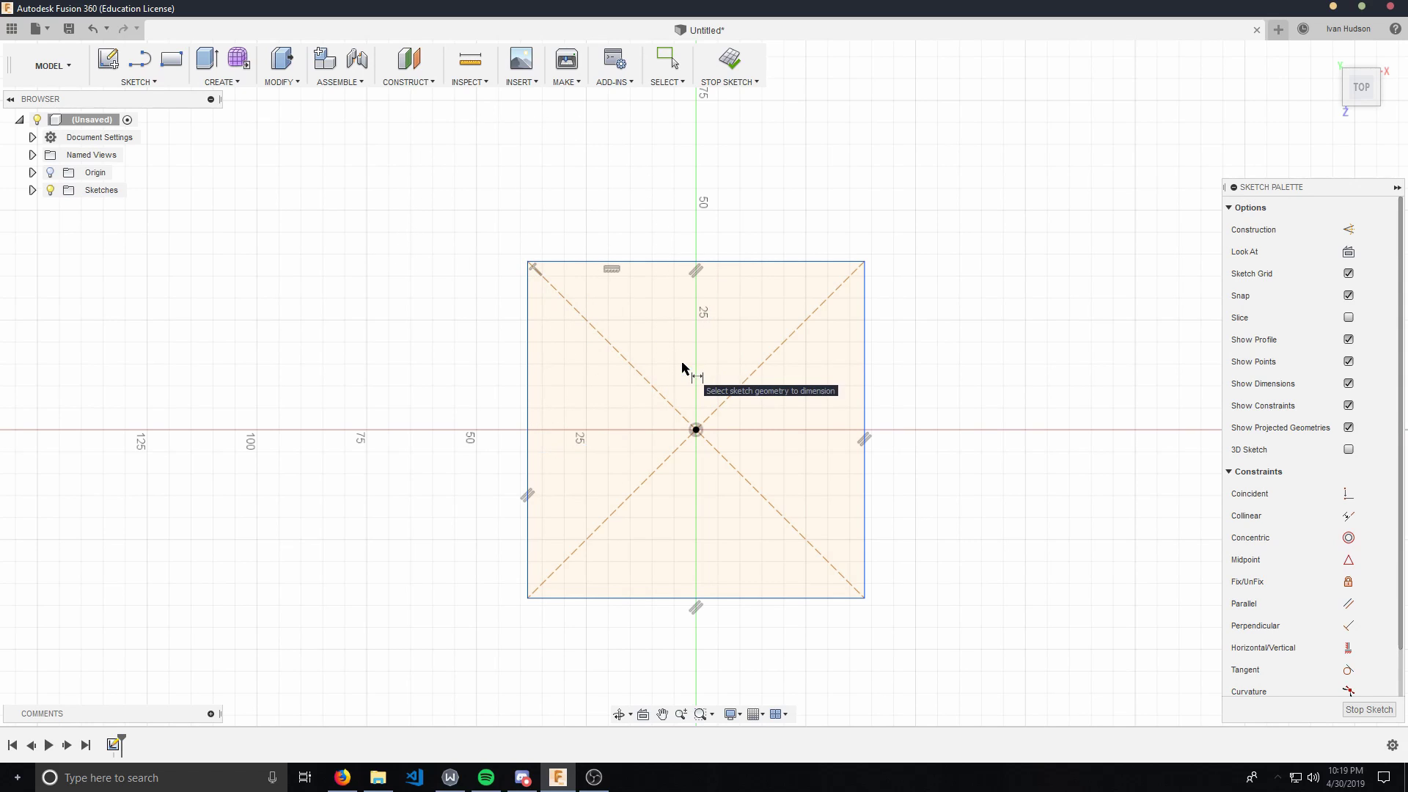
# Dimension the top edge at 50 mm and the right edge at 60 mm.
pyautogui.click(666, 262)
pyautogui.click(730, 196)
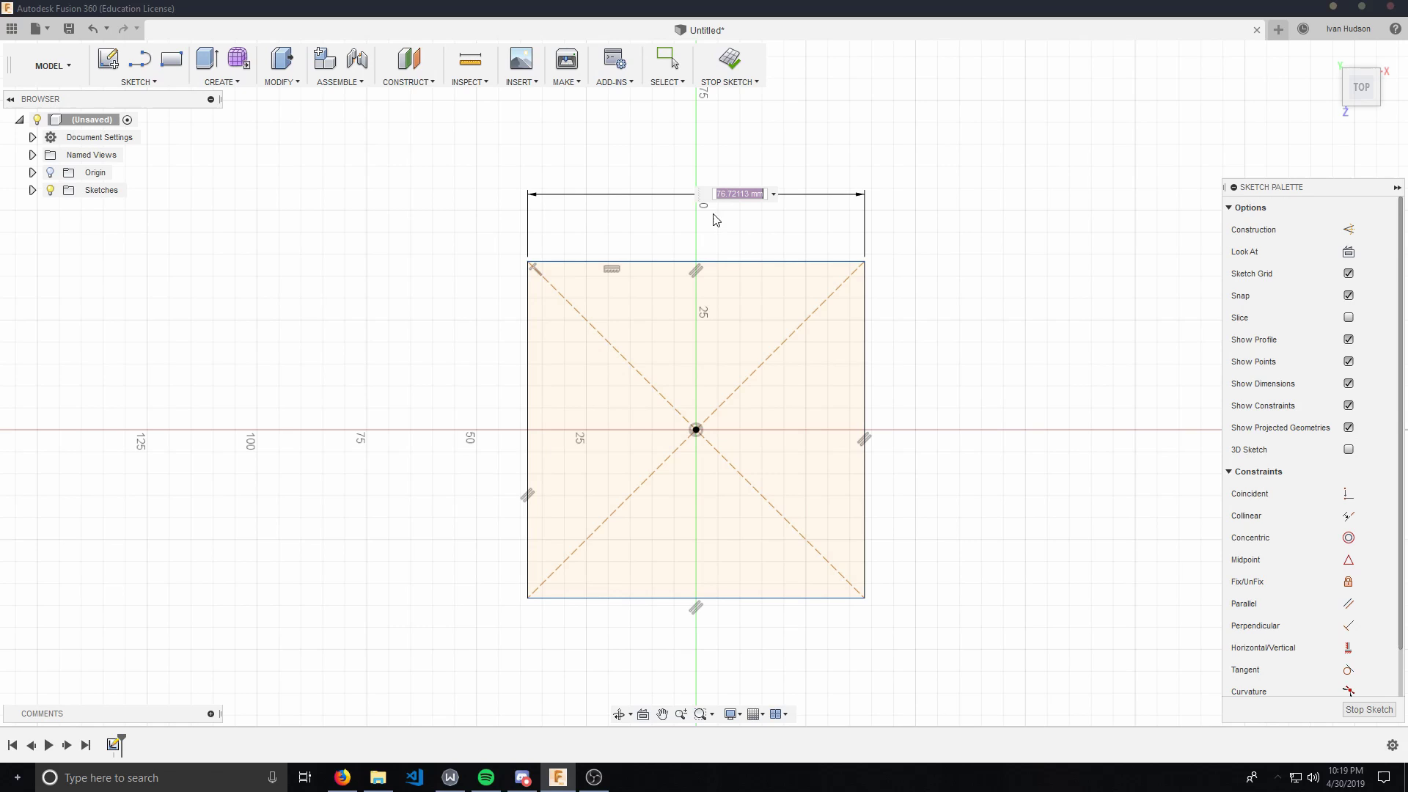
pyautogui.write('50')
pyautogui.press('Return')
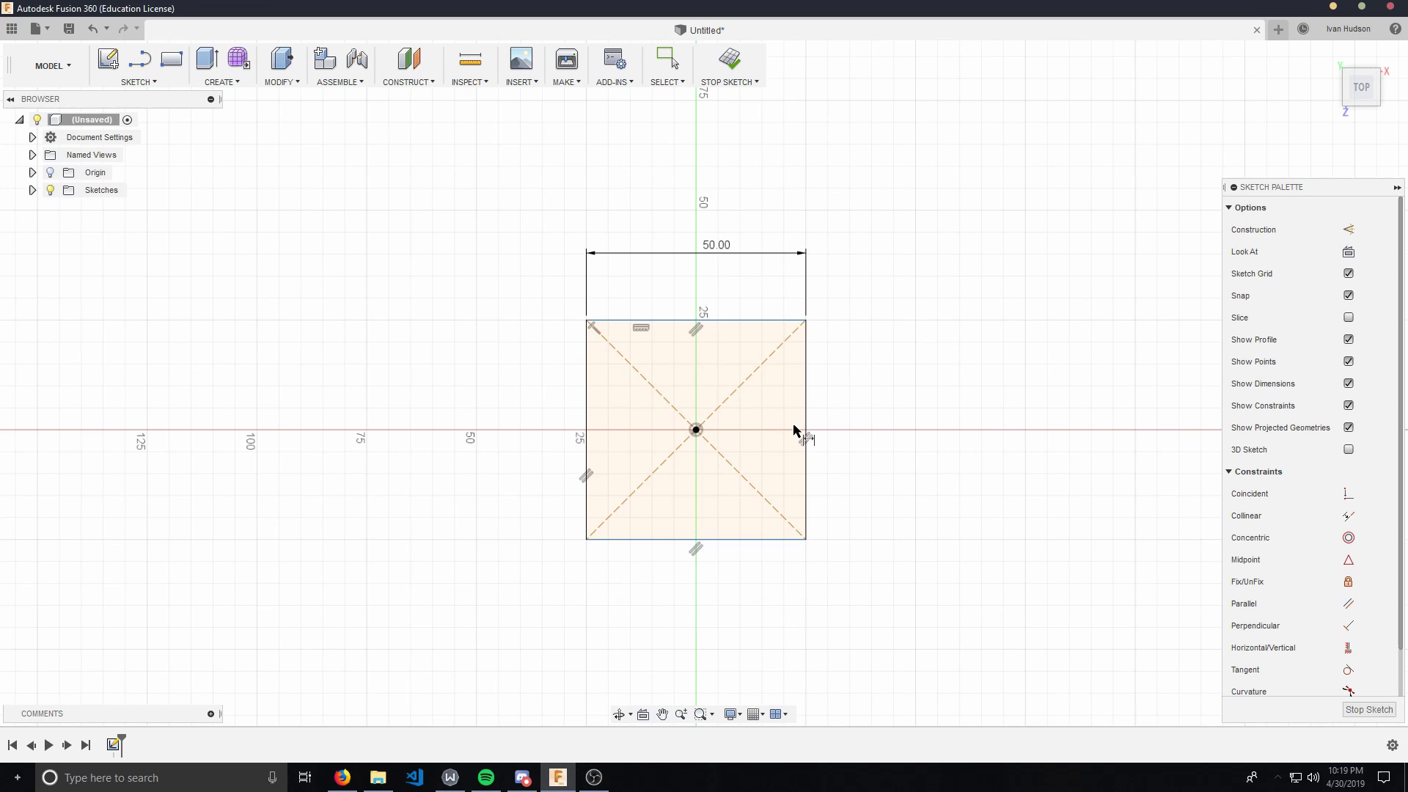
pyautogui.click(805, 413)
pyautogui.click(848, 407)
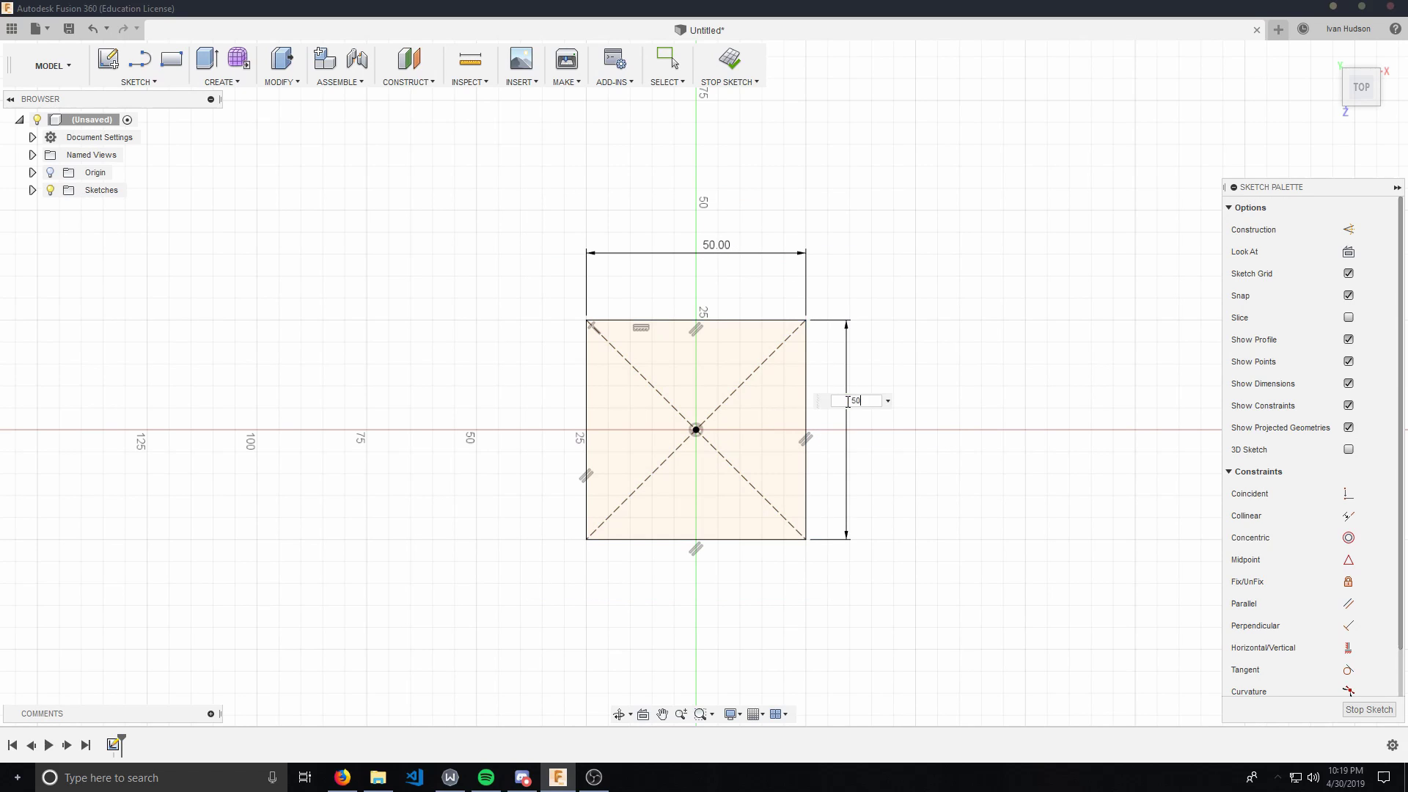
pyautogui.press('Return')
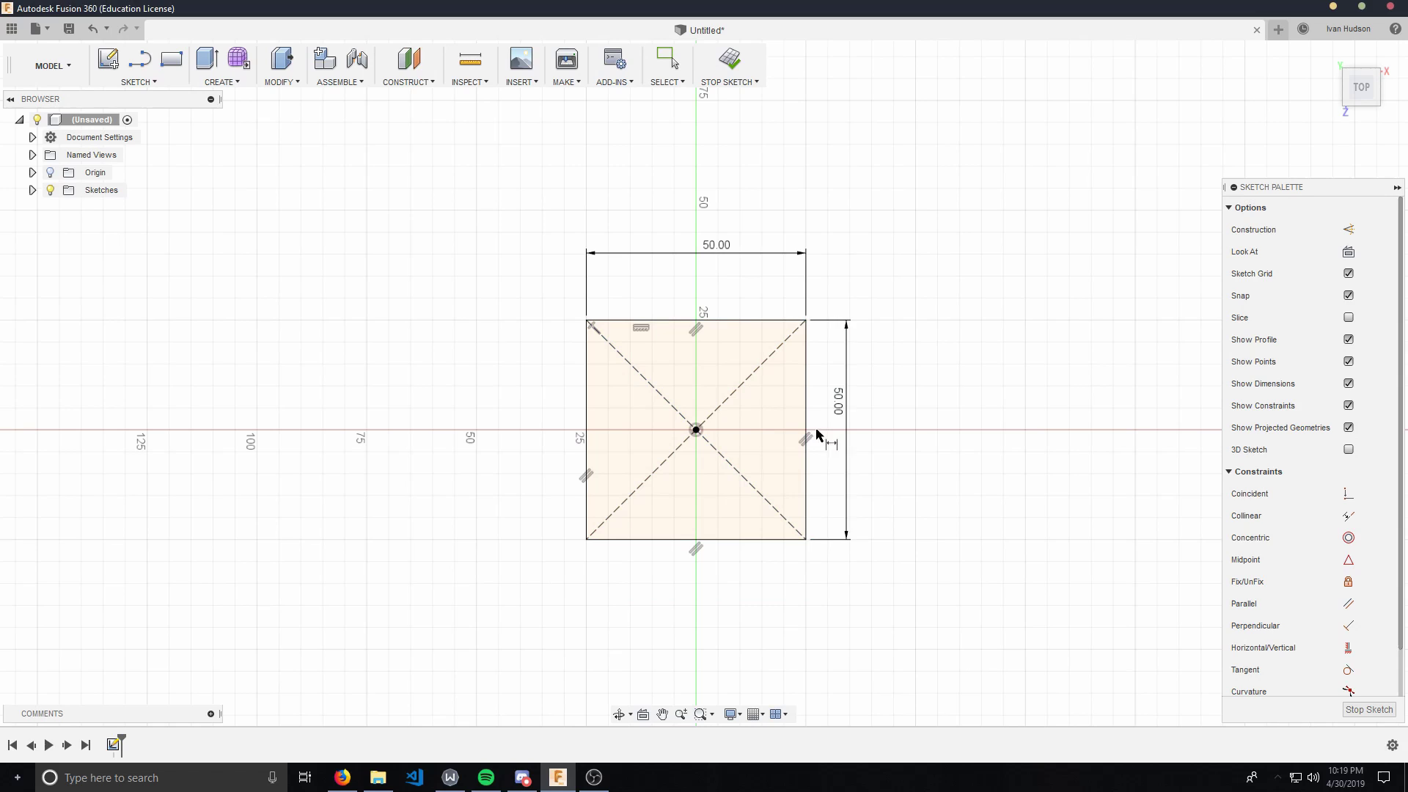
pyautogui.doubleClick(847, 400)
pyautogui.write('60')
pyautogui.press('Return')
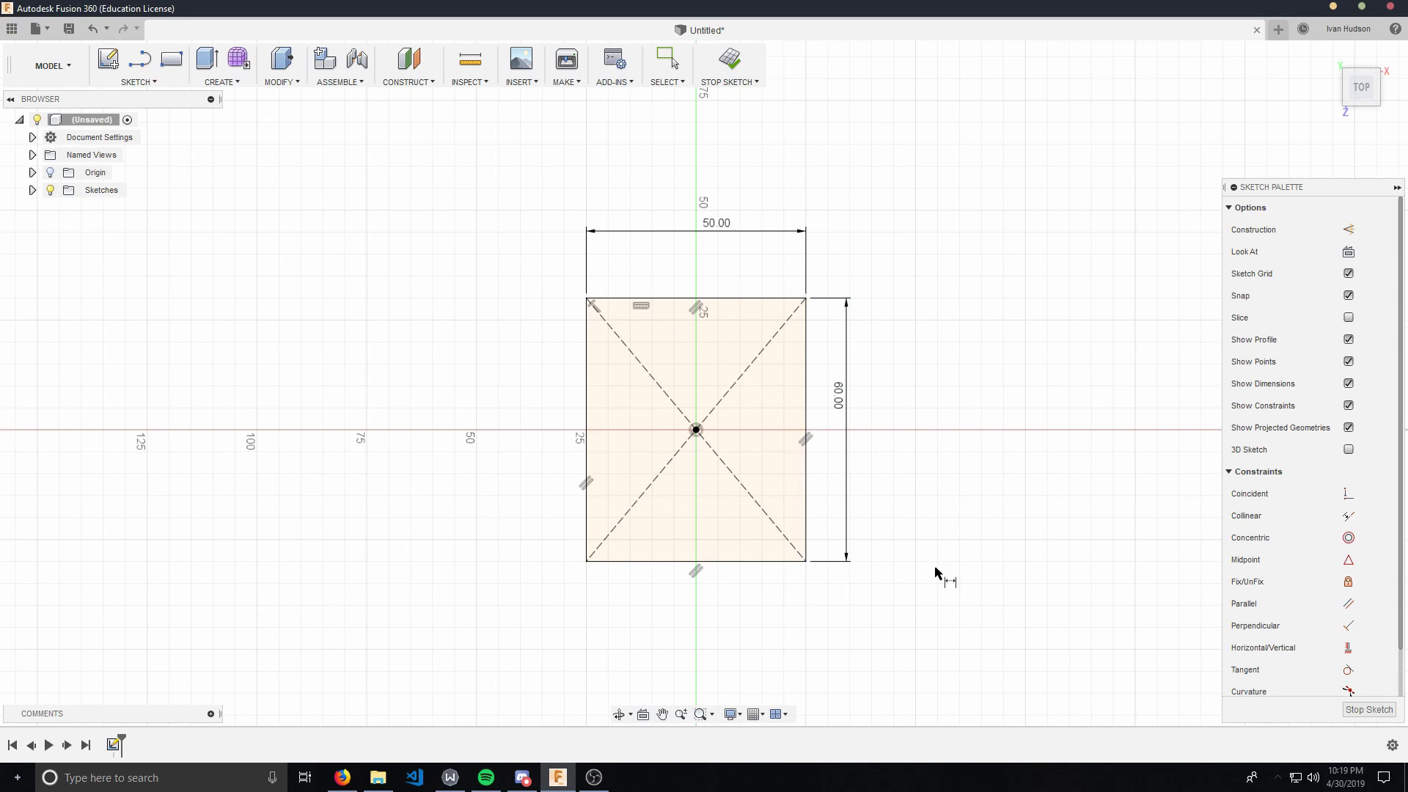
pyautogui.press('Escape')
# Undo the dimension edits so the square is back to 50 × 50 mm.
pyautogui.hotkey('ctrl', 'z')
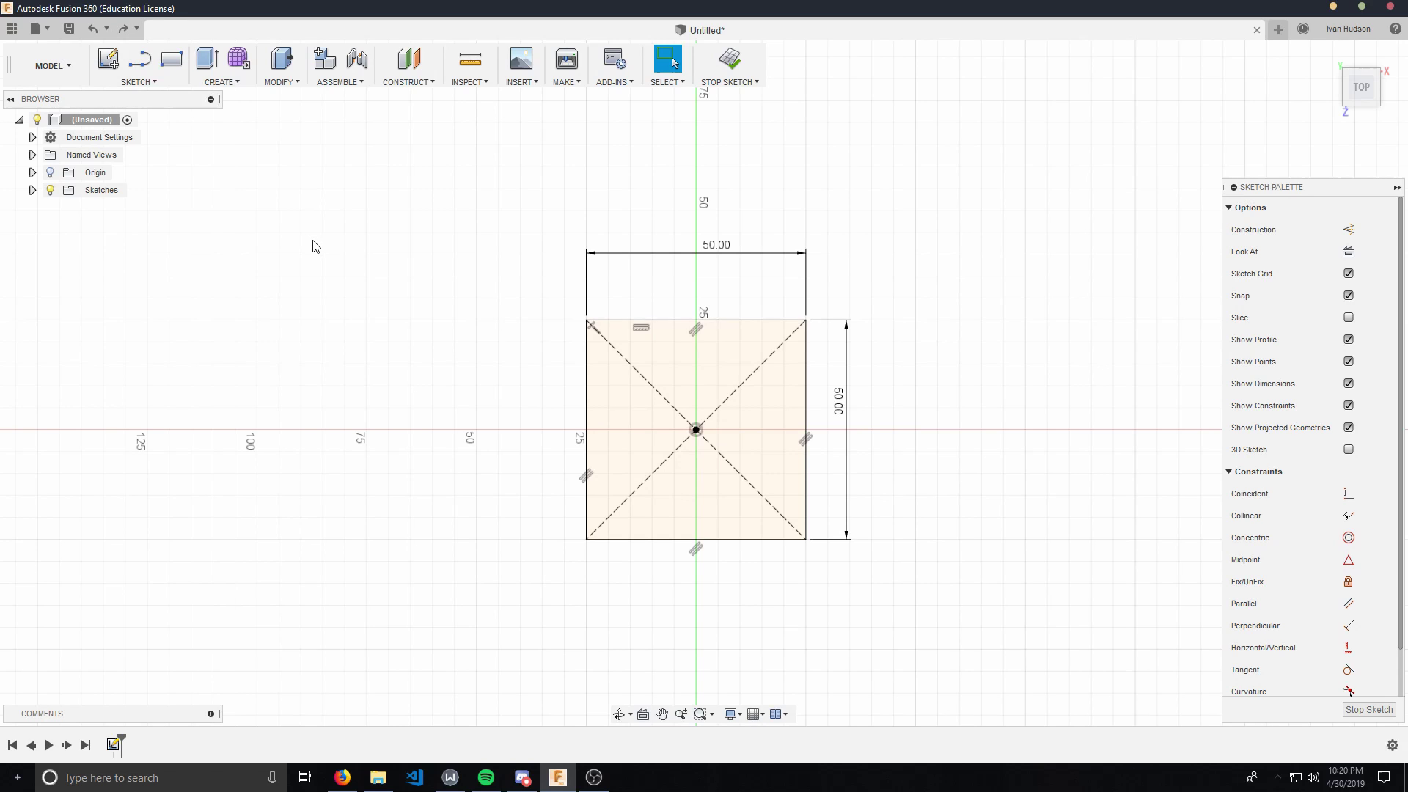
pyautogui.hotkey('ctrl', 'z')
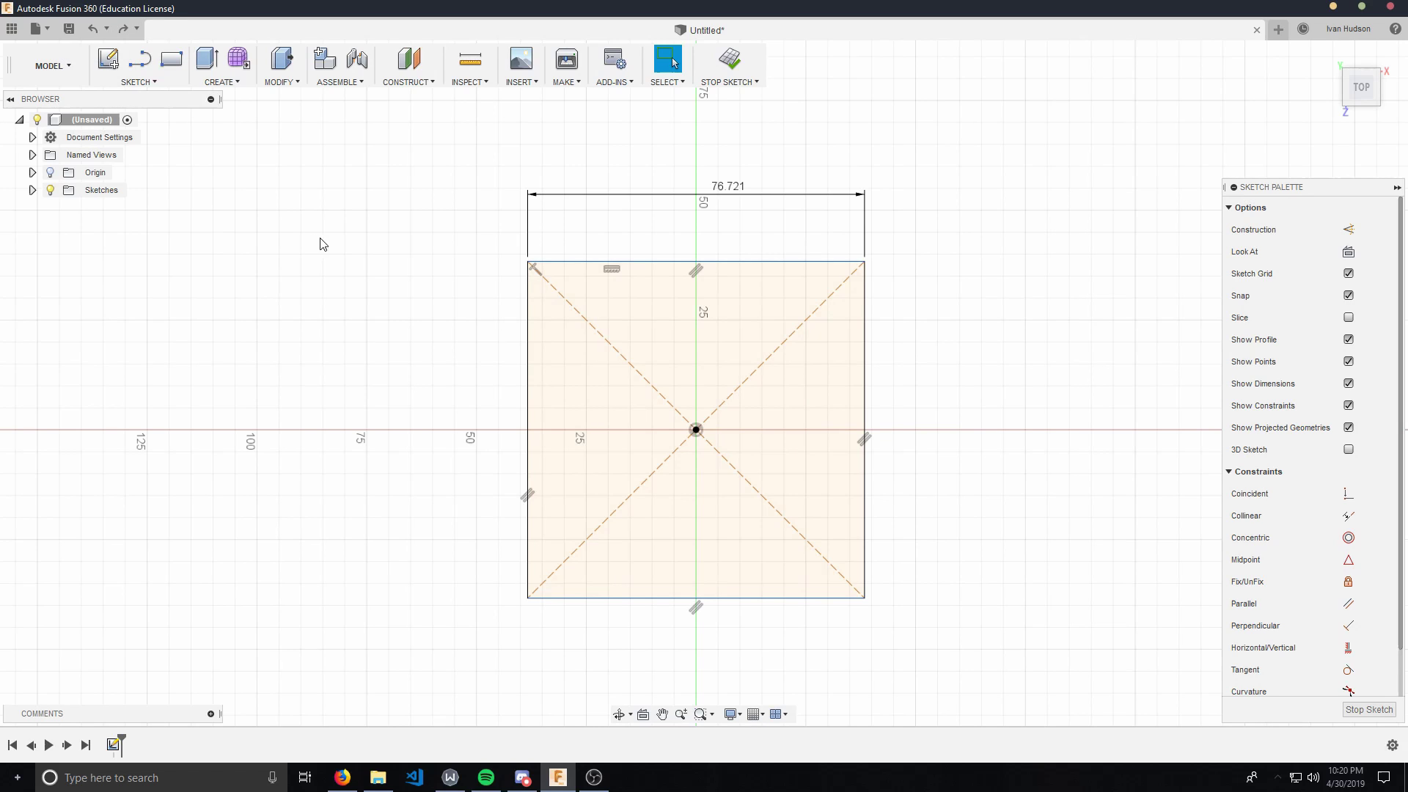
pyautogui.hotkey('ctrl', 'y')
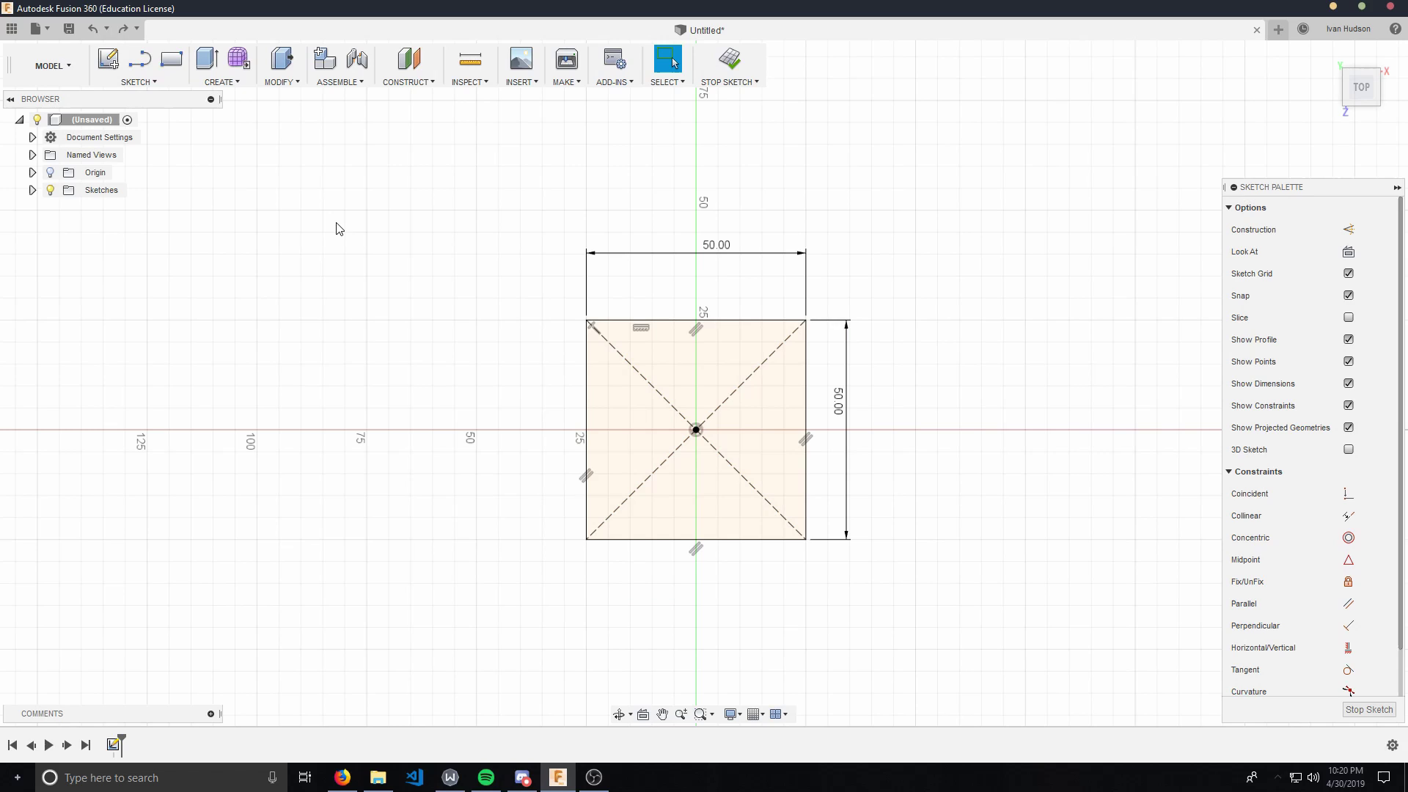
pyautogui.click(130, 34)
pyautogui.click(93, 29)
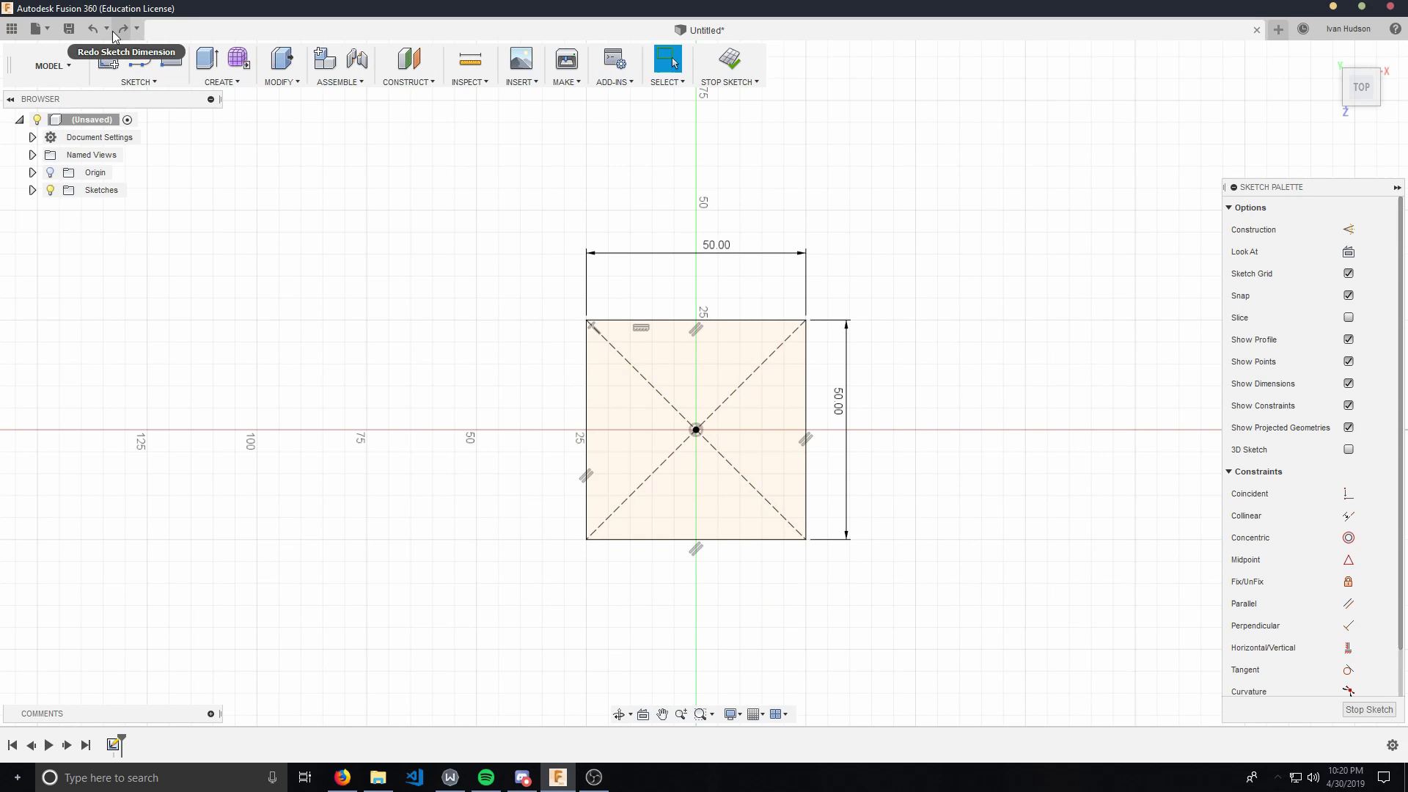
# Look through the undo history list, then close it.
pyautogui.click(106, 29)
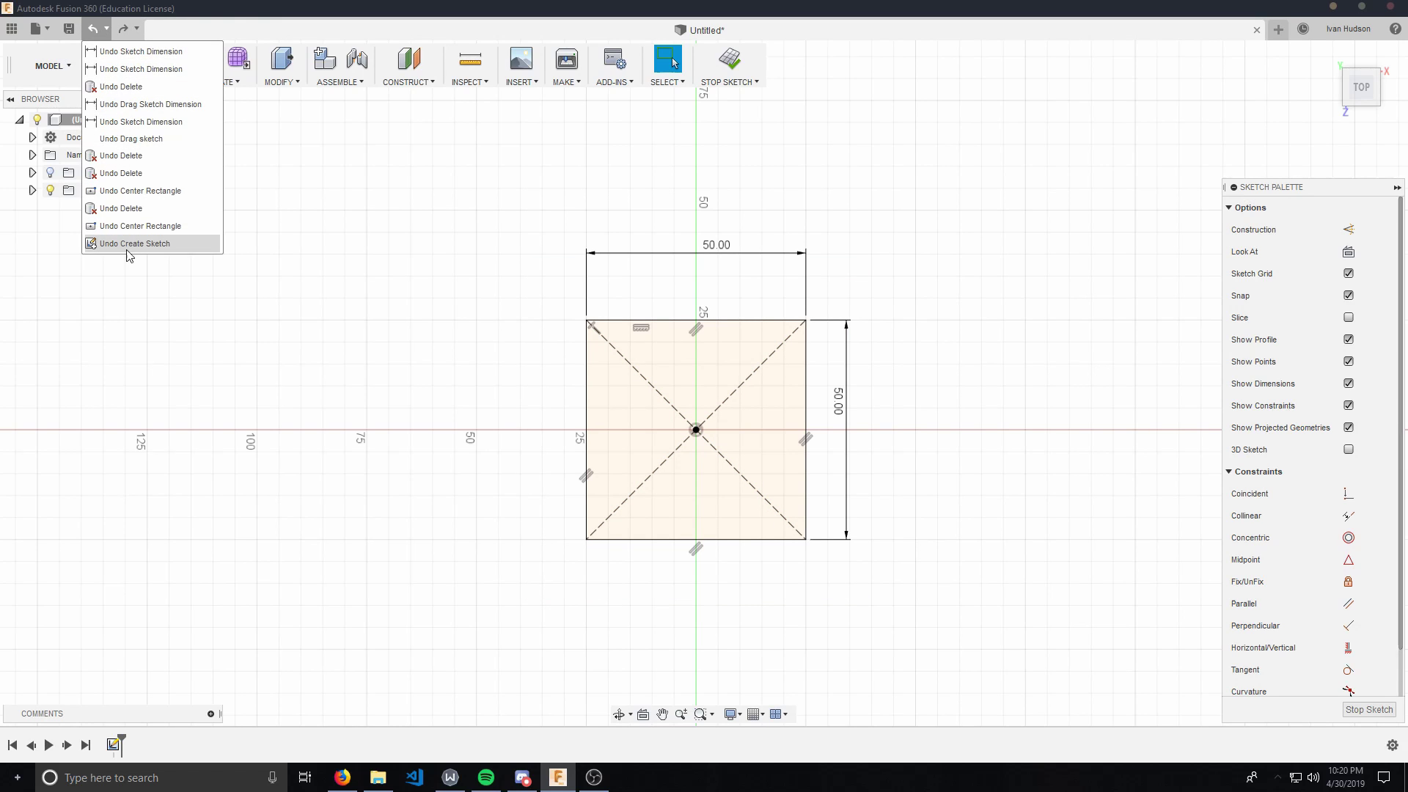
pyautogui.click(107, 29)
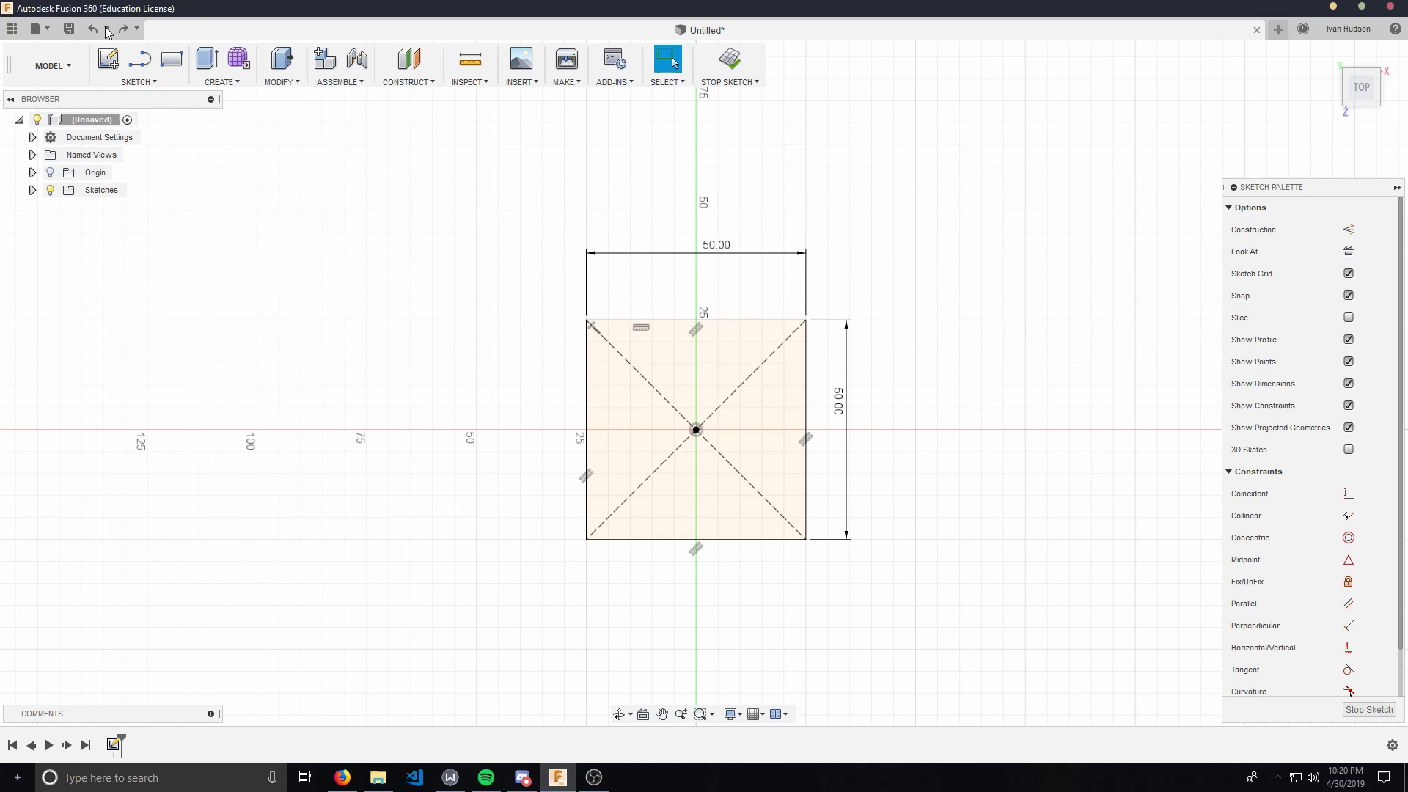
pyautogui.click(107, 29)
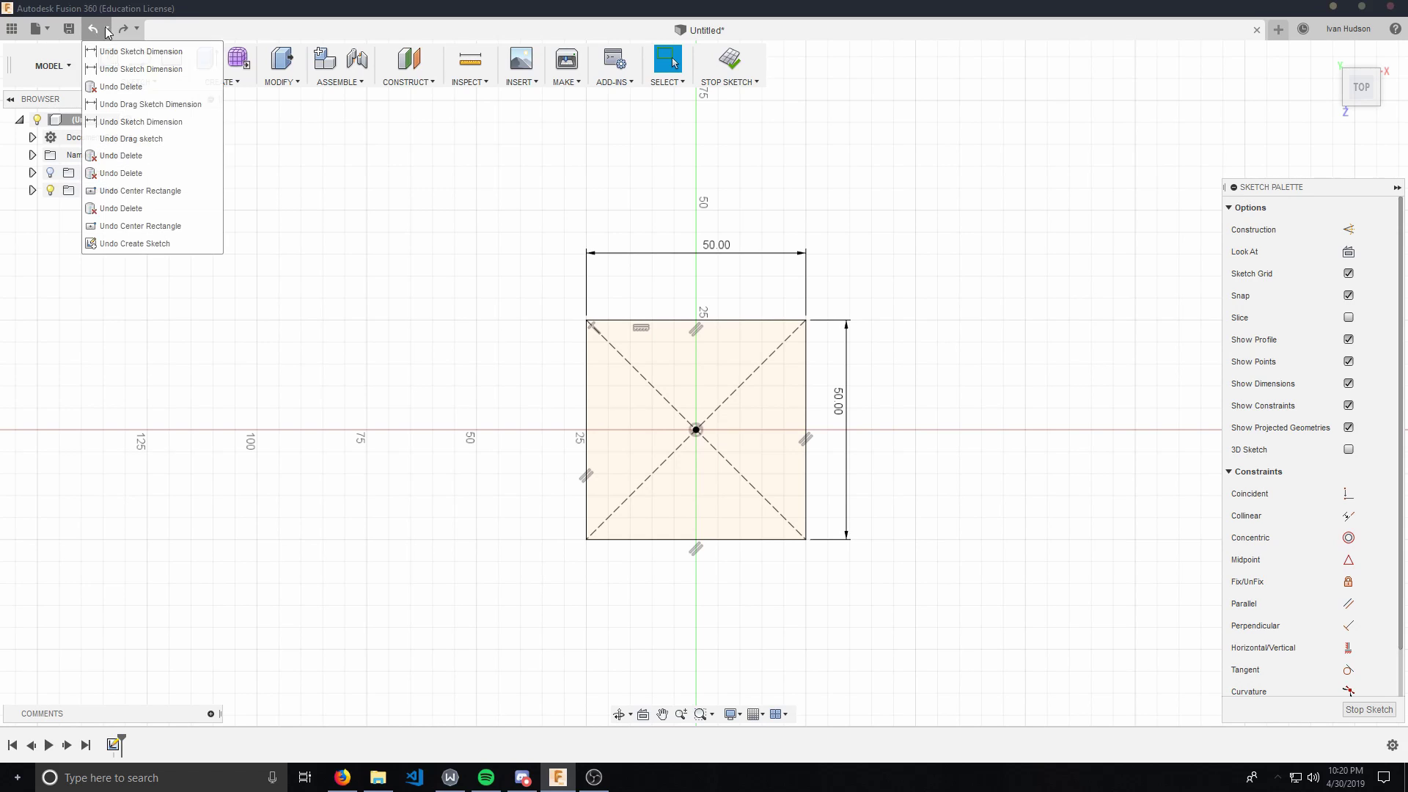
pyautogui.click(279, 426)
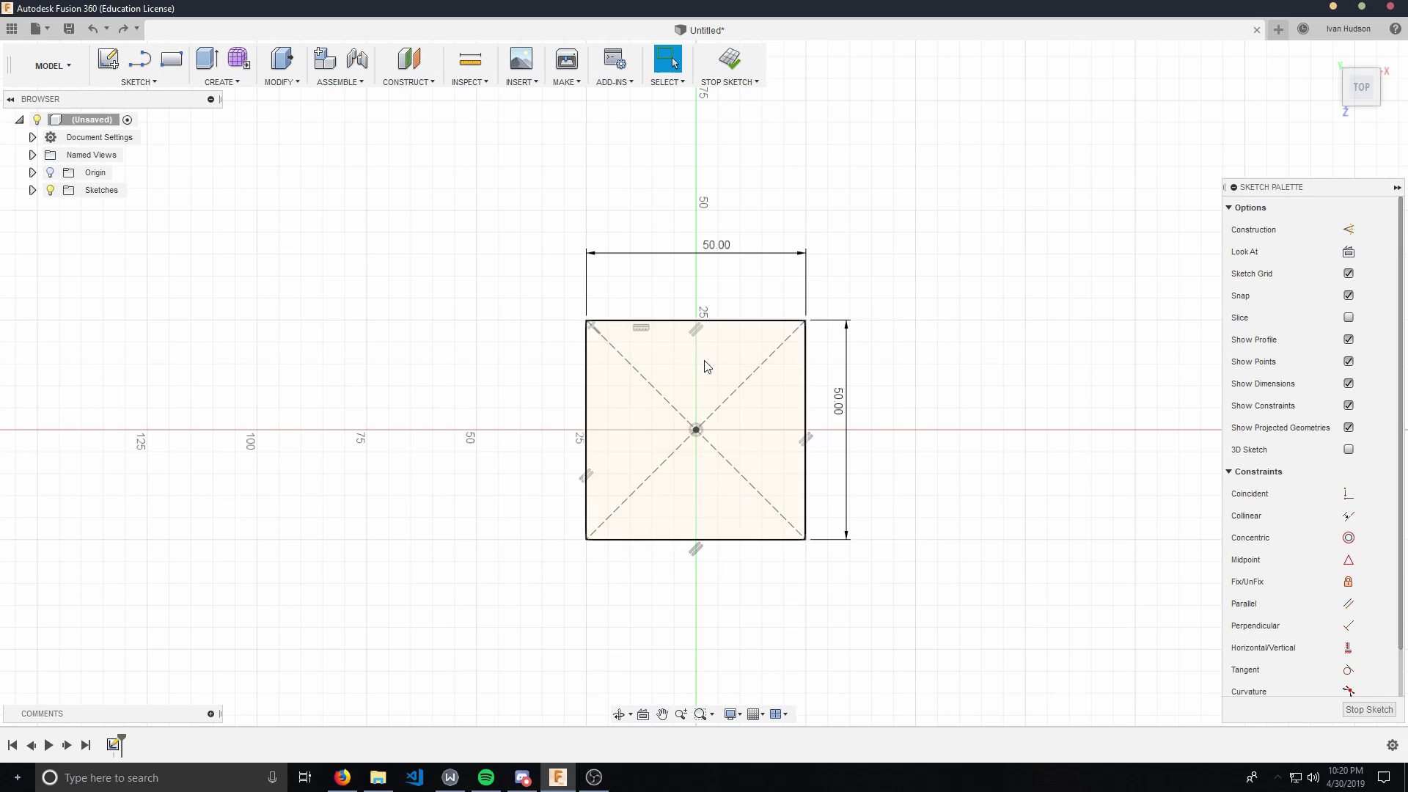
# Draw a closed zigzag line outline standing on the square's top edge.
pyautogui.click(143, 81)
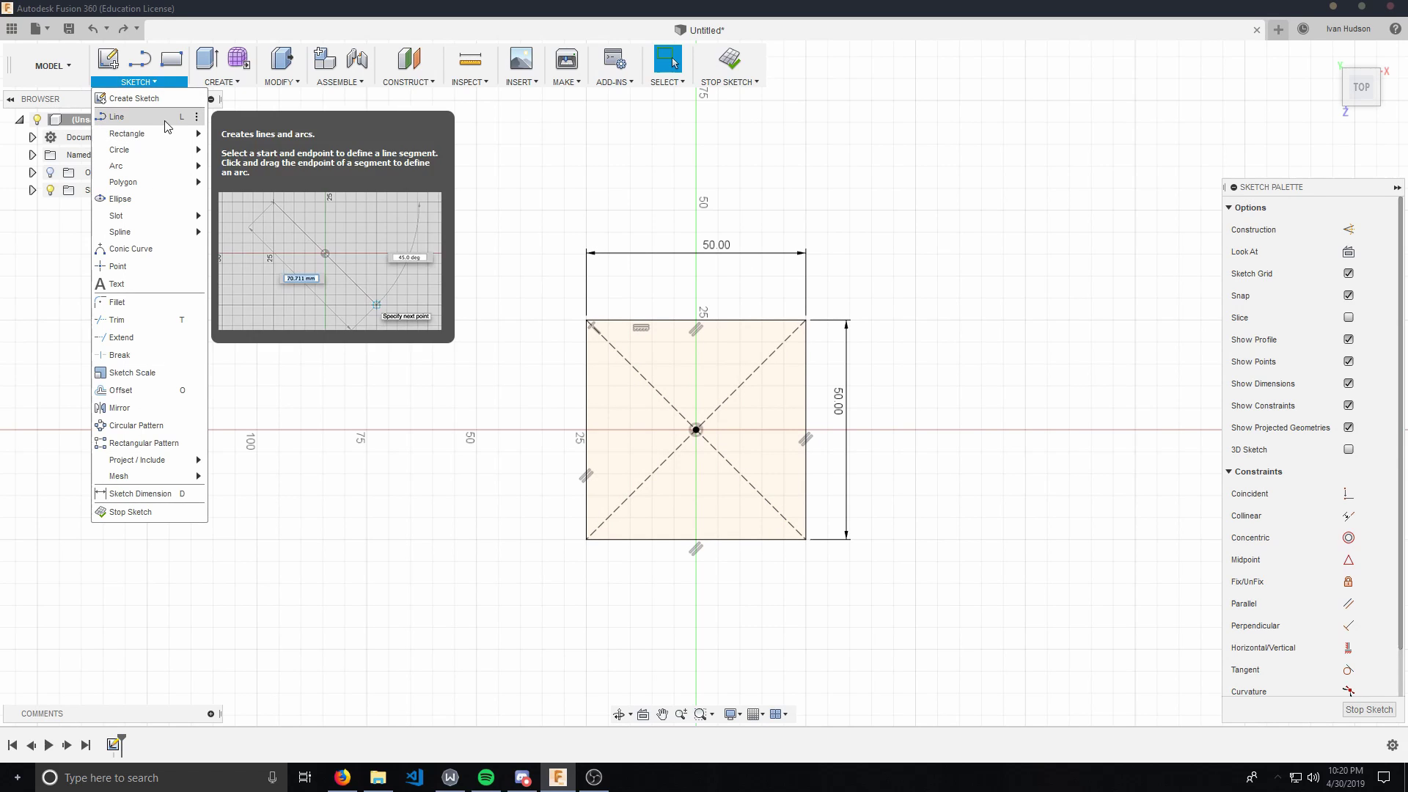
pyautogui.click(147, 116)
pyautogui.click(630, 320)
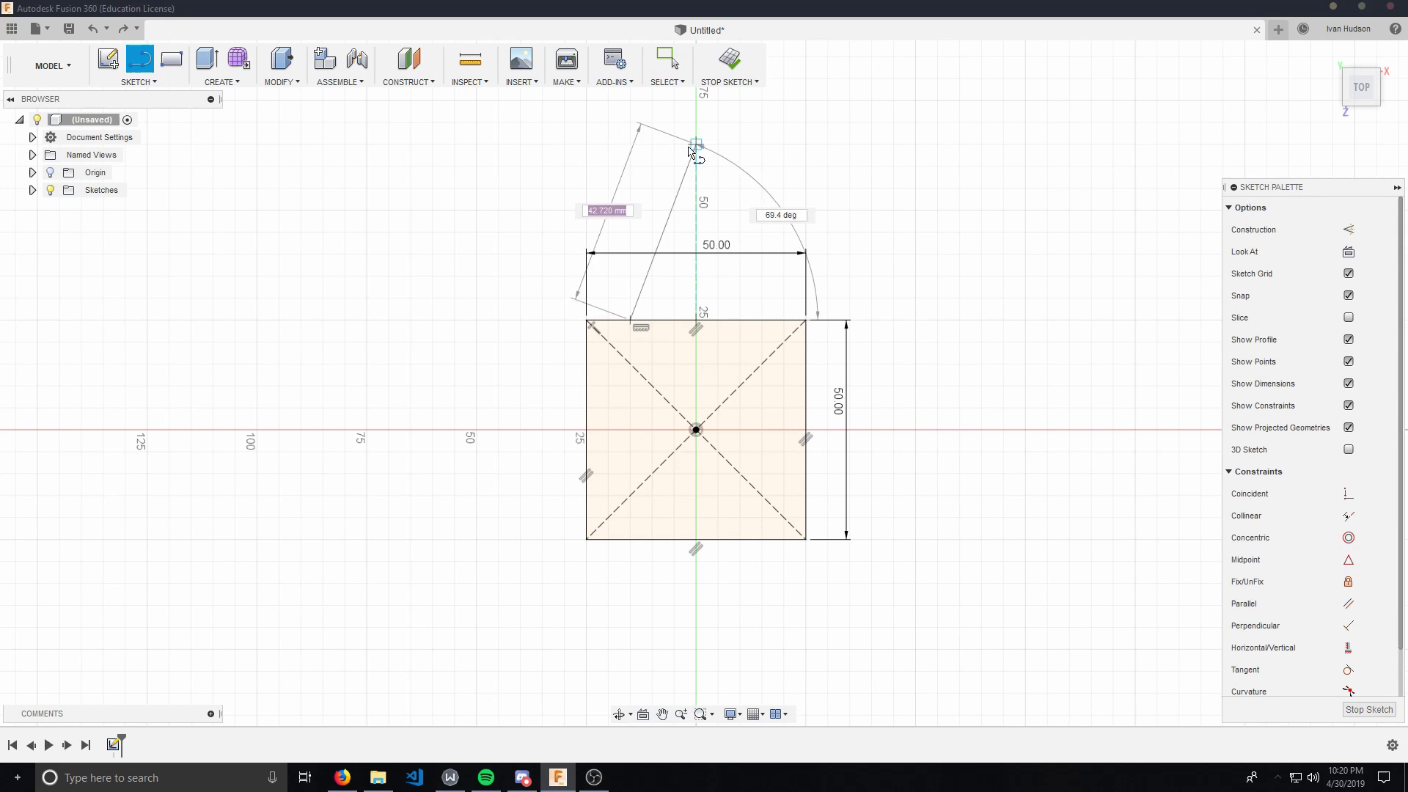
pyautogui.click(652, 122)
pyautogui.click(861, 136)
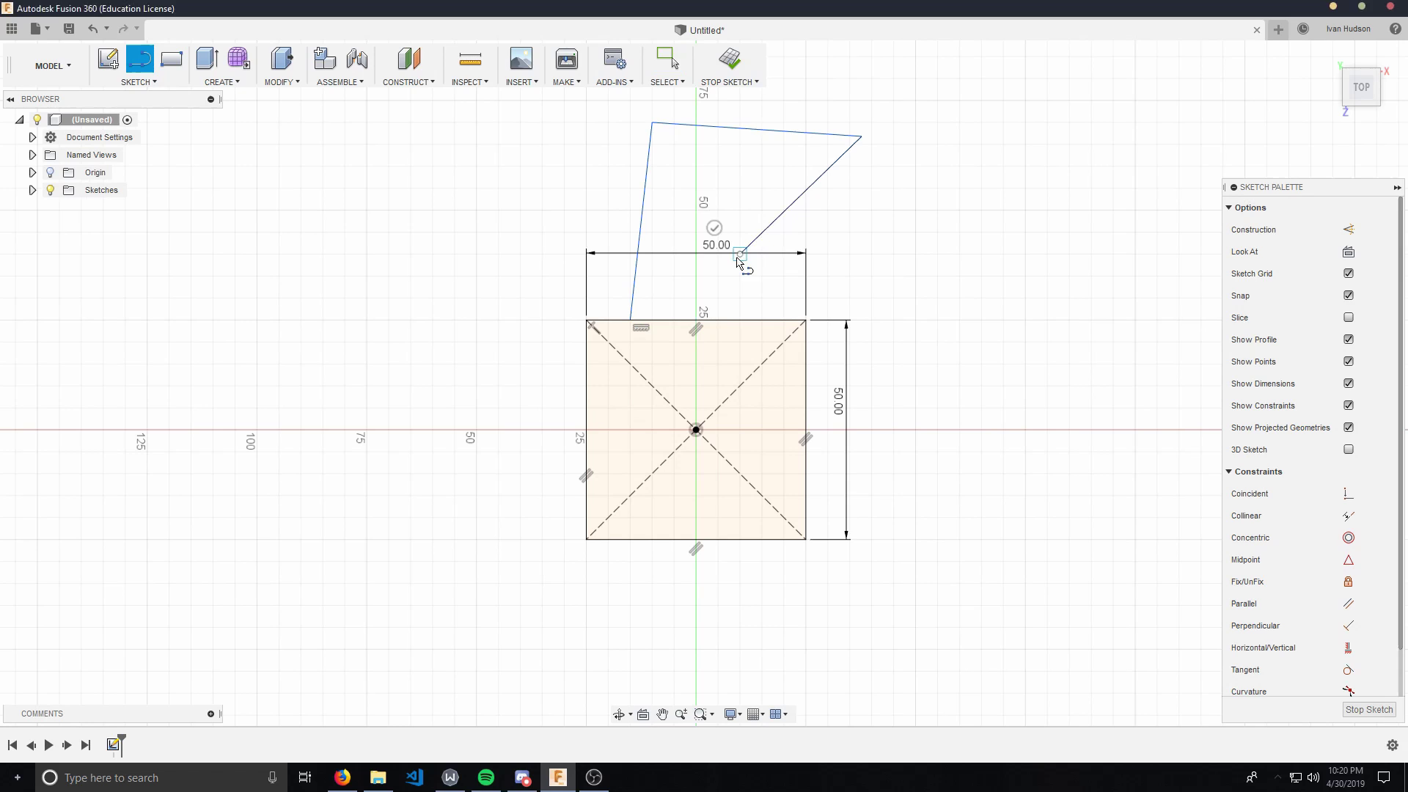
pyautogui.click(740, 254)
pyautogui.click(770, 320)
# Finish the sketch and orbit to a tilted view of both profiles.
pyautogui.click(1369, 712)
pyautogui.moveTo(1053, 578)
pyautogui.keyDown('shift'); pyautogui.mouseDown(button='middle')
pyautogui.moveTo(975, 428)
pyautogui.moveTo(936, 487)
pyautogui.moveTo(850, 275)
pyautogui.mouseUp(button='middle'); pyautogui.keyUp('shift')
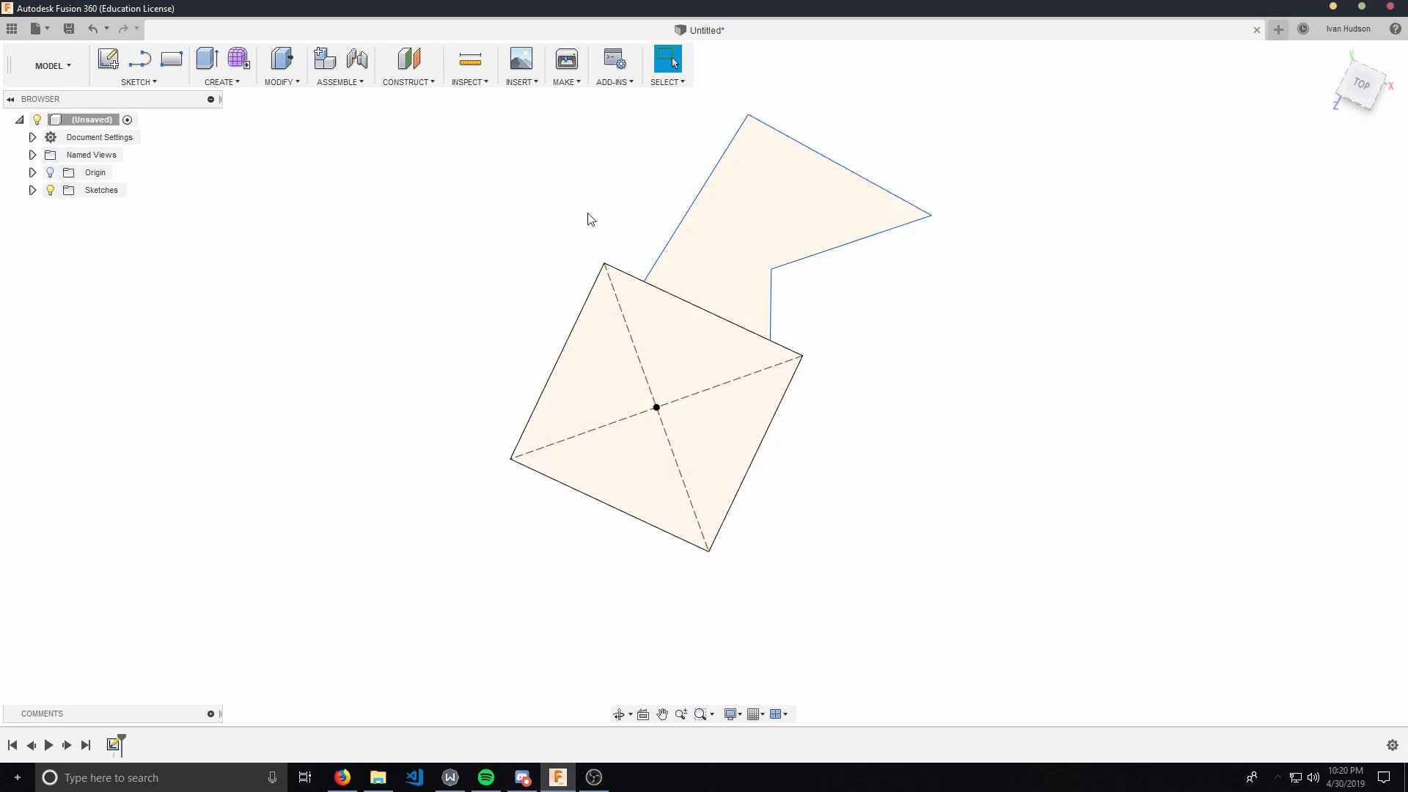
pyautogui.moveTo(789, 186); pyautogui.dragTo(459, 305)
pyautogui.click(409, 393)
pyautogui.keyDown('shift'); pyautogui.moveTo(474, 282); pyautogui.dragTo(537, 227, button='middle'); pyautogui.keyUp('shift')
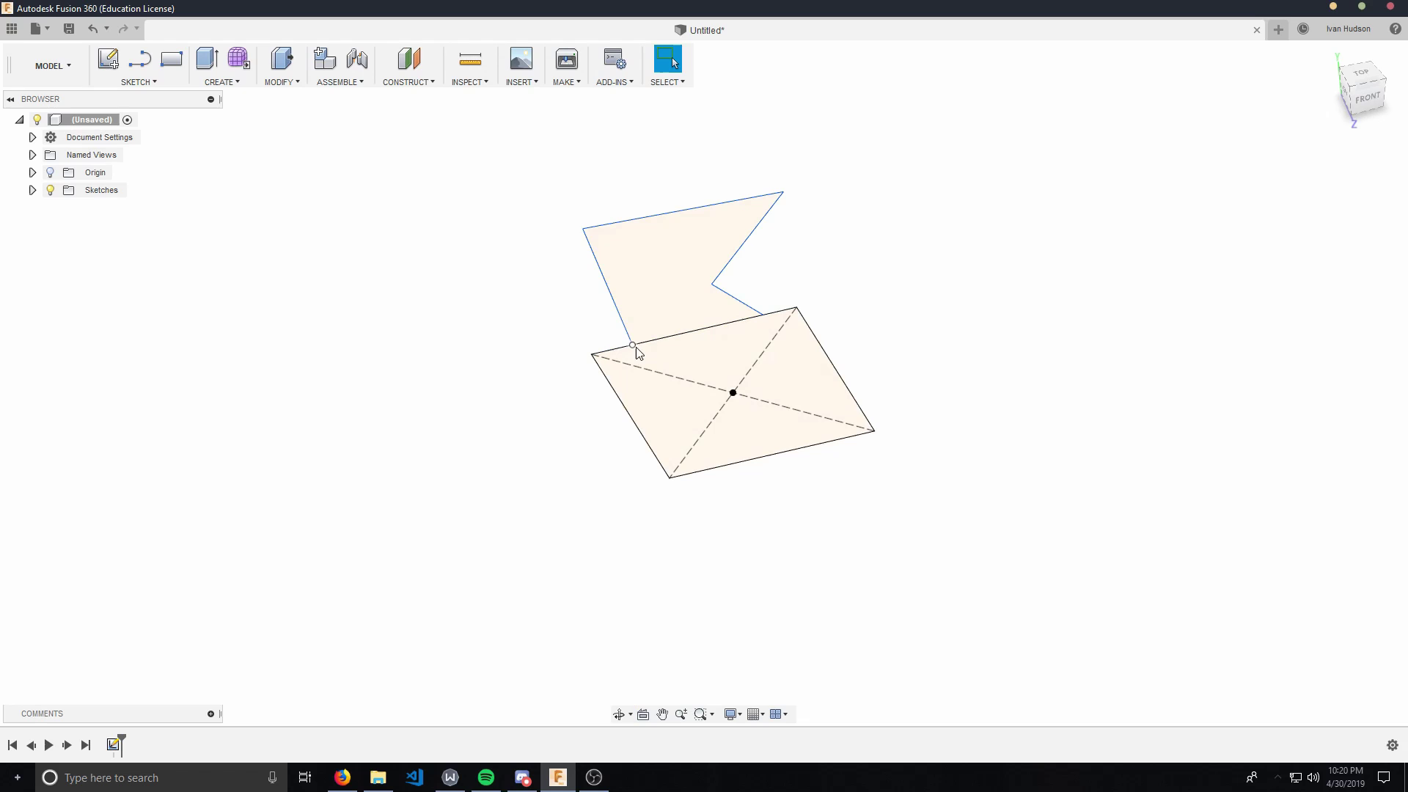
# Start an extrusion with both the zigzag and square profiles selected.
pyautogui.click(220, 83)
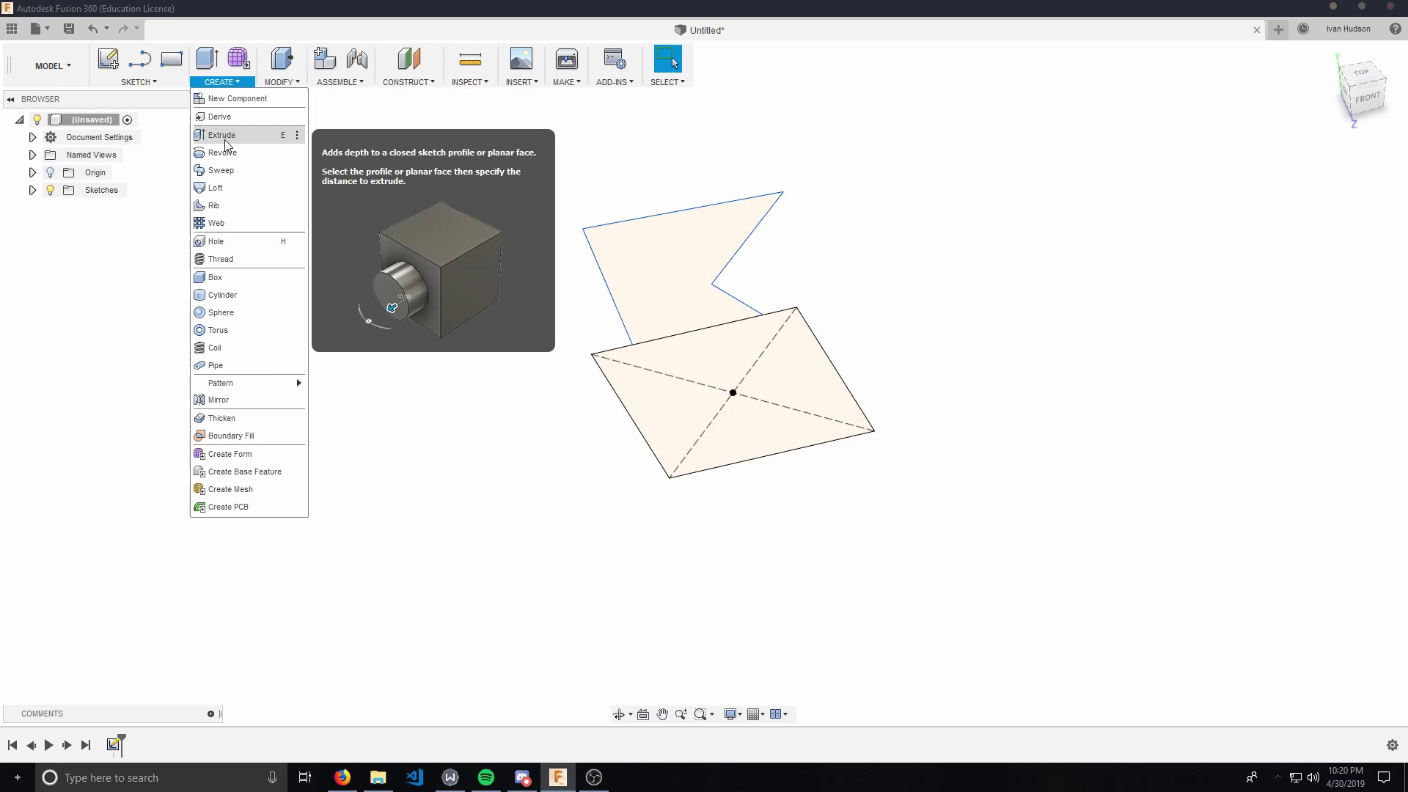
pyautogui.click(209, 61)
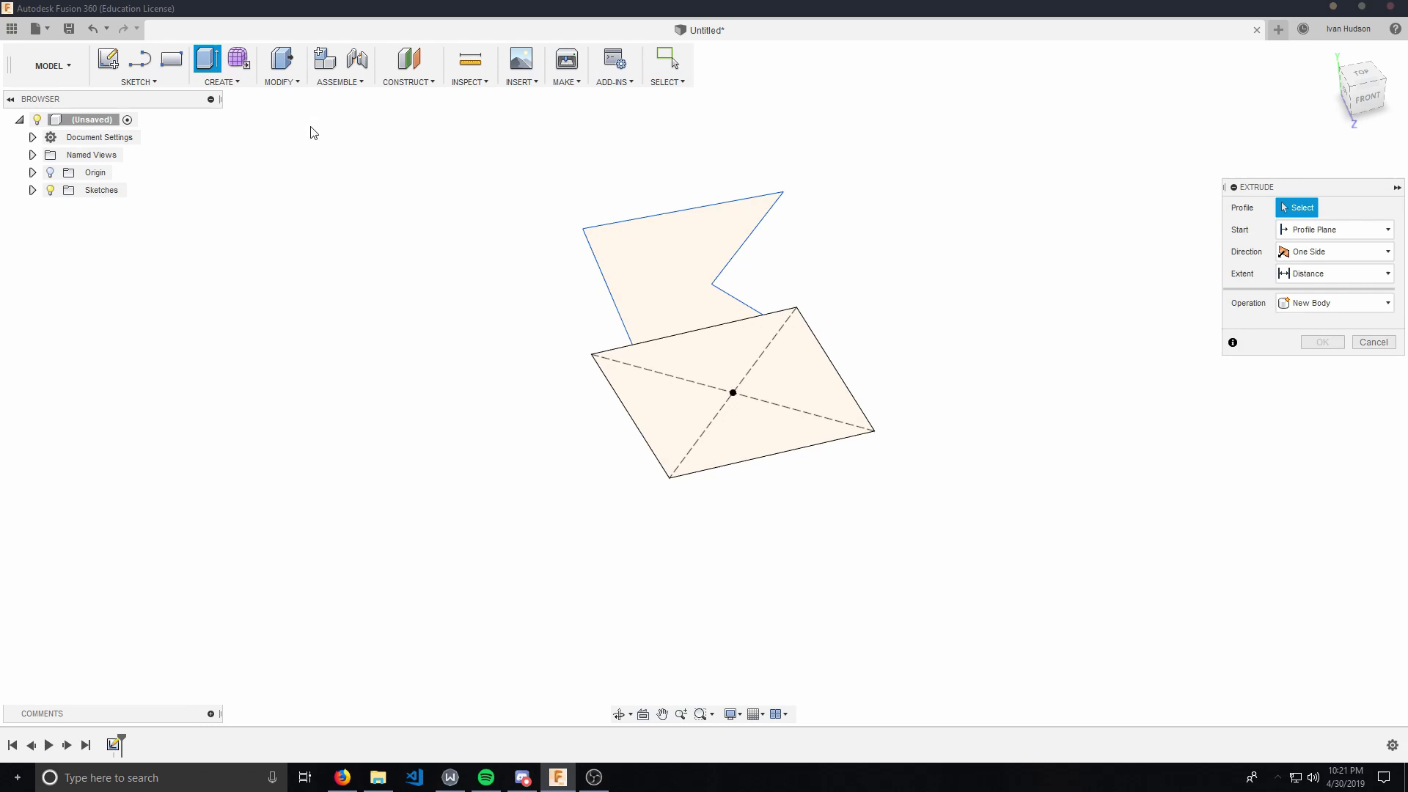
pyautogui.press('Escape')
pyautogui.press('e')
pyautogui.click(685, 311)
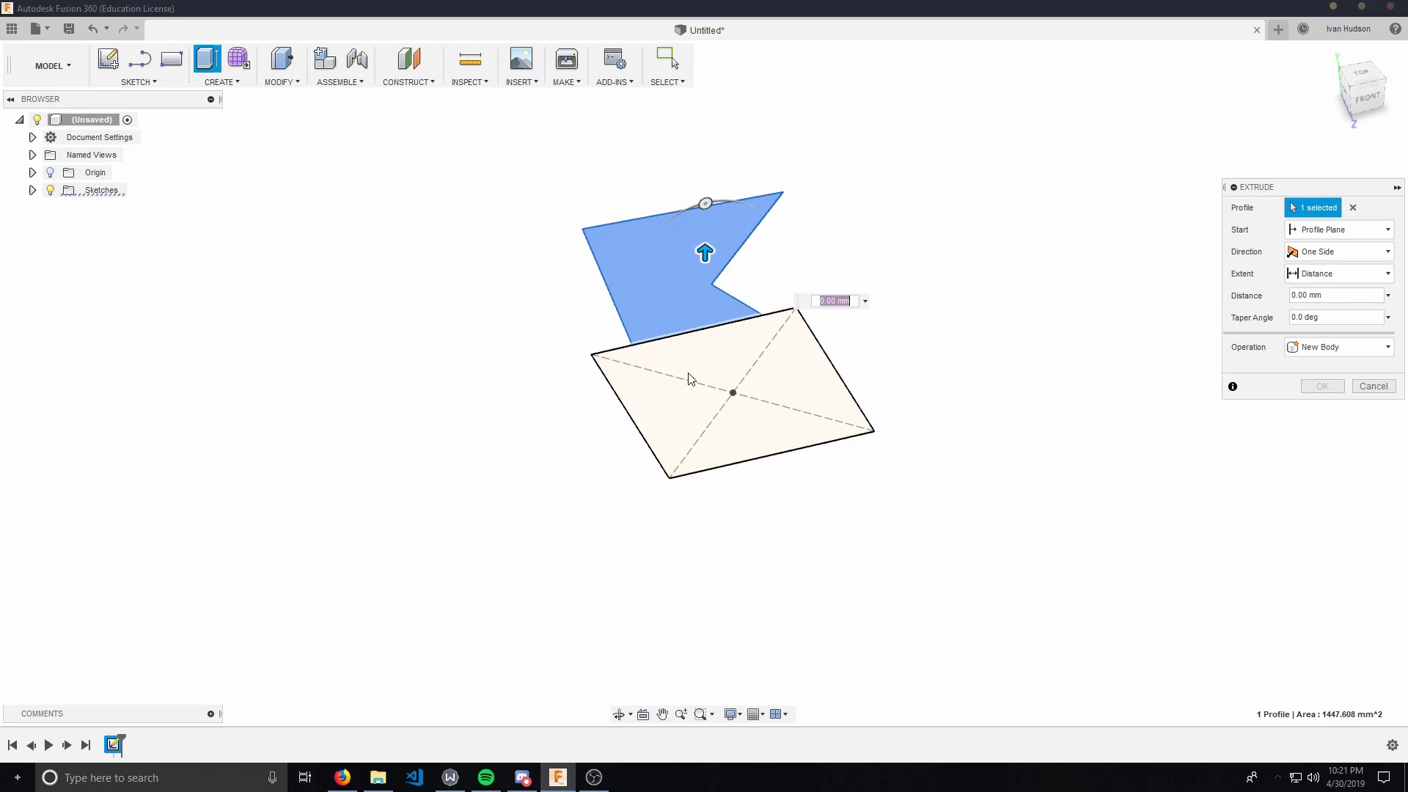
pyautogui.click(690, 379)
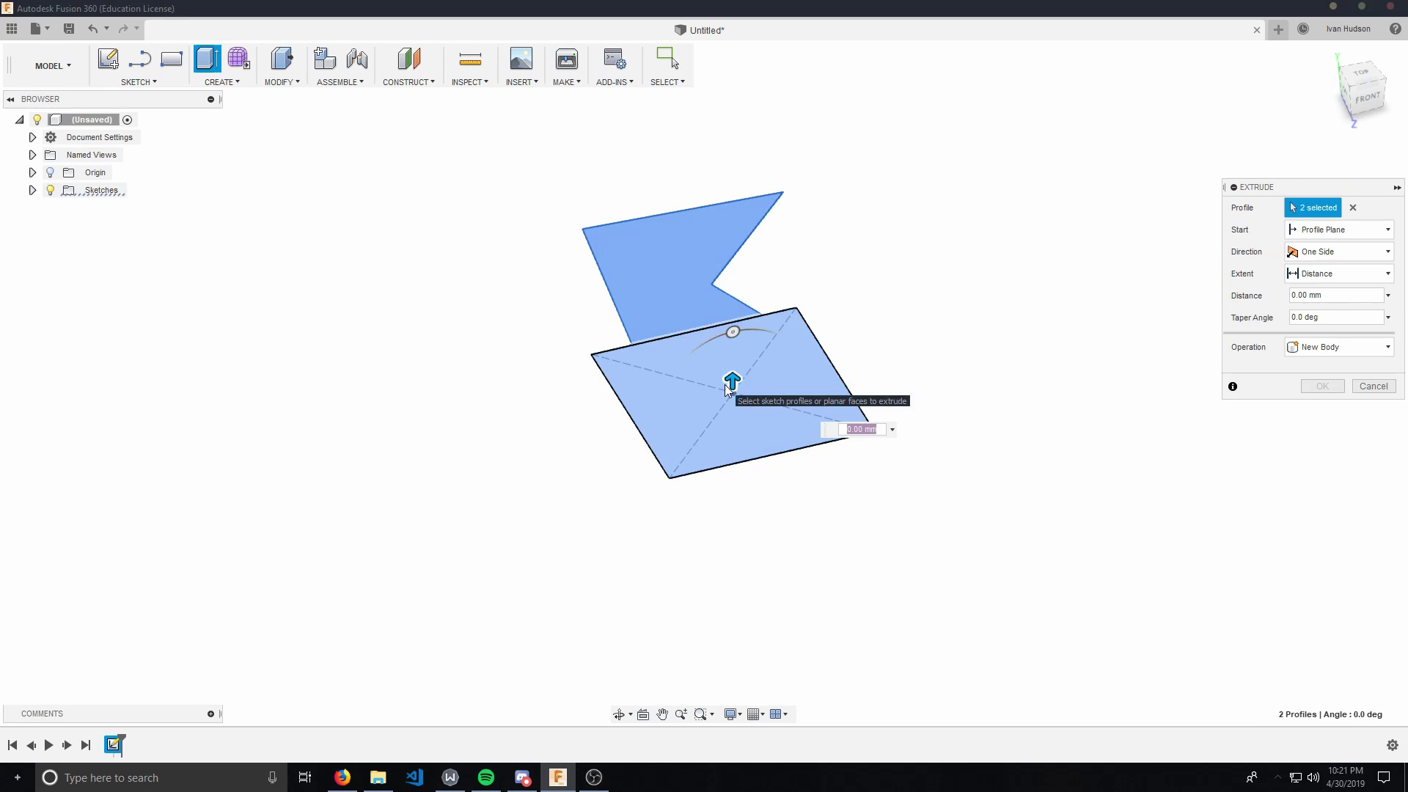
# Set the extrusion distance to 51.2 mm and create the solid body.
pyautogui.moveTo(732, 379); pyautogui.dragTo(732, 277)
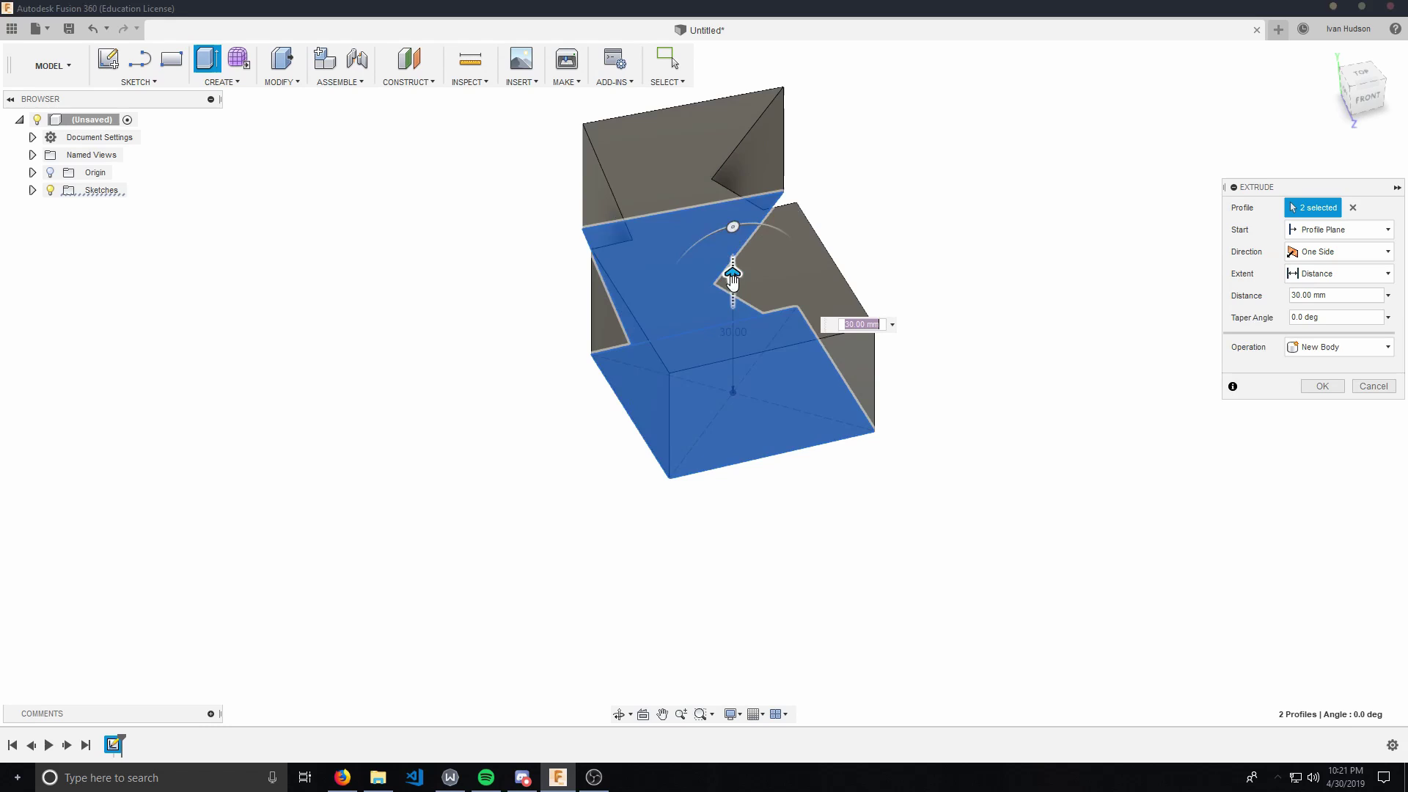
pyautogui.write('60')
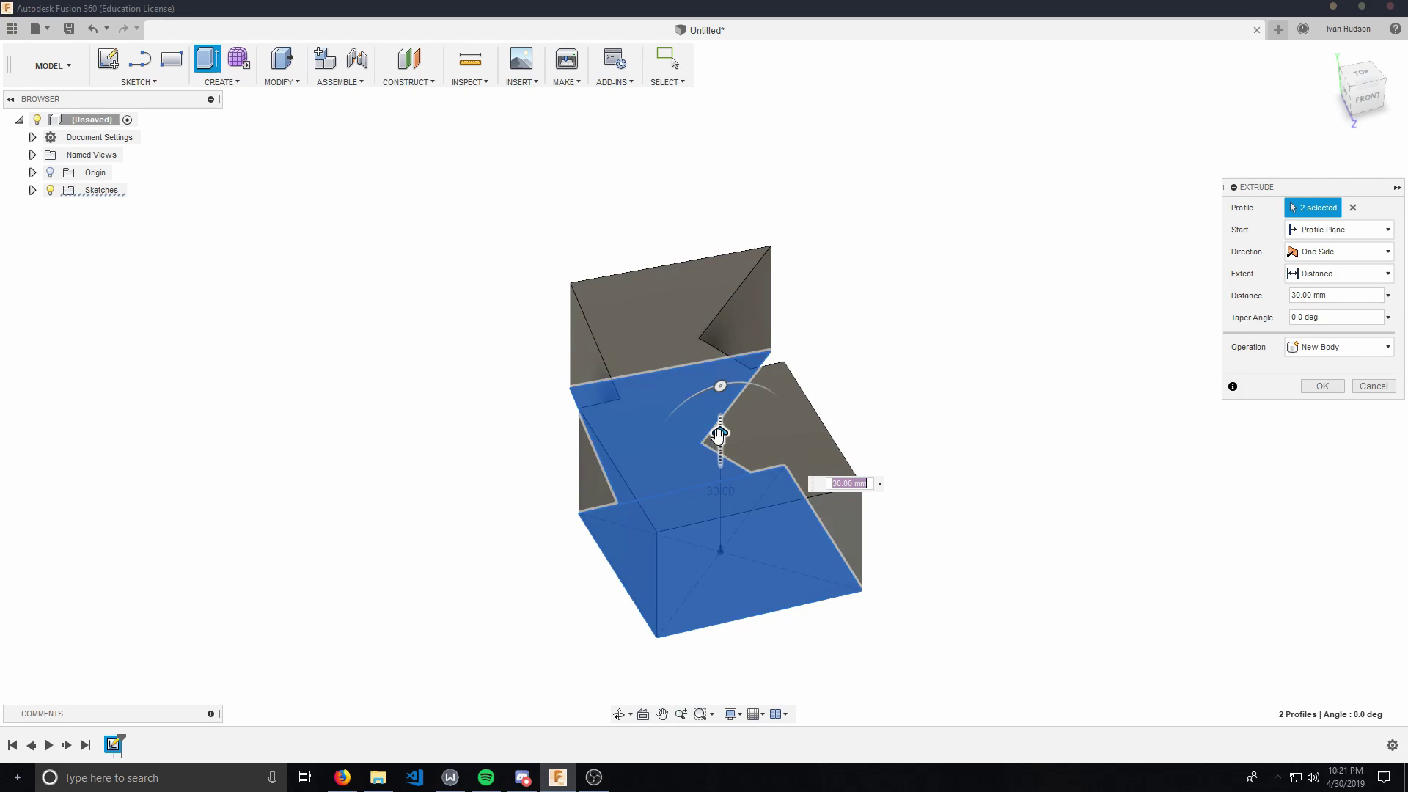
pyautogui.moveTo(733, 329); pyautogui.dragTo(722, 277)
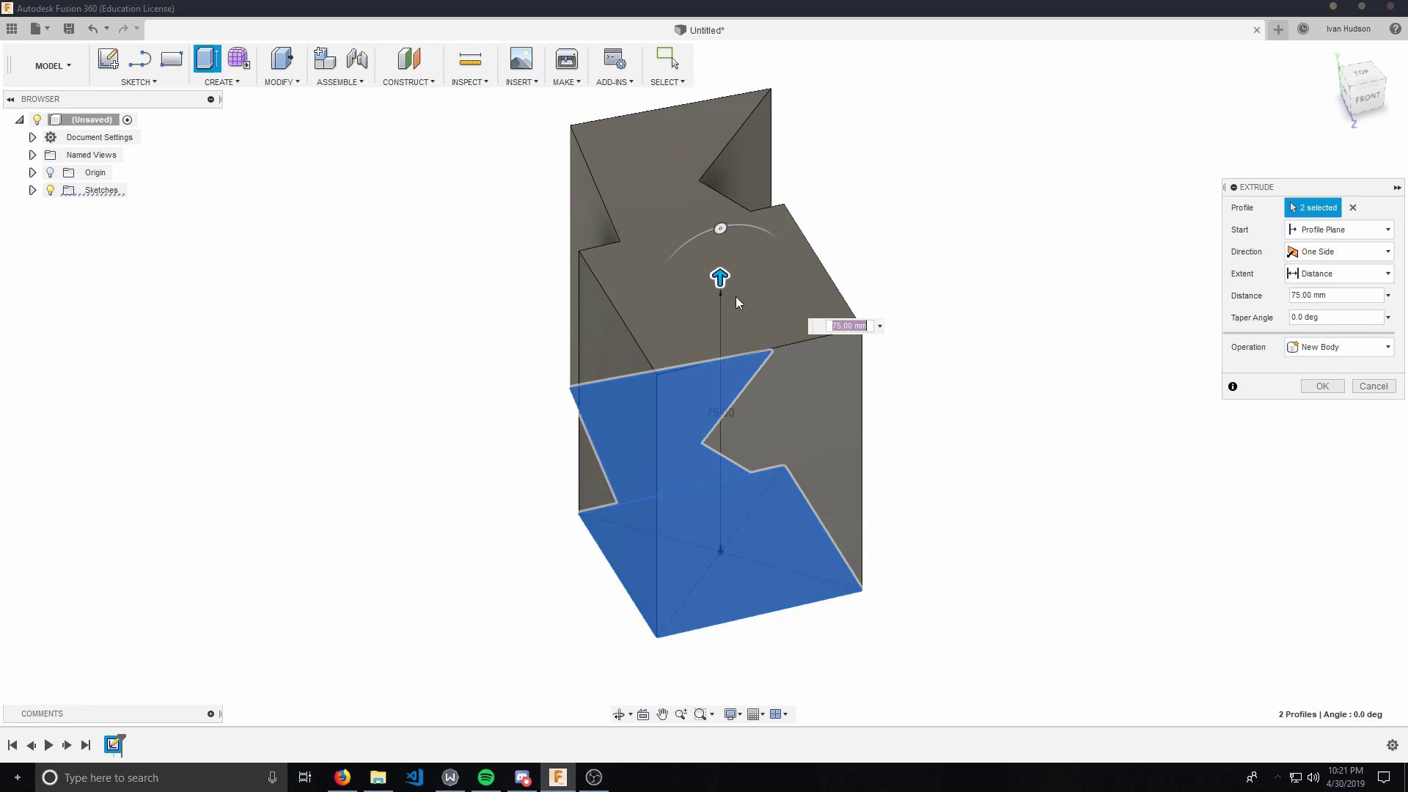
pyautogui.keyDown('shift'); pyautogui.moveTo(557, 362); pyautogui.dragTo(673, 308, button='middle'); pyautogui.keyUp('shift')
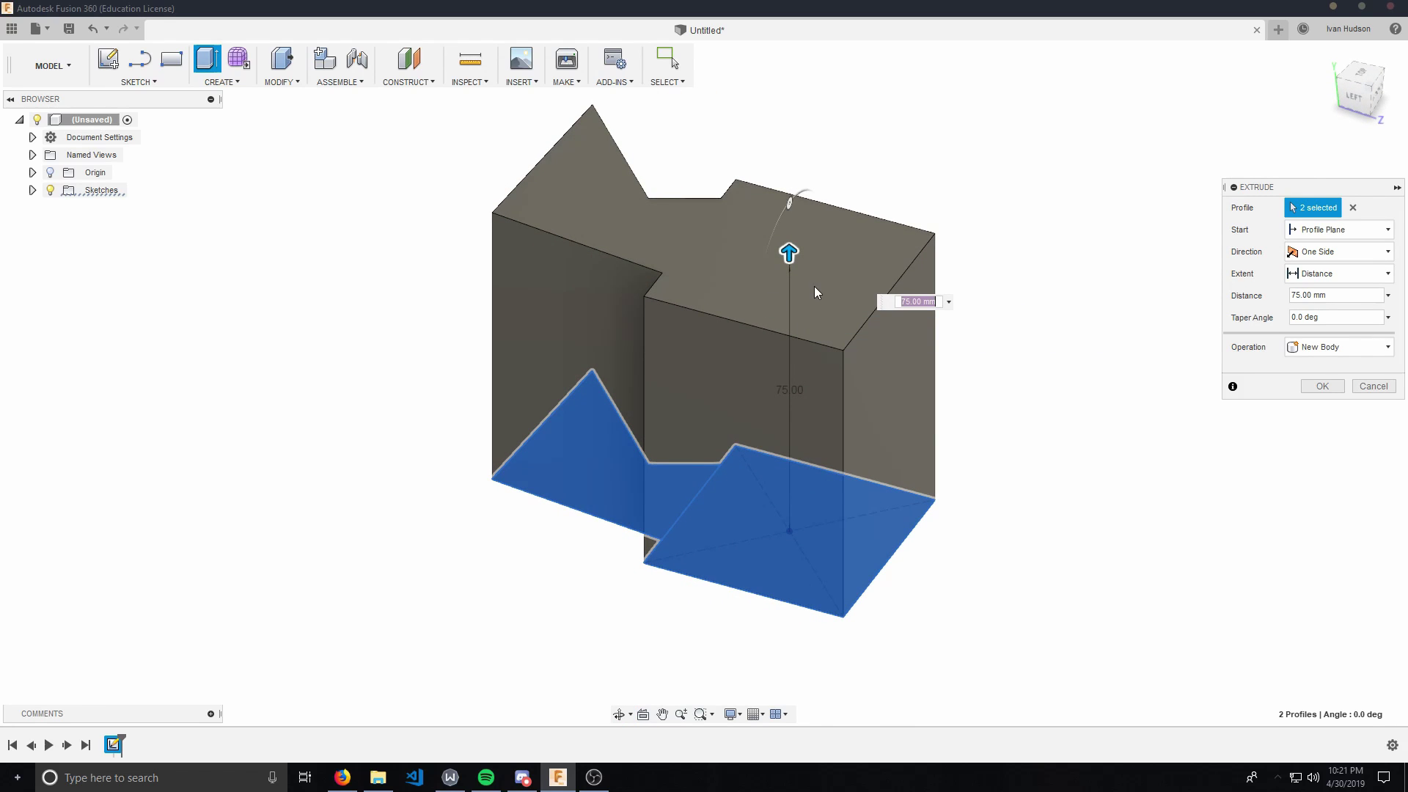
pyautogui.moveTo(790, 253); pyautogui.dragTo(766, 324)
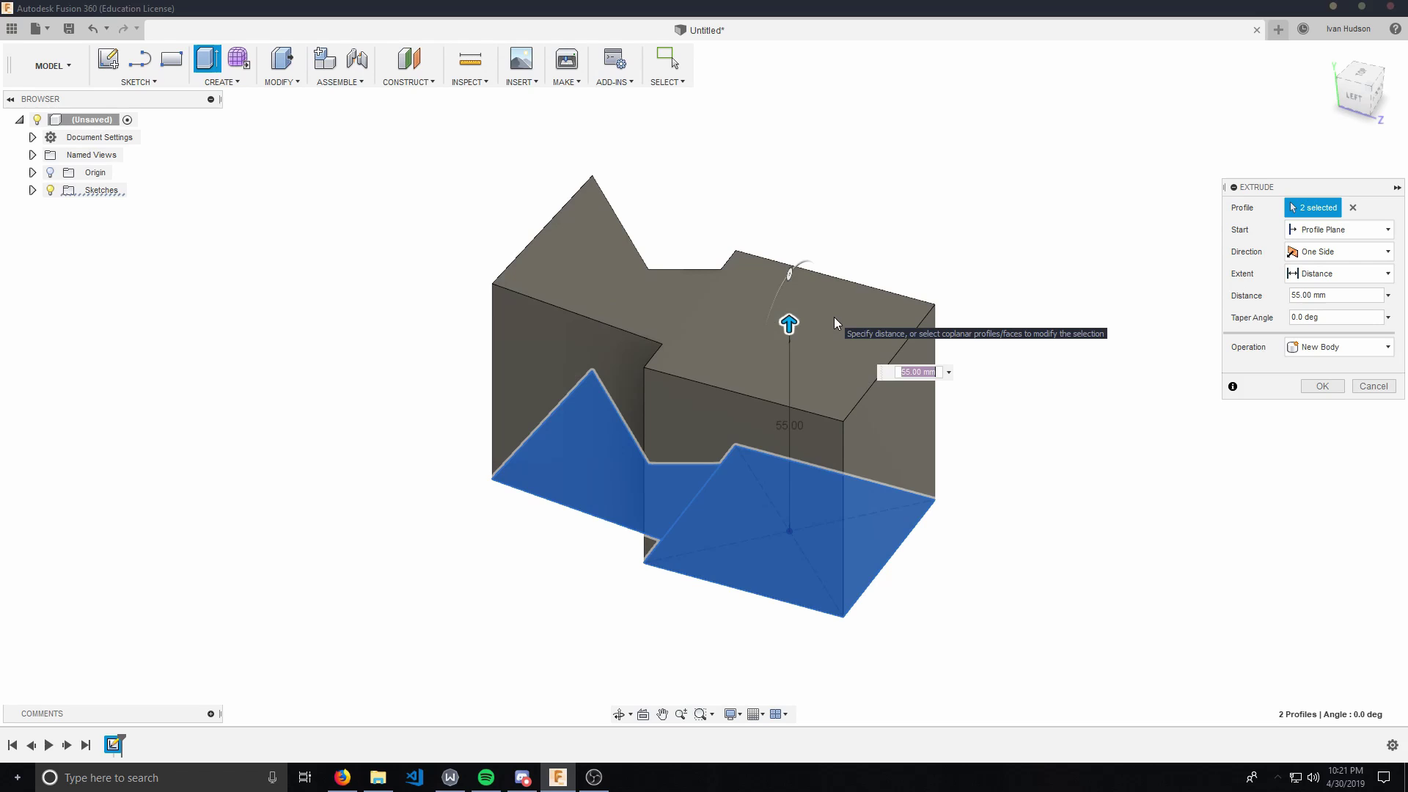
pyautogui.write('51.203')
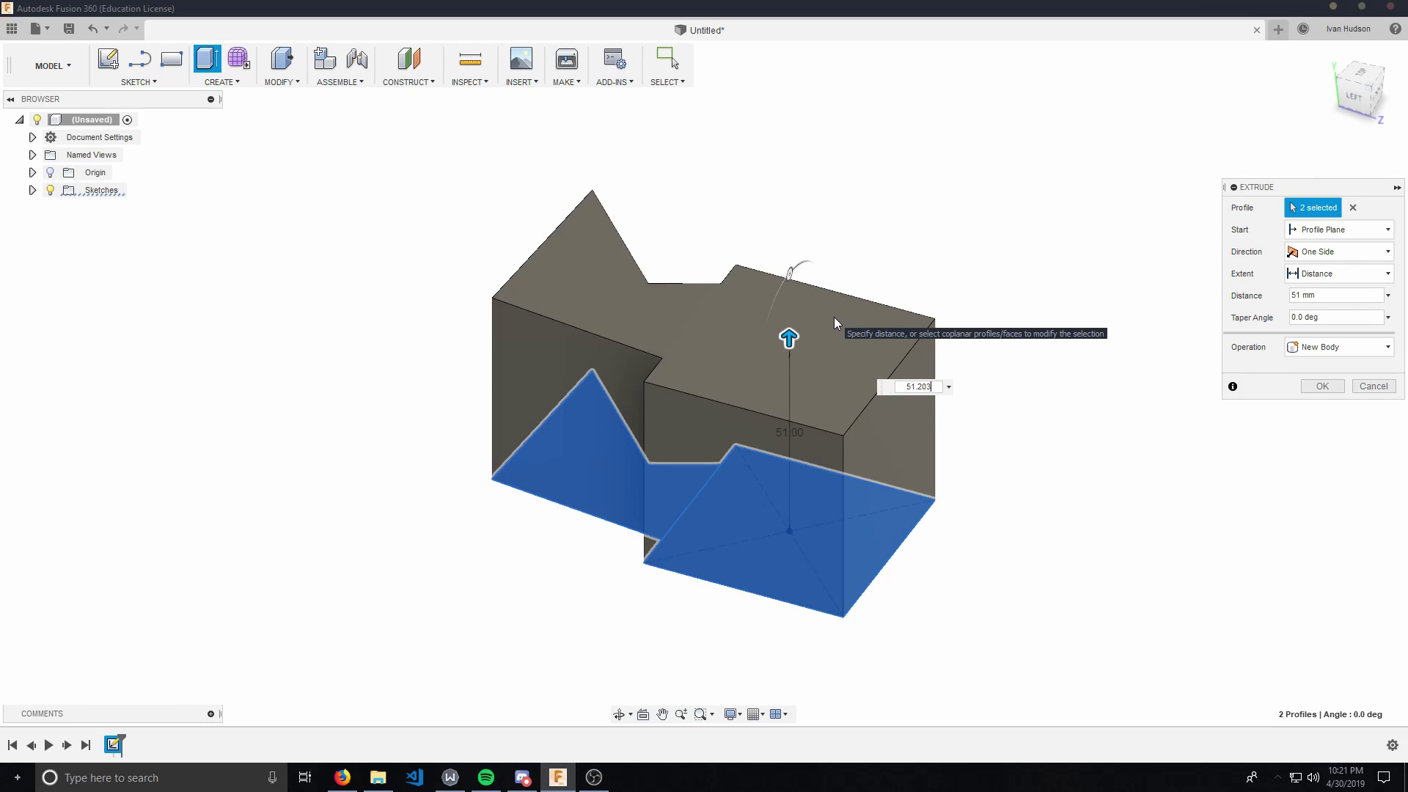
pyautogui.press('Return')
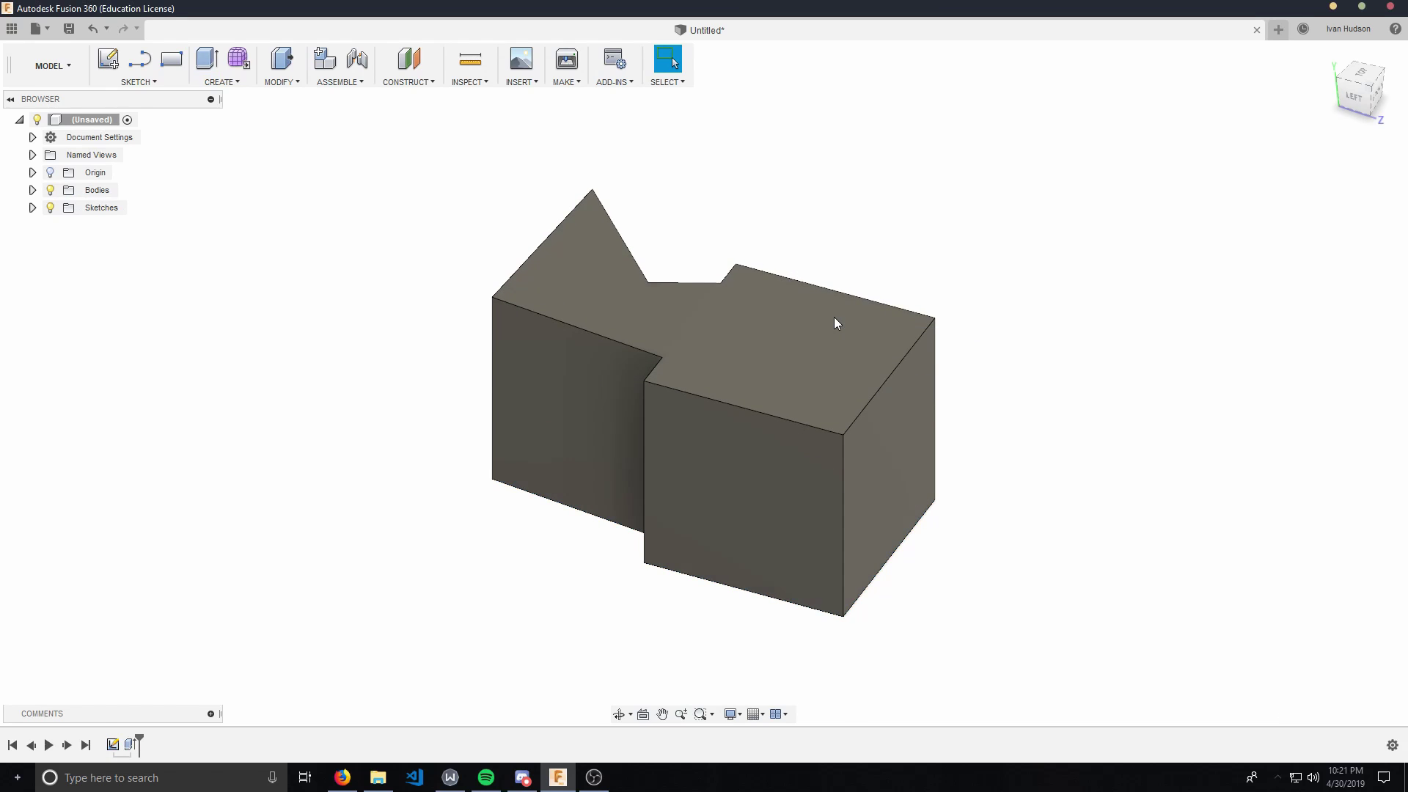
# Edit the extrusion distance and drop the triangle profile, leaving just the cube.
pyautogui.doubleClick(130, 744)
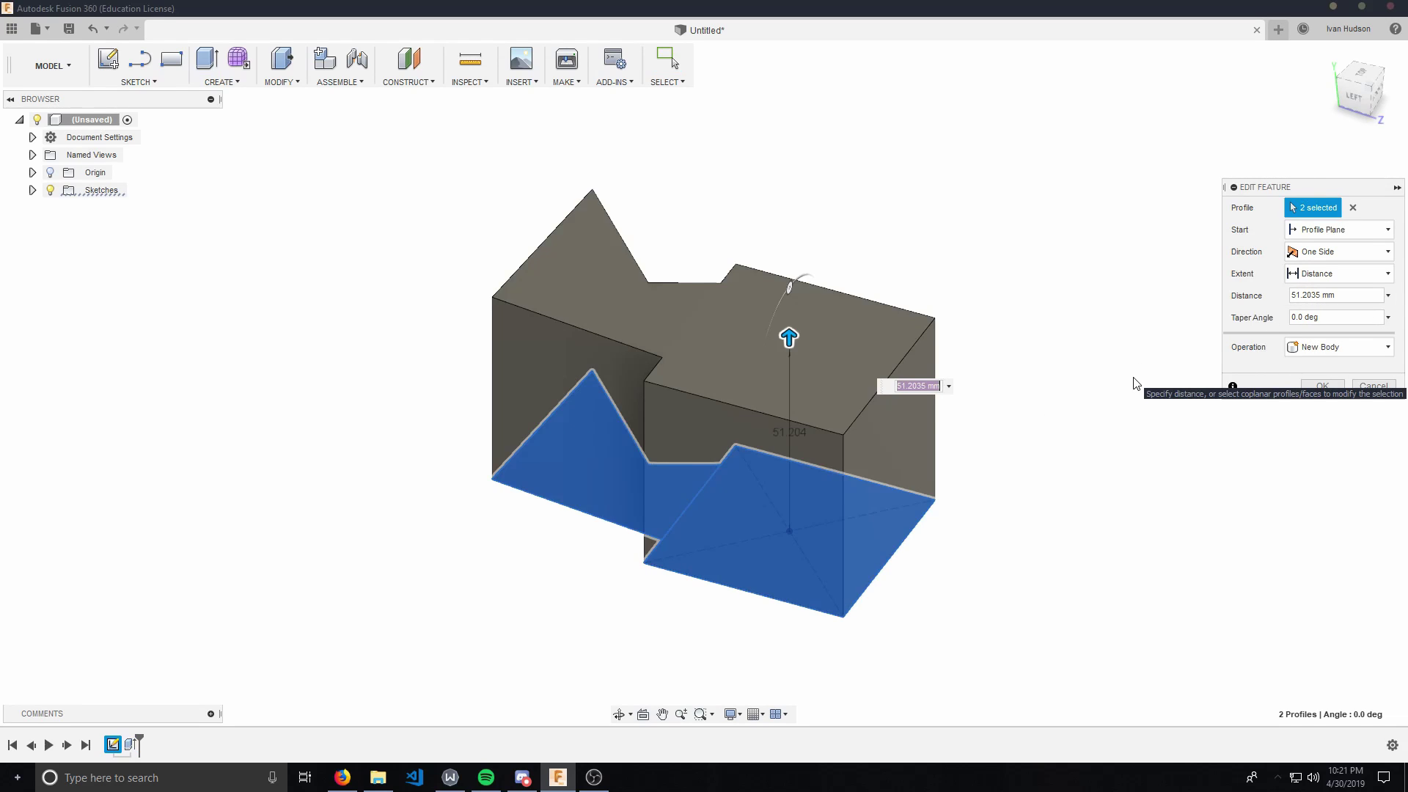
pyautogui.press('End')
pyautogui.press('BackSpace')
pyautogui.press('BackSpace')
pyautogui.press('BackSpace')
pyautogui.press('Return')
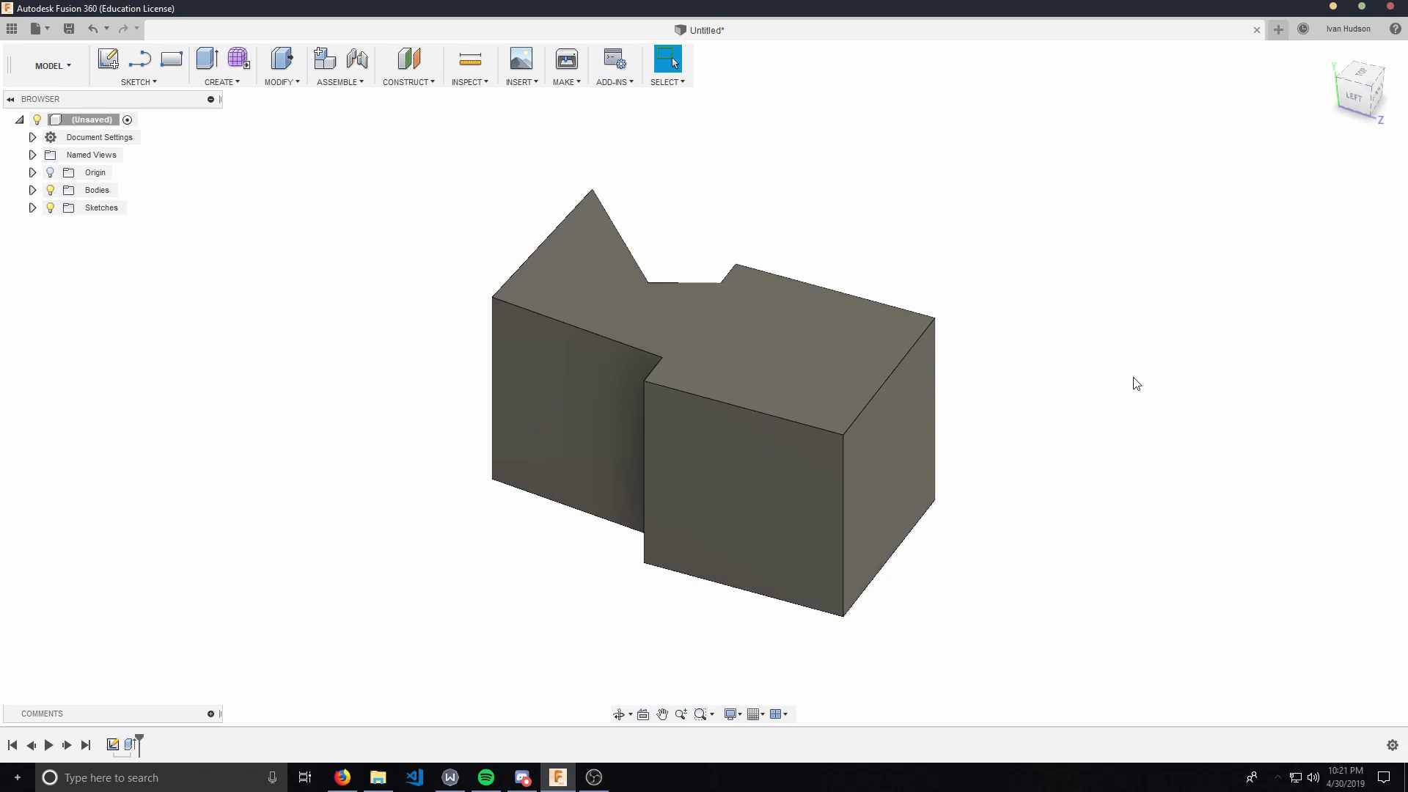
pyautogui.doubleClick(131, 746)
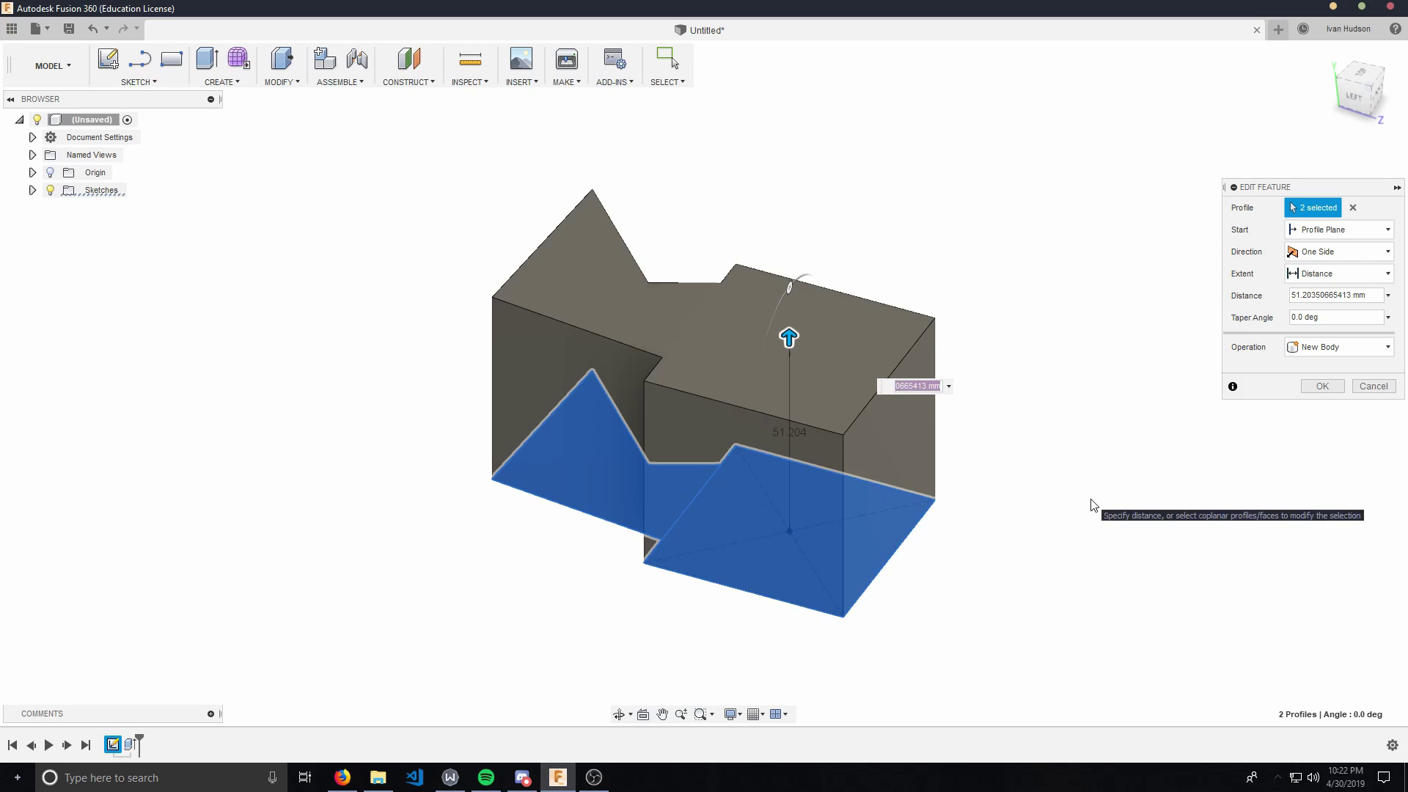
pyautogui.click(571, 478)
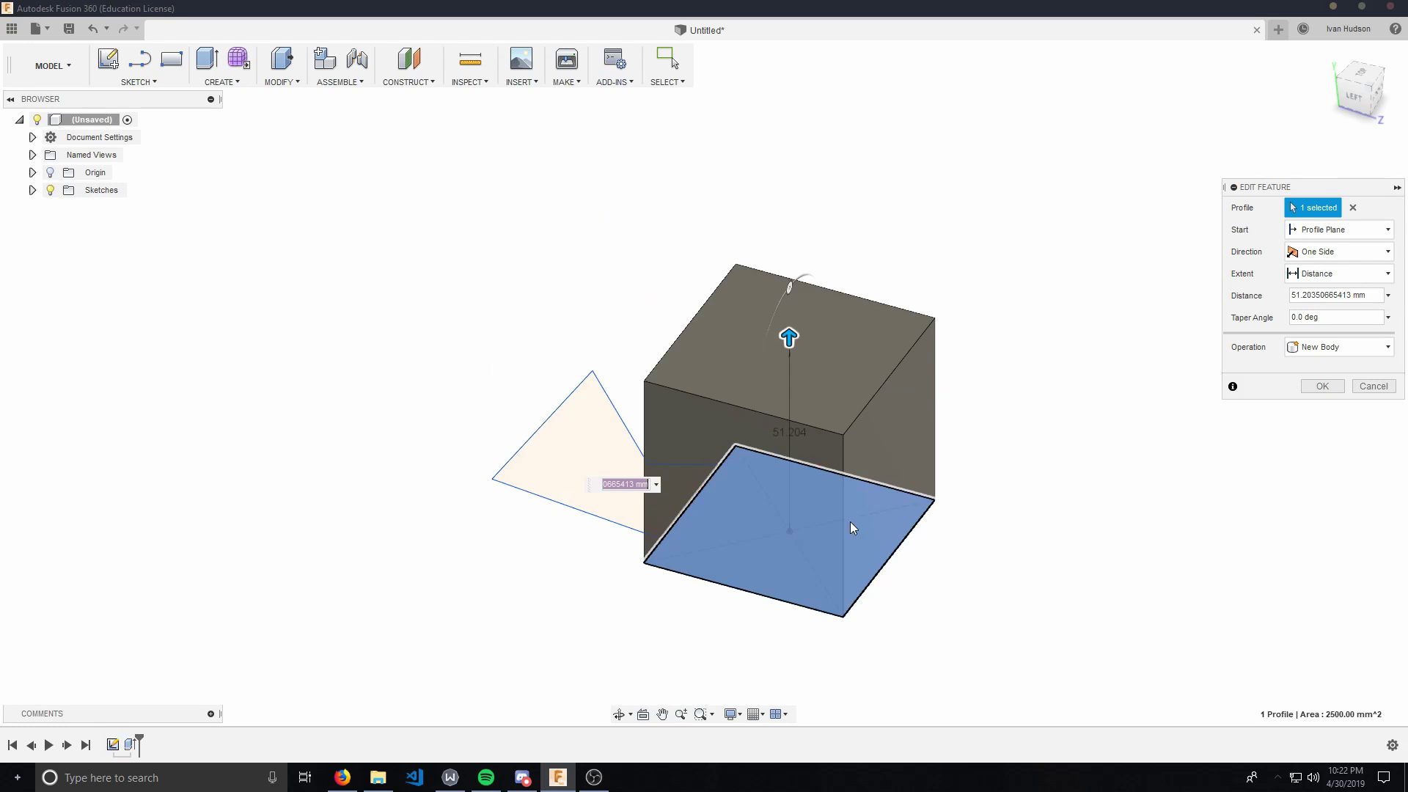
pyautogui.click(1312, 388)
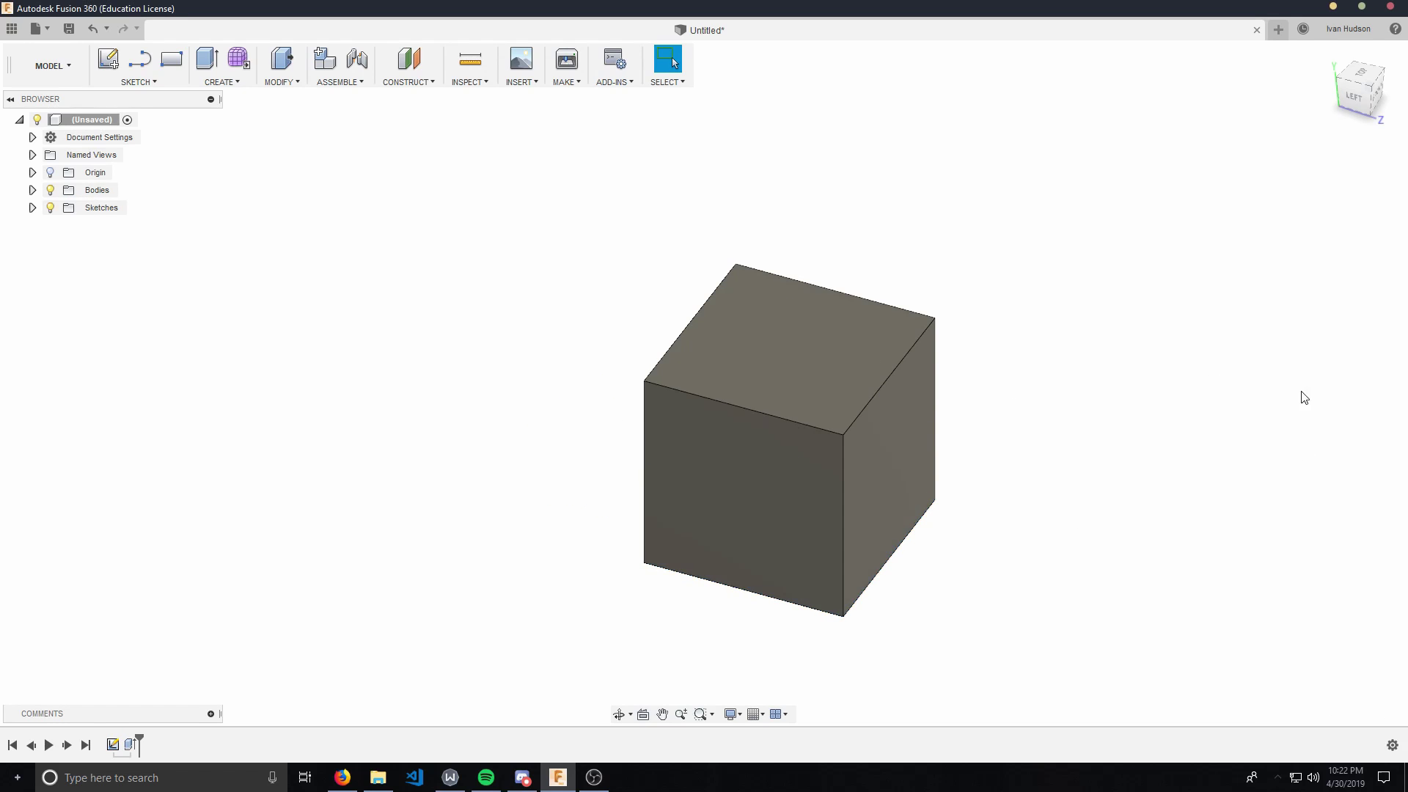
# Change the cube extrusion's distance to exactly 50 mm.
pyautogui.doubleClick(131, 745)
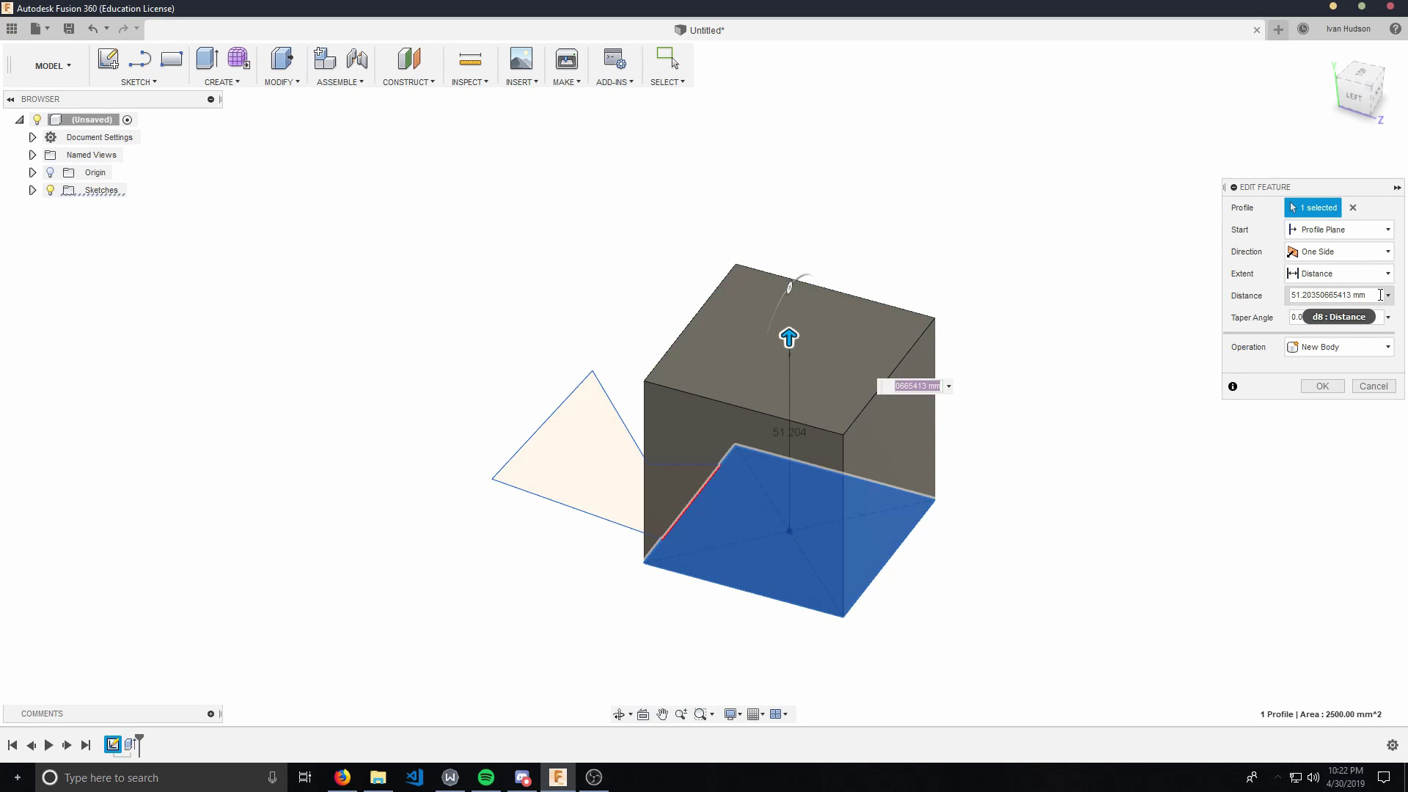
pyautogui.click(1327, 295)
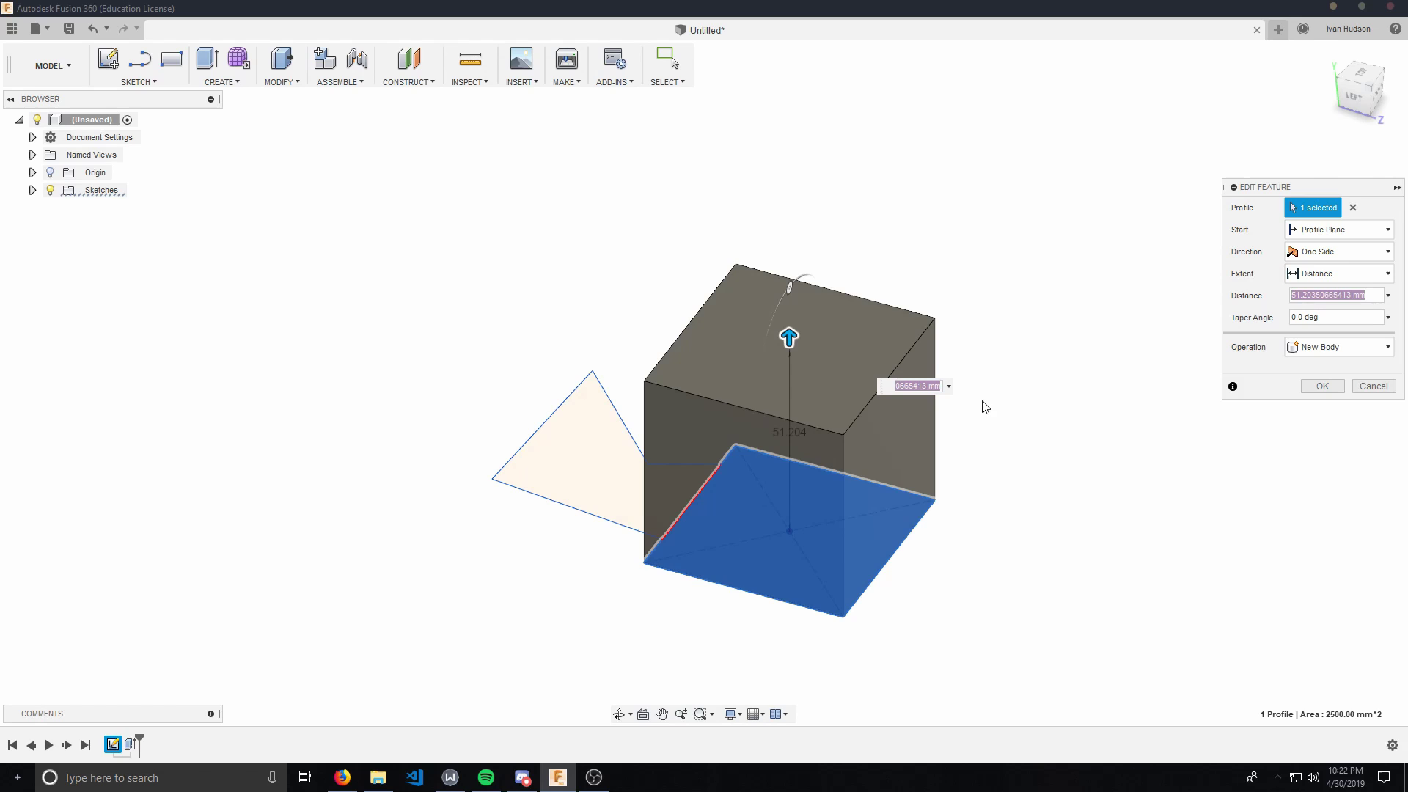
pyautogui.press('Return')
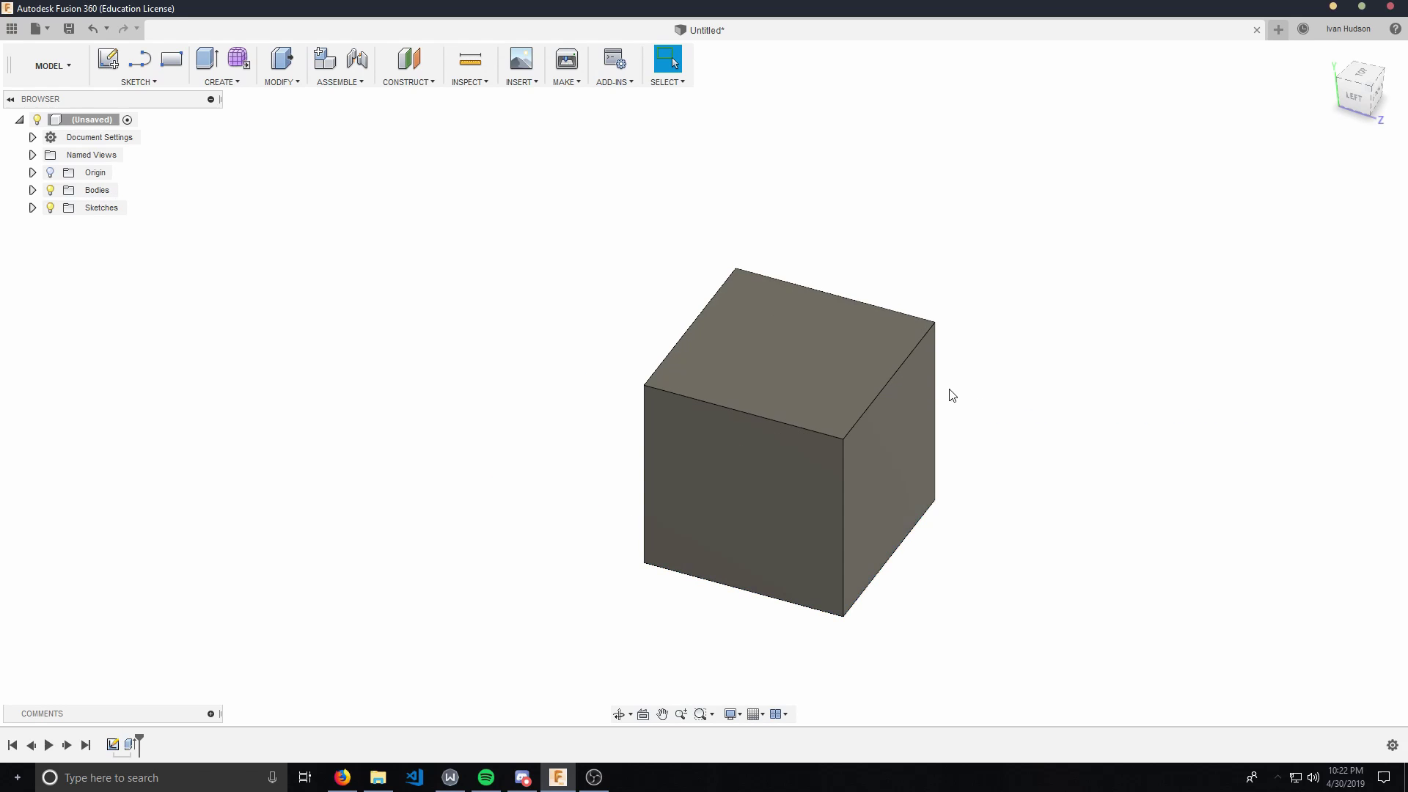
pyautogui.keyDown('shift'); pyautogui.moveTo(951, 394); pyautogui.dragTo(821, 437, button='middle'); pyautogui.keyUp('shift')
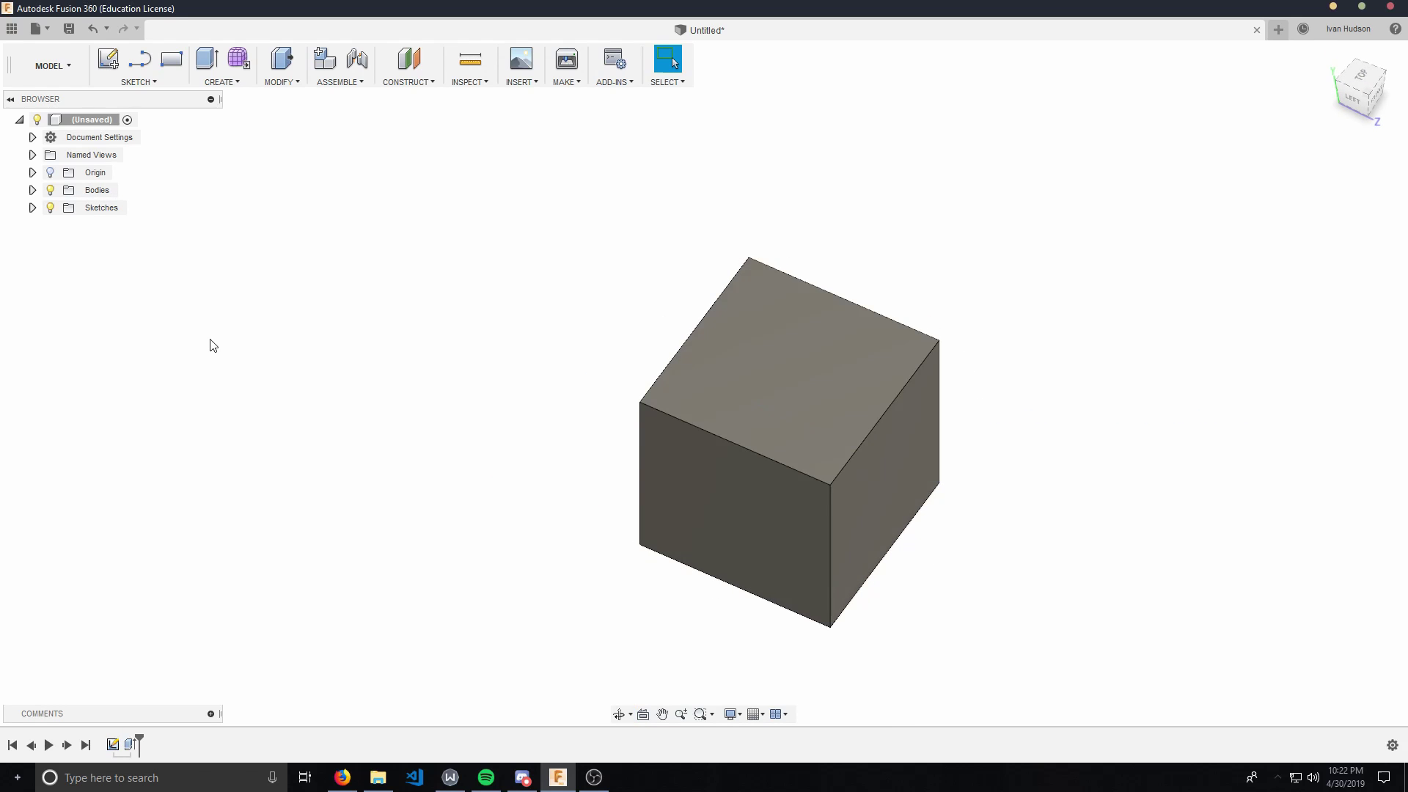
pyautogui.click(32, 209)
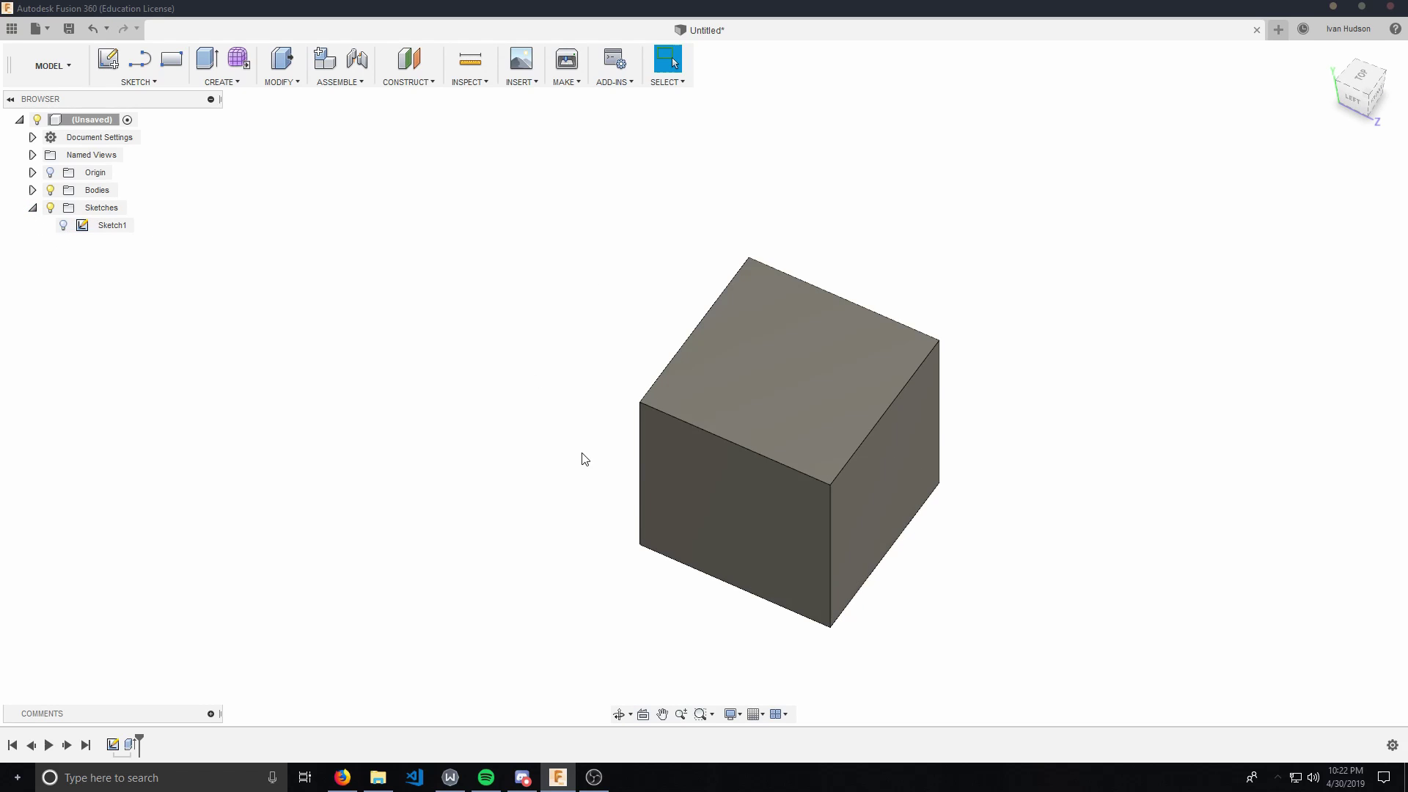
pyautogui.click(33, 208)
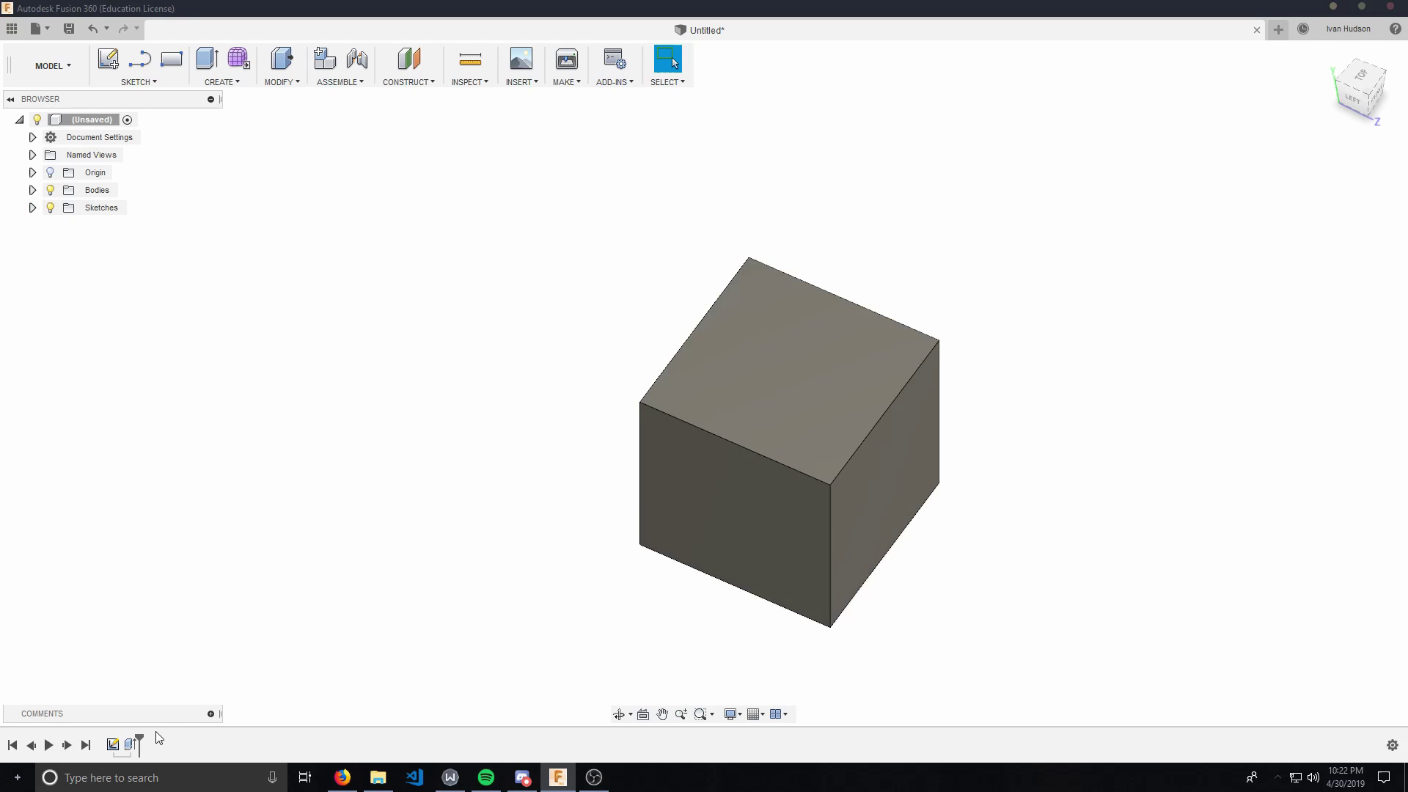
# Re-edit the extrusion, keeping only the square profile selected.
pyautogui.doubleClick(129, 745)
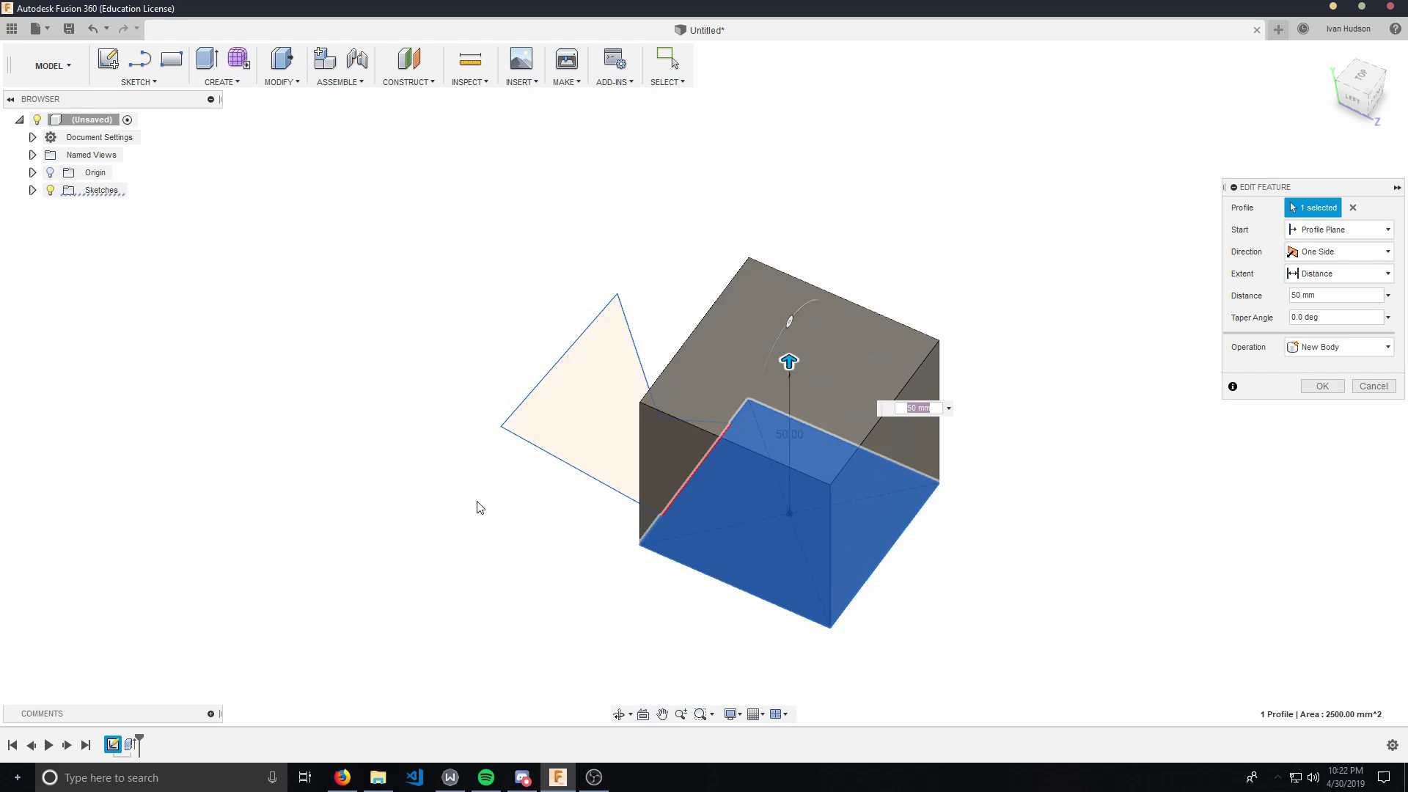
pyautogui.click(563, 433)
pyautogui.click(565, 427)
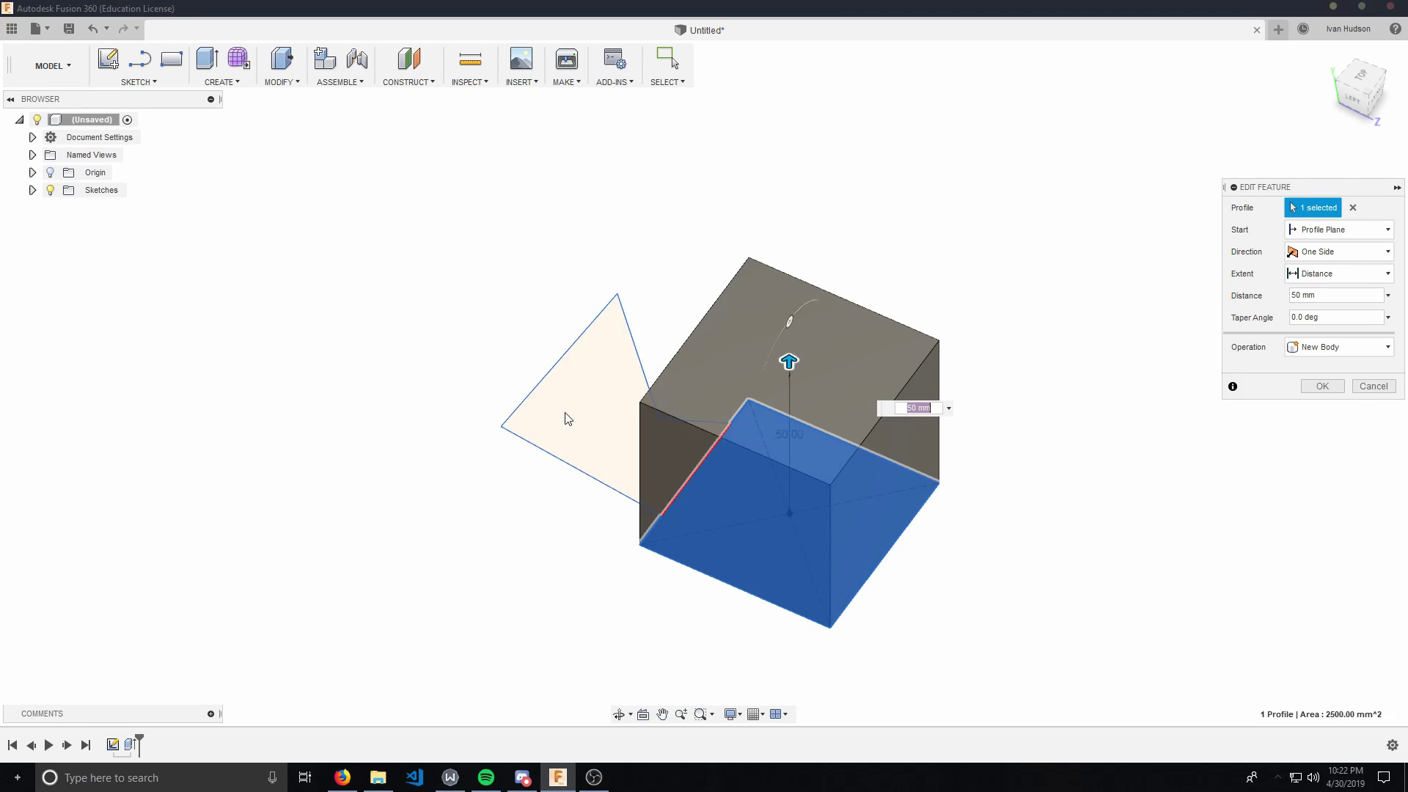
pyautogui.click(1322, 386)
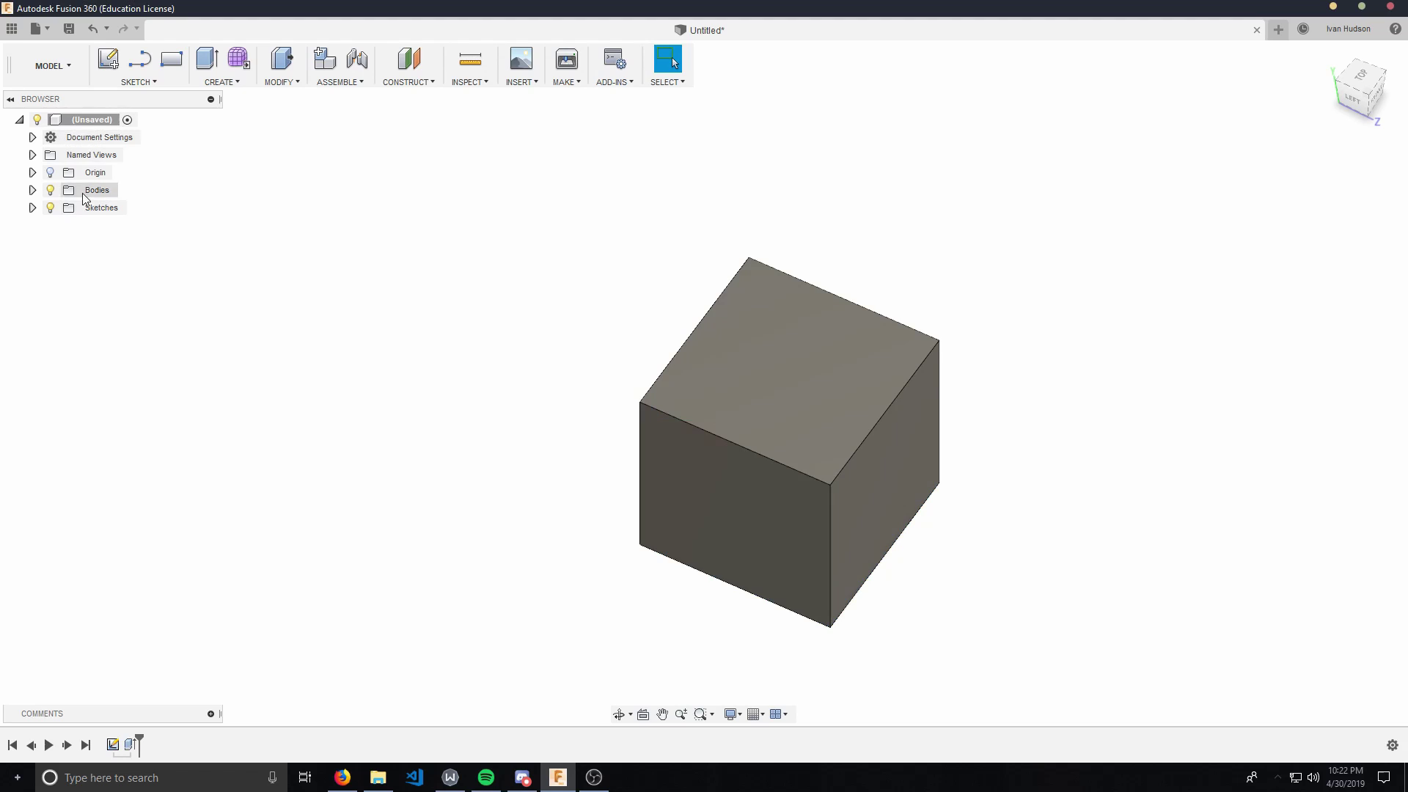
# Expand the Sketches folder and toggle Sketch1's visibility.
pyautogui.click(32, 209)
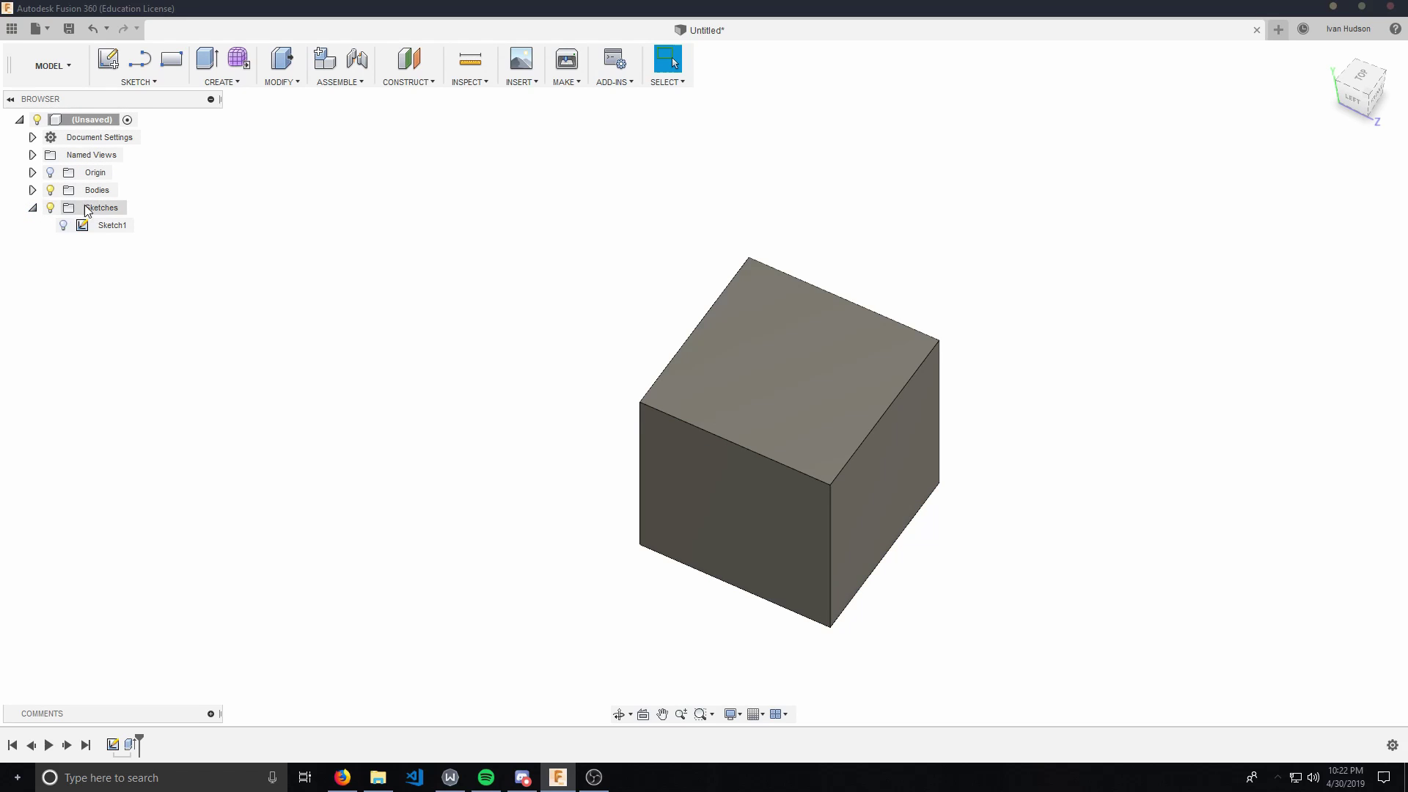
pyautogui.click(98, 224)
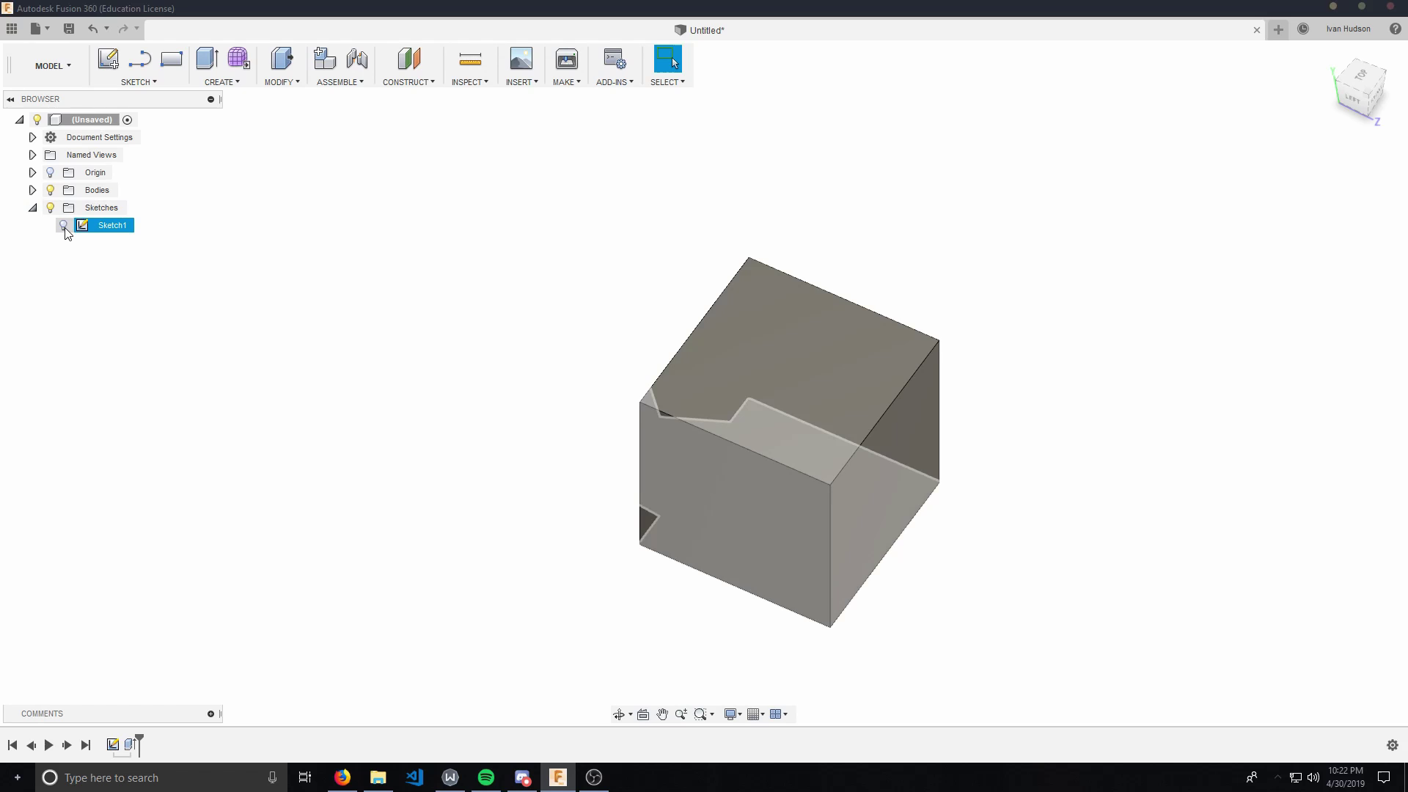
pyautogui.click(66, 229)
pyautogui.click(65, 229)
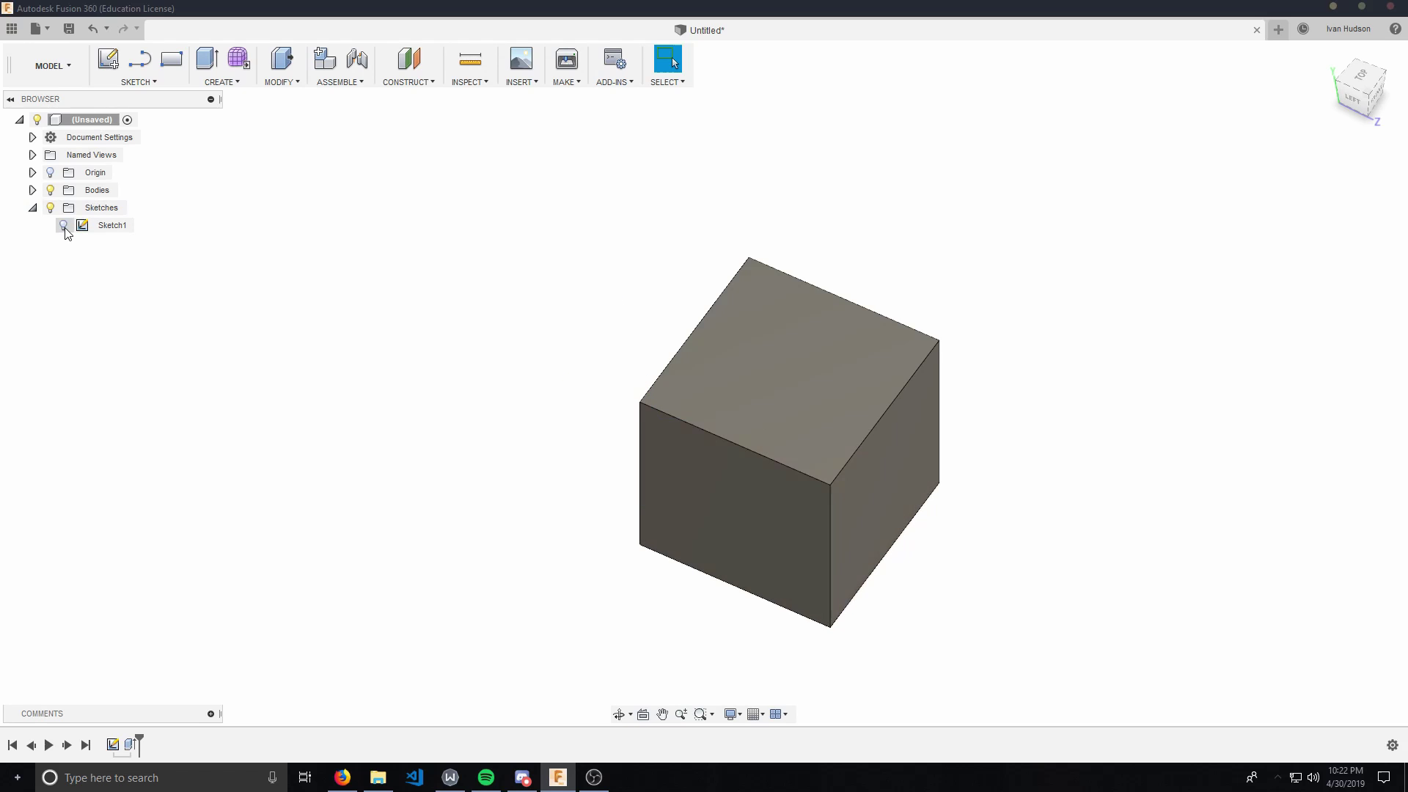
pyautogui.click(65, 227)
pyautogui.click(65, 228)
# Extrude the zigzag profile 40 mm, joined onto the cube.
pyautogui.press('e')
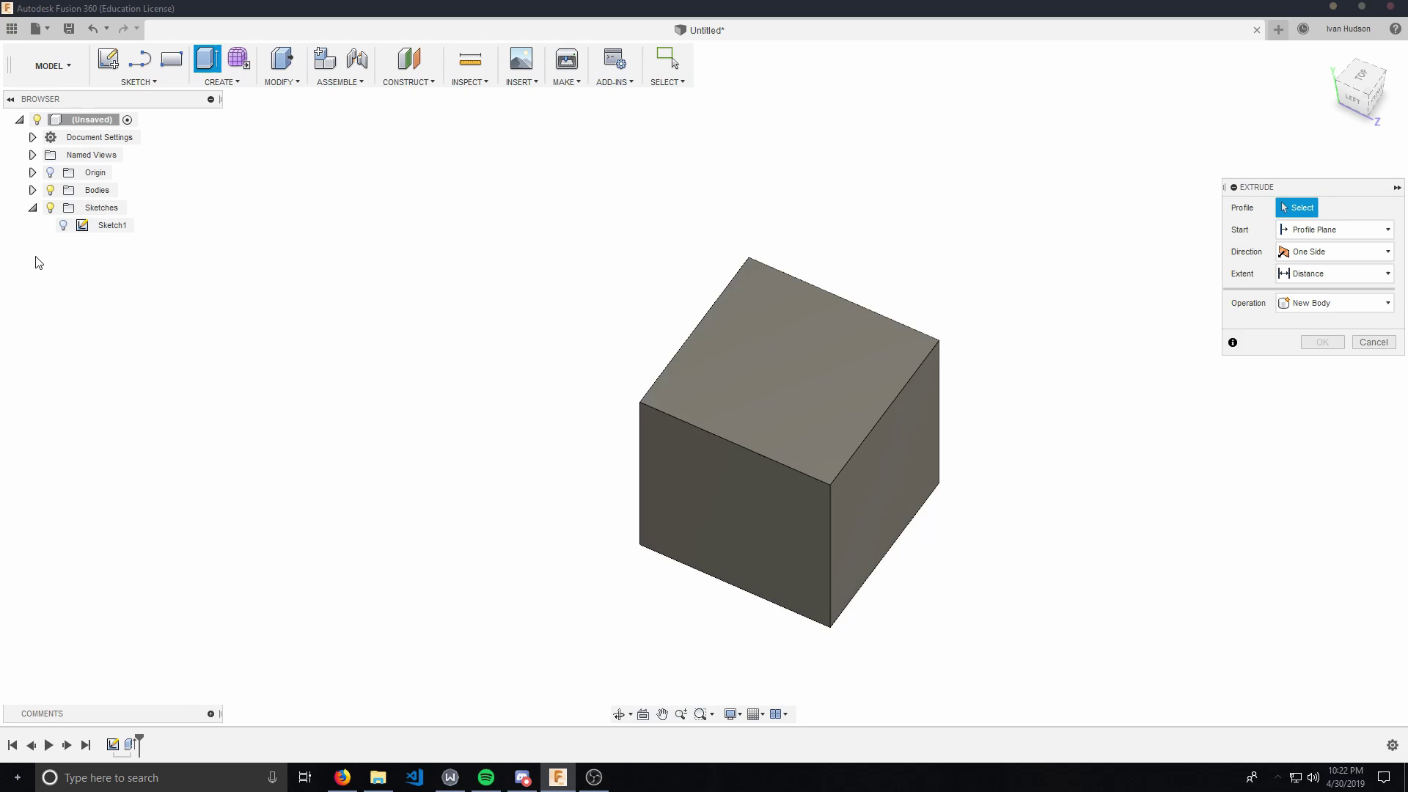
pyautogui.click(65, 227)
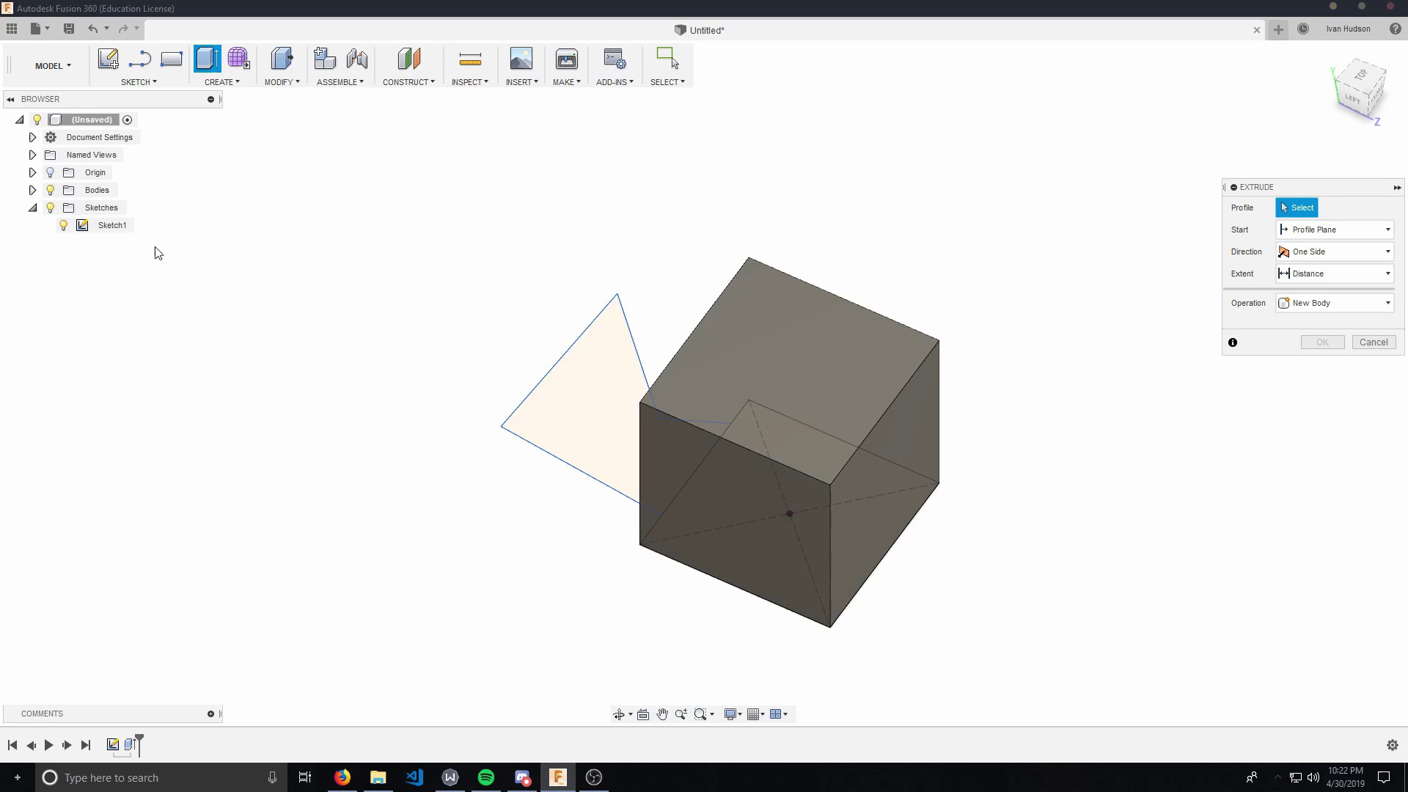
pyautogui.click(573, 370)
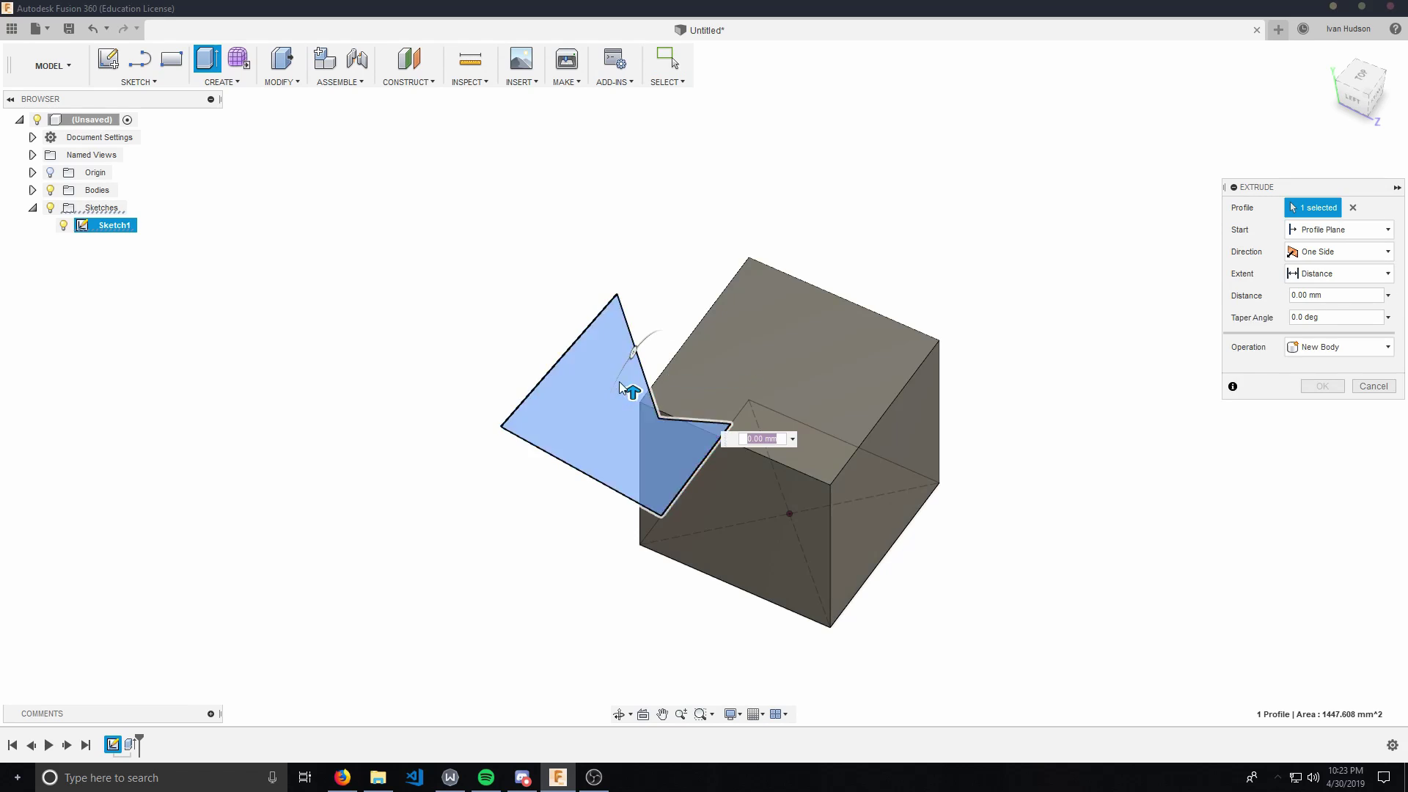
pyautogui.moveTo(619, 387); pyautogui.dragTo(655, 165)
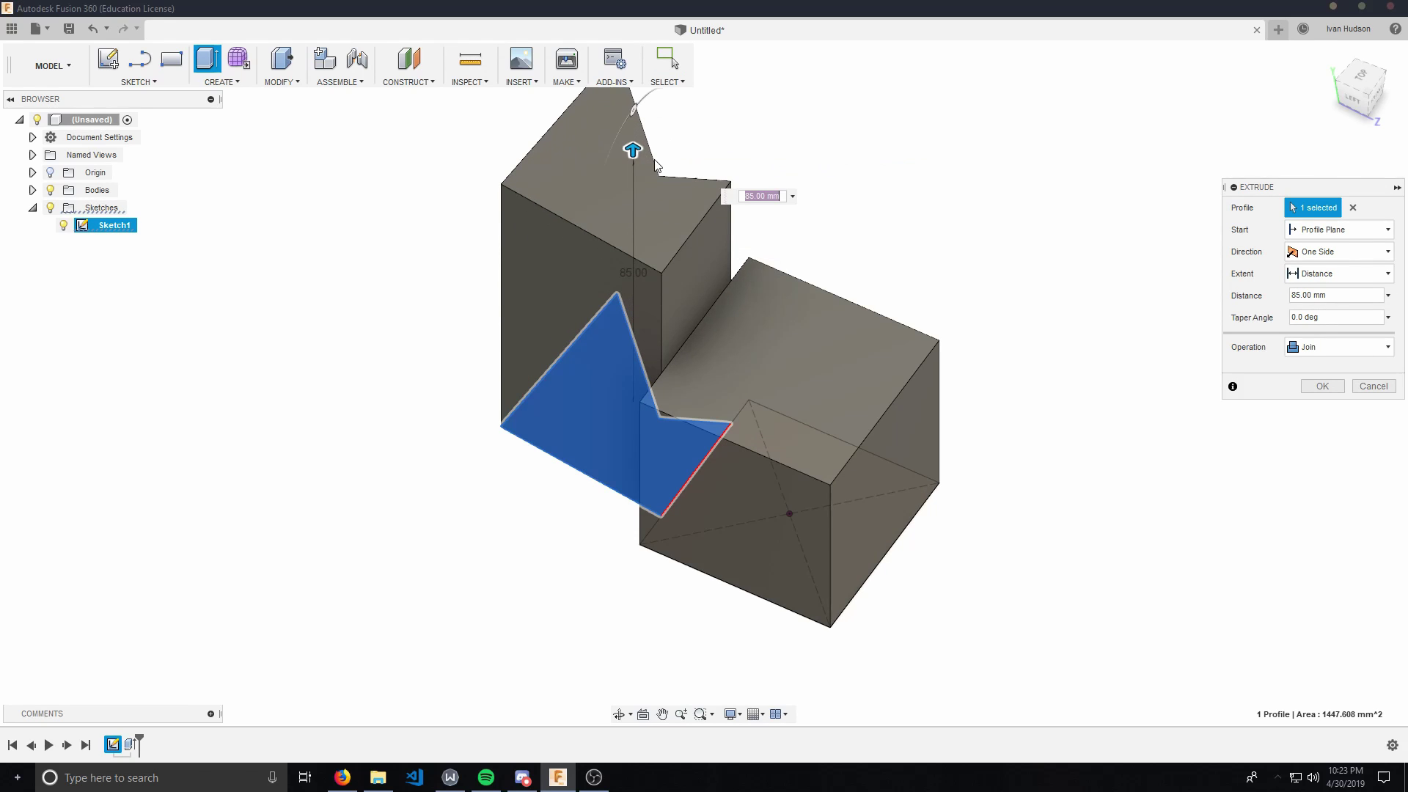
pyautogui.moveTo(630, 150); pyautogui.dragTo(645, 315, button='middle')
pyautogui.moveTo(647, 315); pyautogui.dragTo(646, 440)
pyautogui.keyDown('shift'); pyautogui.moveTo(645, 440); pyautogui.dragTo(713, 470, button='middle'); pyautogui.keyUp('shift')
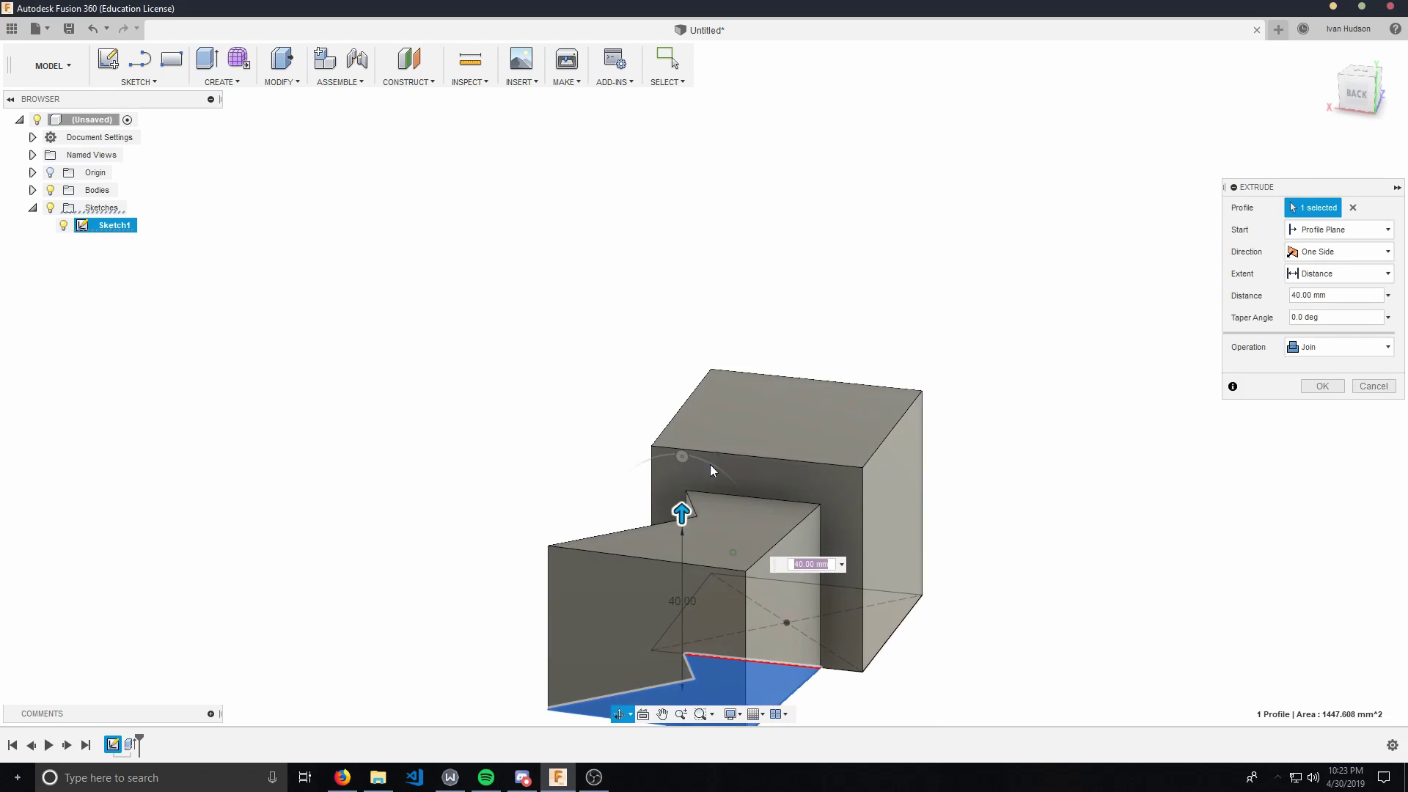
pyautogui.click(1322, 386)
pyautogui.keyDown('shift'); pyautogui.moveTo(1188, 400); pyautogui.dragTo(1110, 263, button='middle'); pyautogui.keyUp('shift')
pyautogui.keyDown('shift'); pyautogui.moveTo(768, 477); pyautogui.dragTo(814, 569, button='middle'); pyautogui.keyUp('shift')
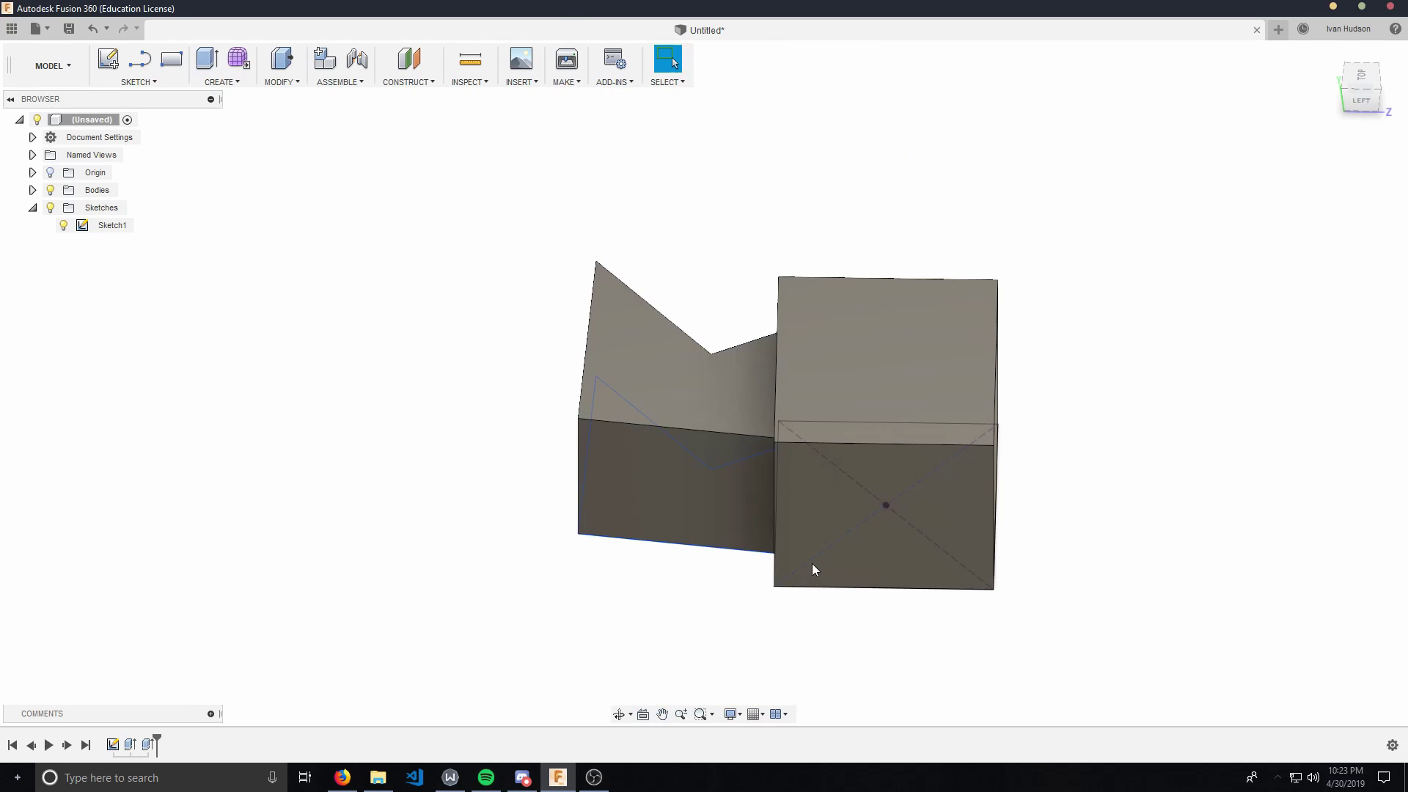
# Hide Sketch1, collapse the Sketches folder, and orbit to view the joined cube and zigzag body.
pyautogui.click(64, 227)
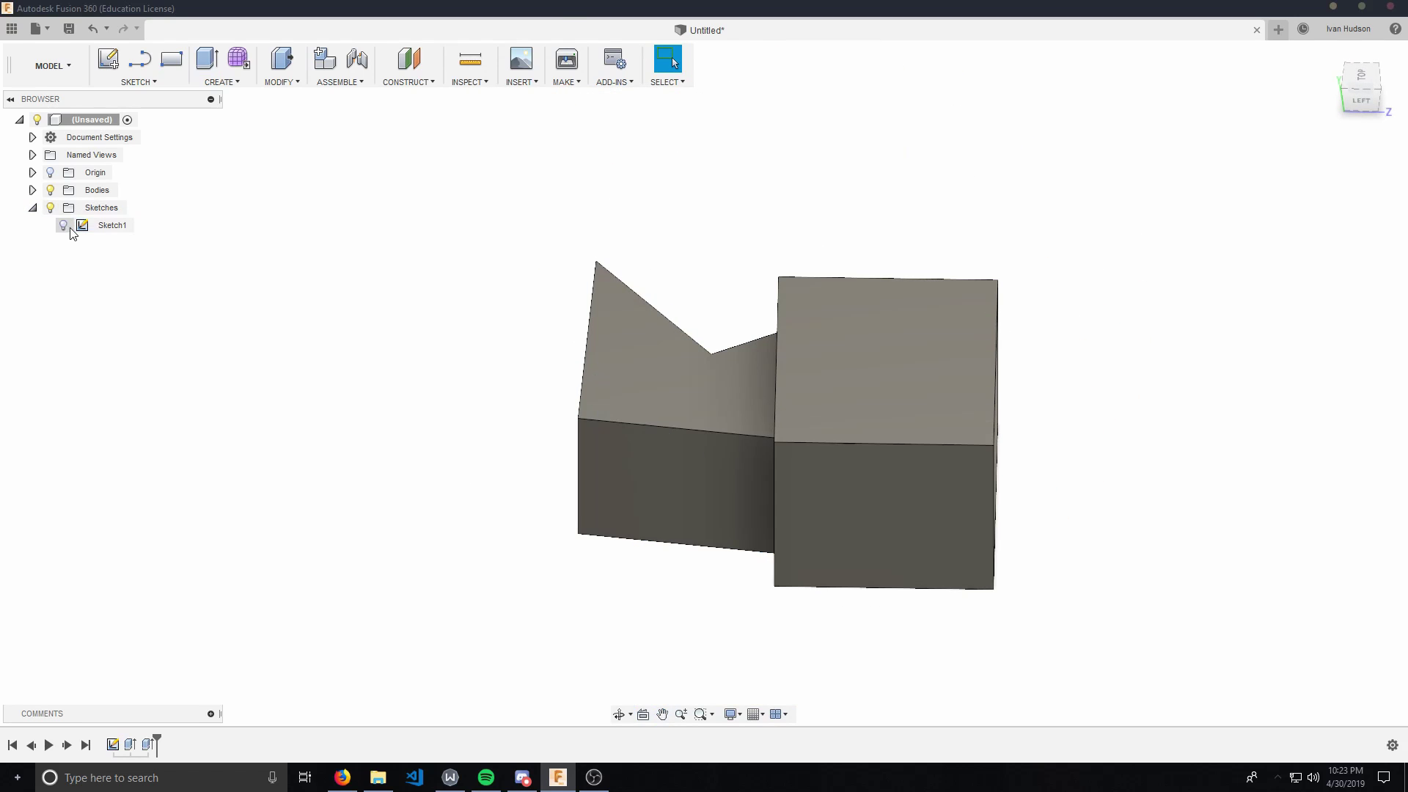
pyautogui.click(32, 208)
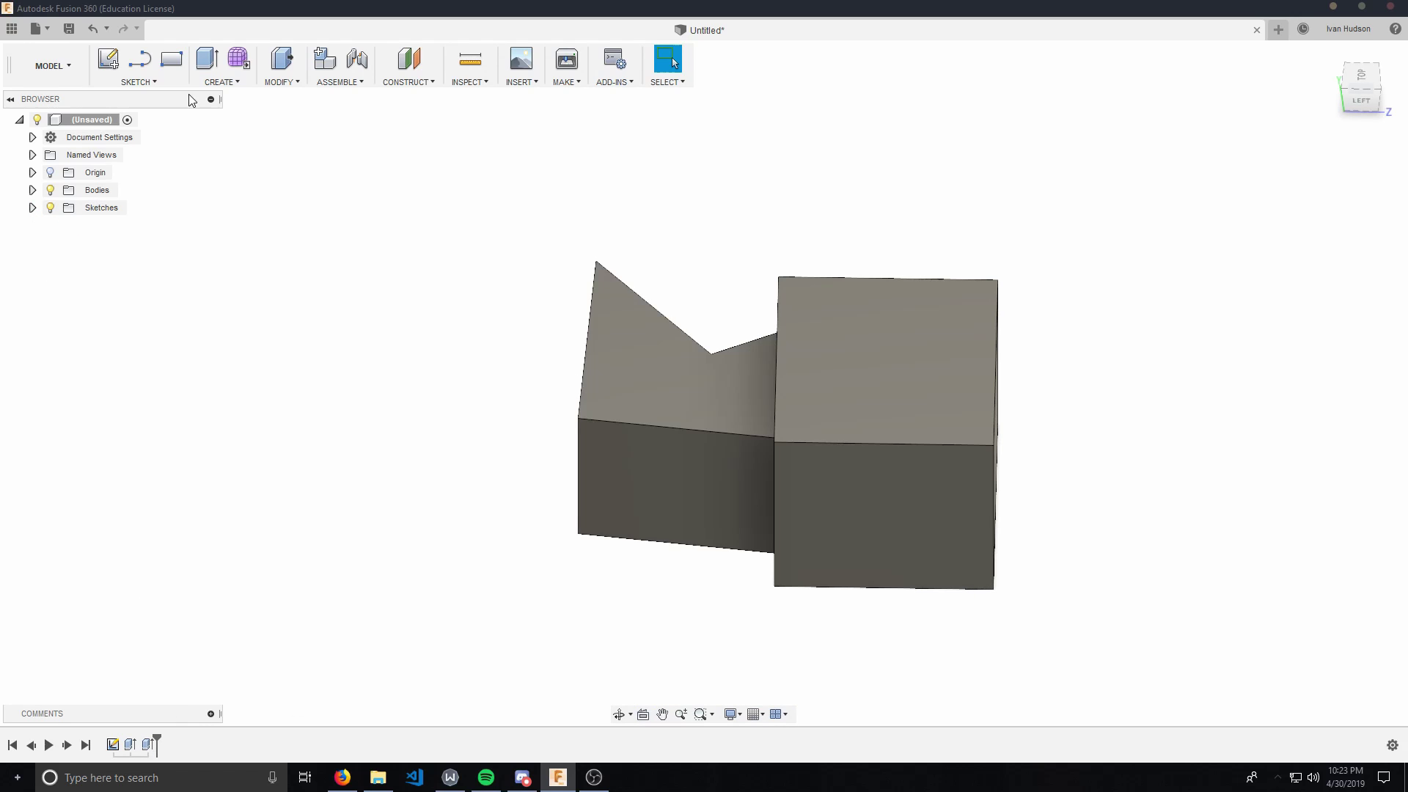
pyautogui.keyDown('shift'); pyautogui.moveTo(186, 150); pyautogui.dragTo(586, 410, button='middle'); pyautogui.keyUp('shift')
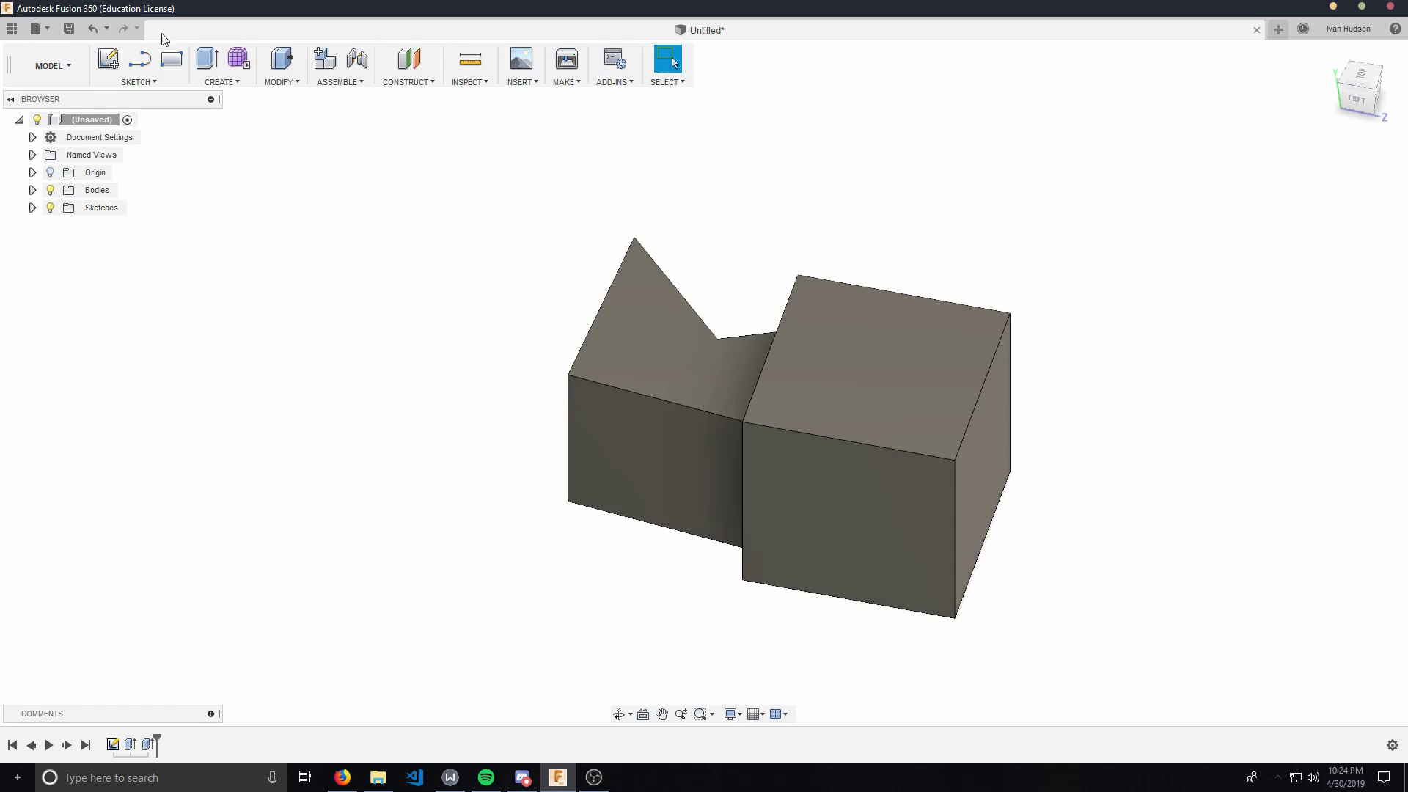
# Start saving the design as Tutorial 1, browse the save locations, then cancel without saving.
pyautogui.click(32, 30)
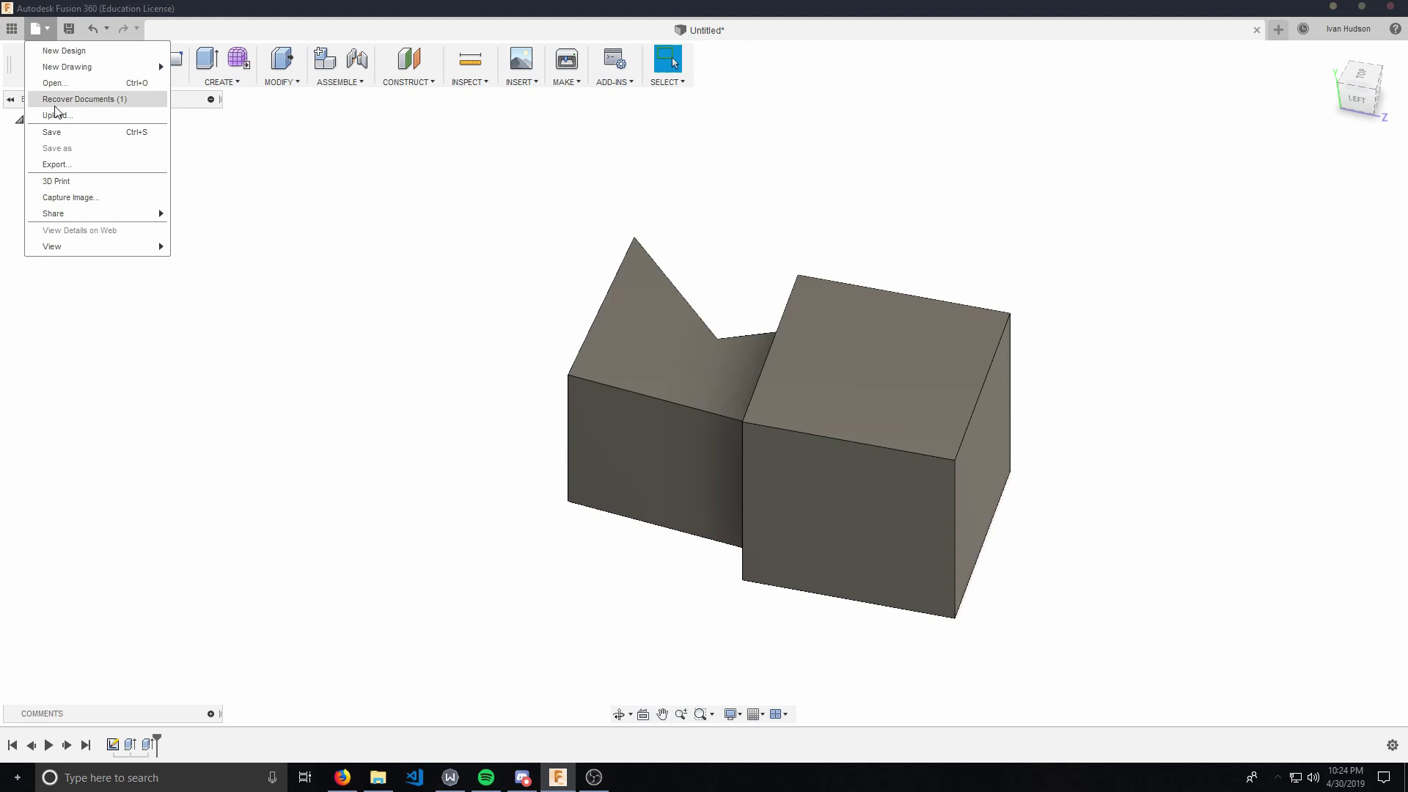
pyautogui.click(64, 134)
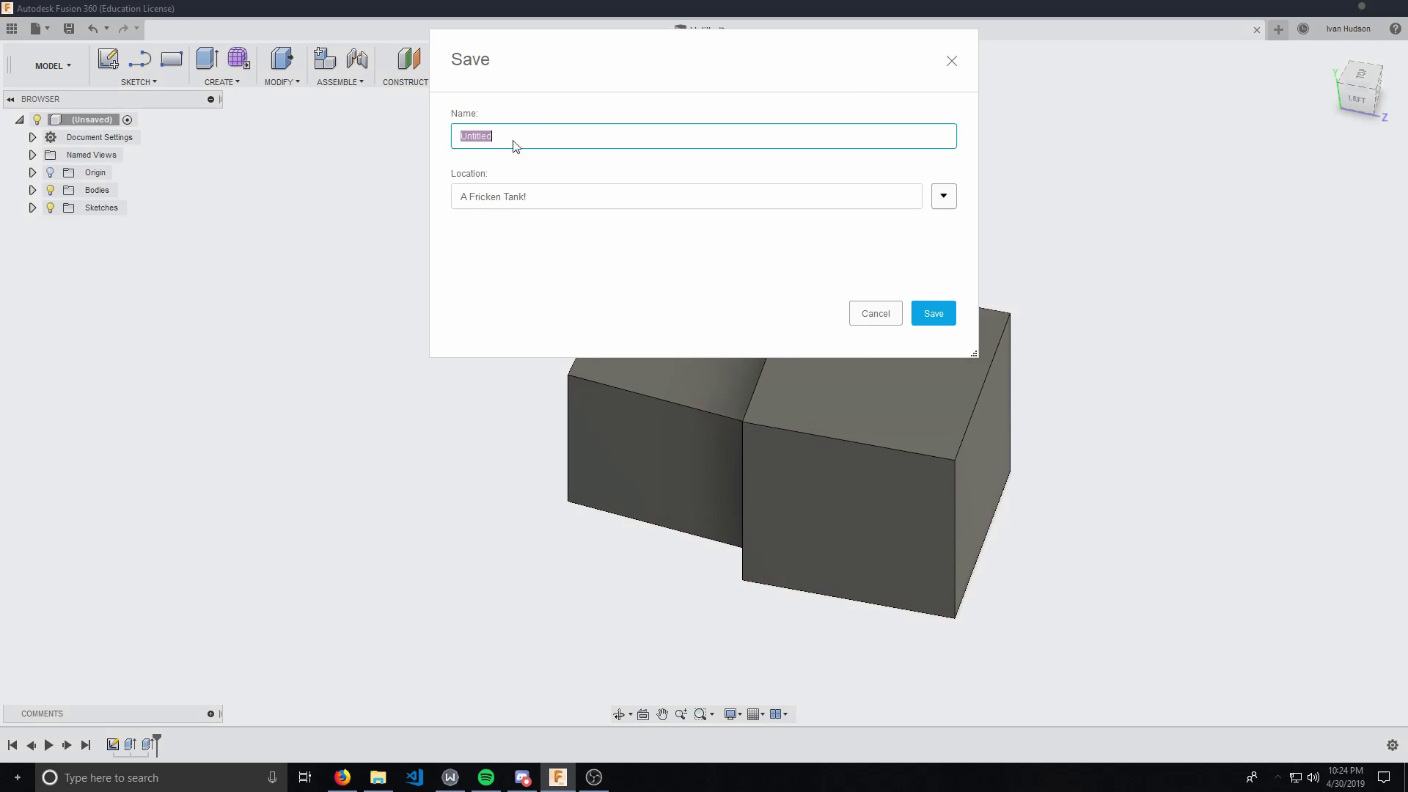
pyautogui.press('BackSpace')
pyautogui.click(944, 196)
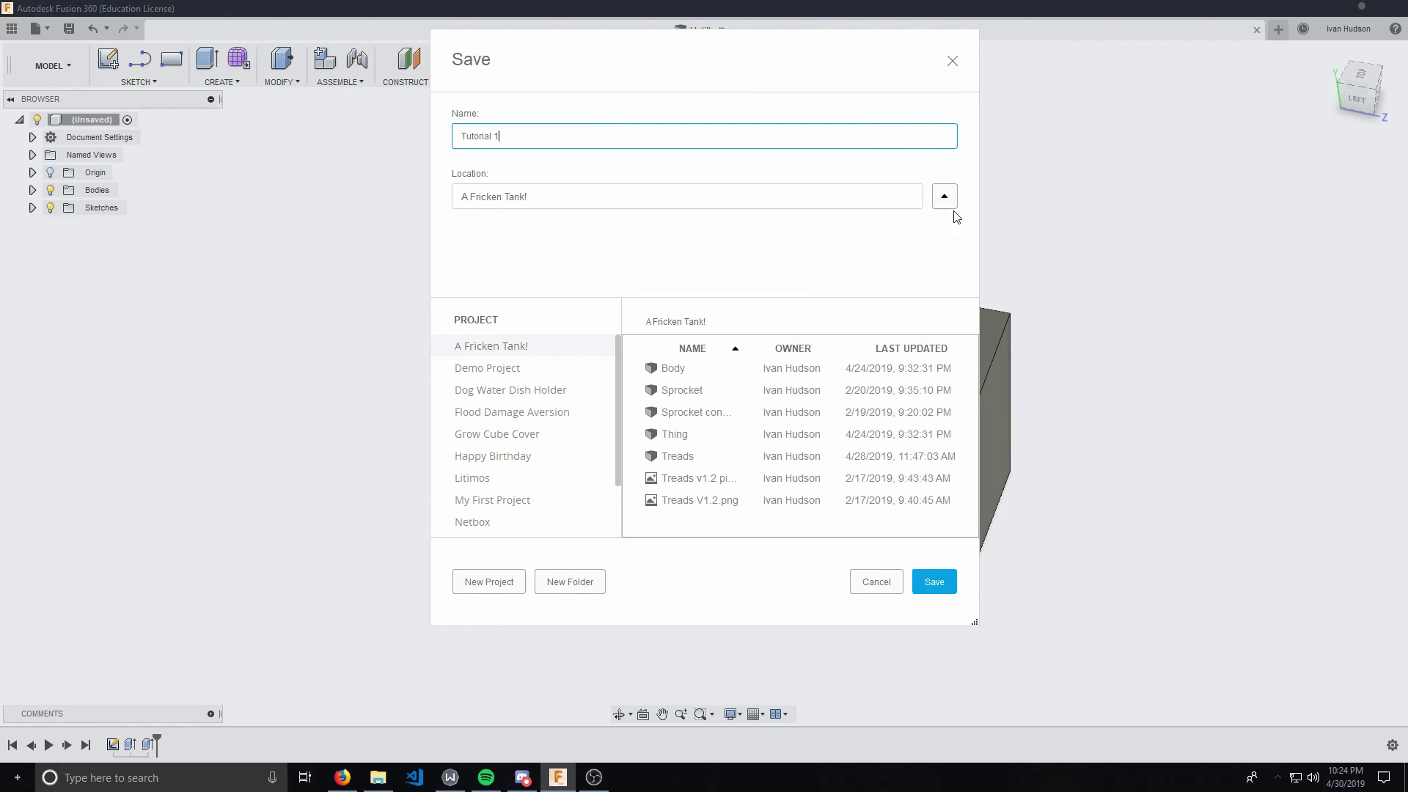
pyautogui.click(943, 196)
pyautogui.click(874, 314)
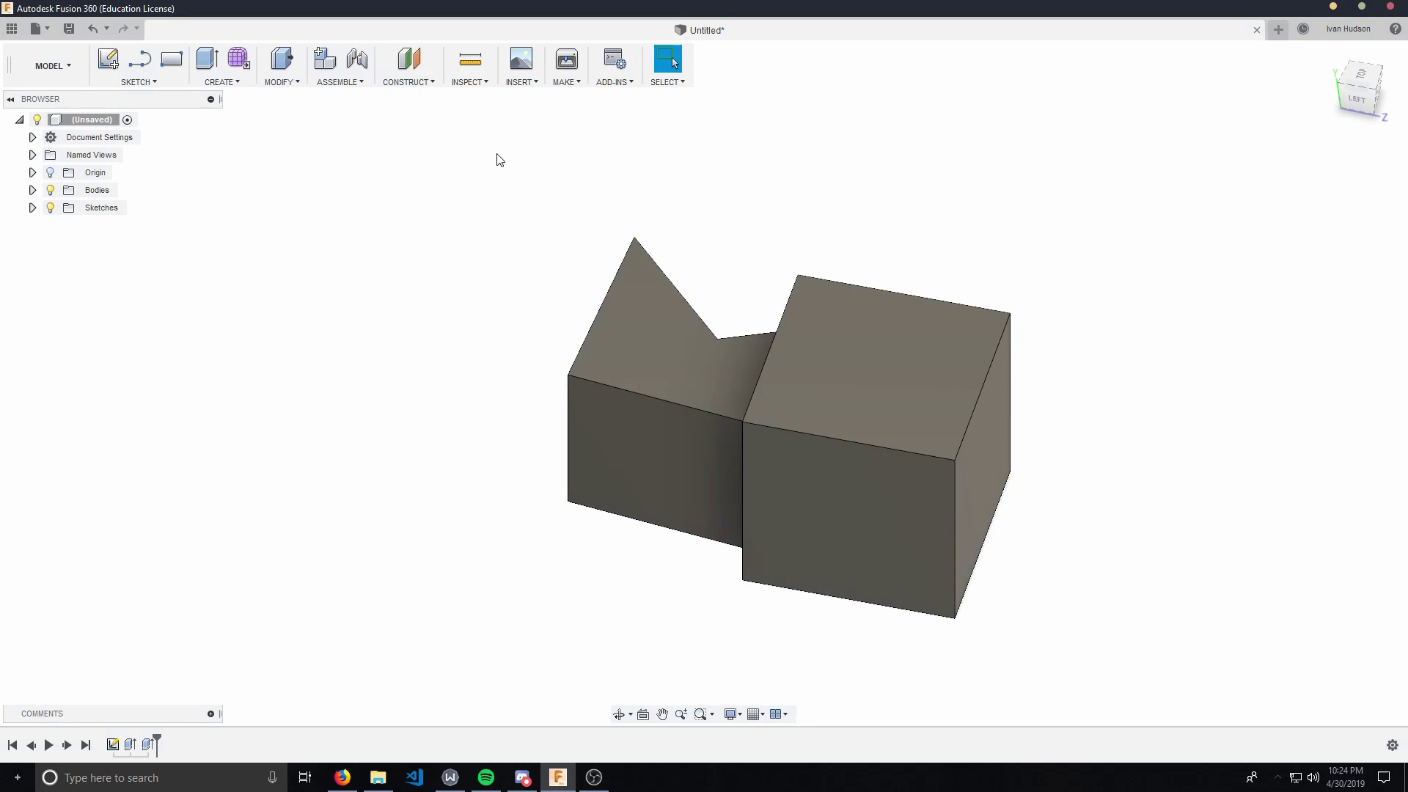
pyautogui.click(12, 28)
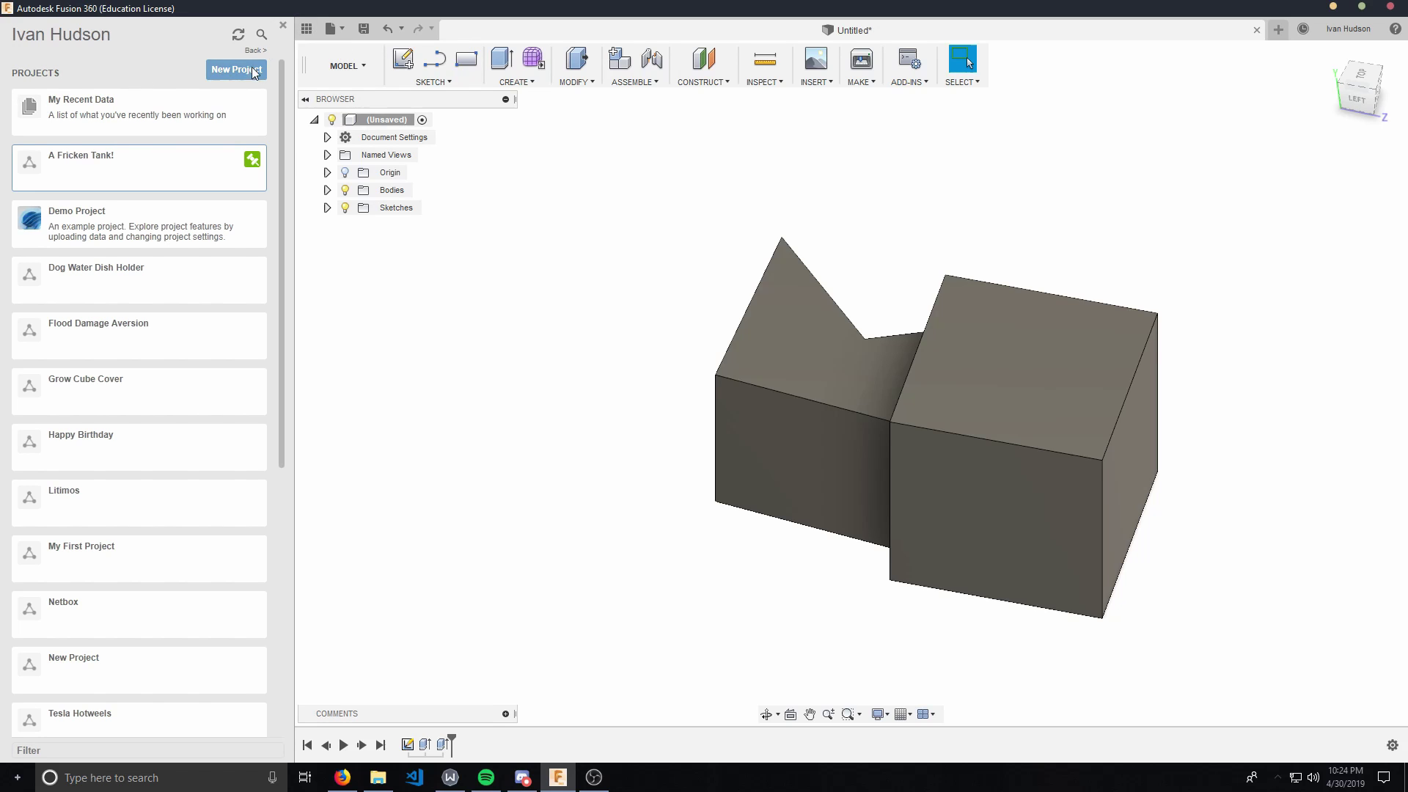
pyautogui.scroll(-5, 211, 195)
pyautogui.scroll(2, 207, 330)
pyautogui.scroll(4, 206, 330)
pyautogui.click(120, 176)
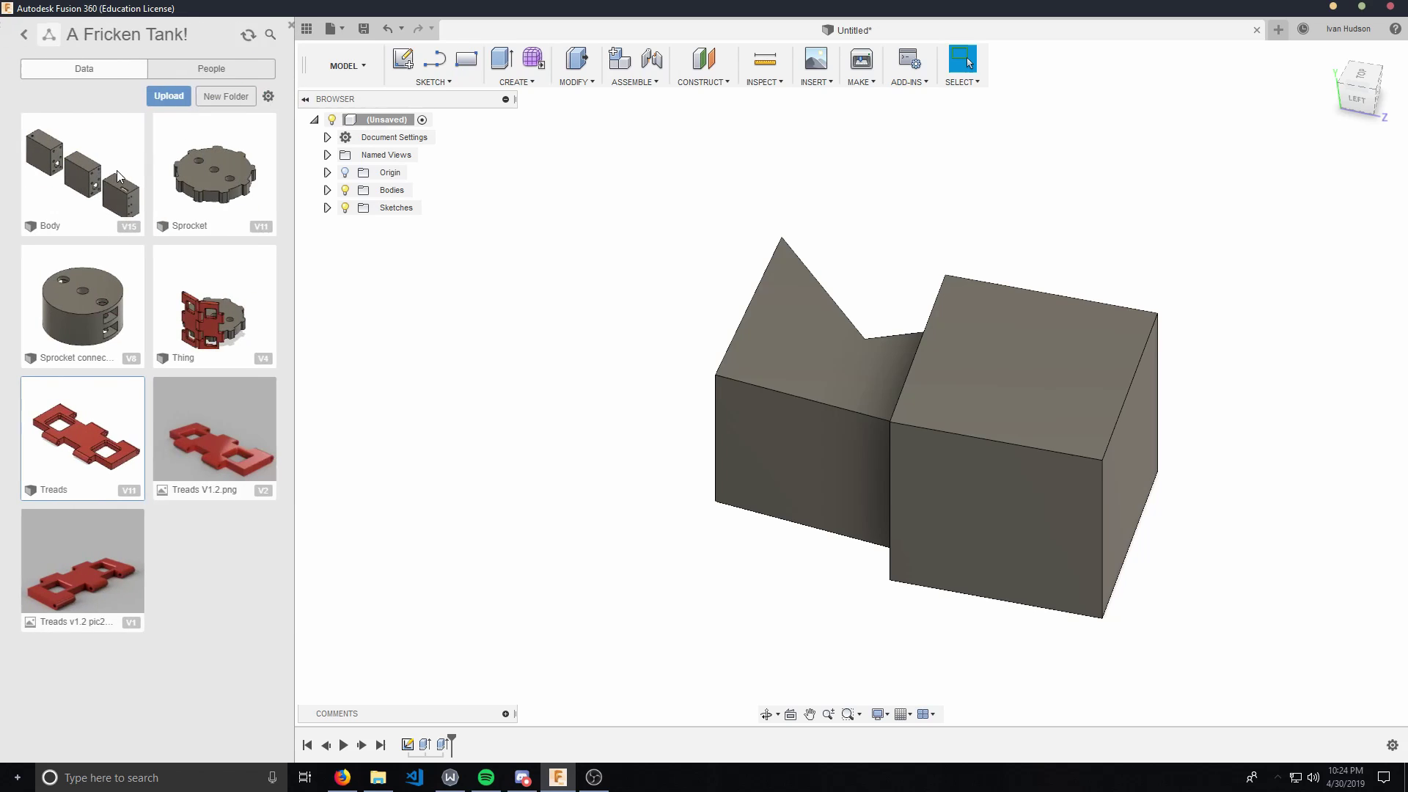
pyautogui.click(16, 35)
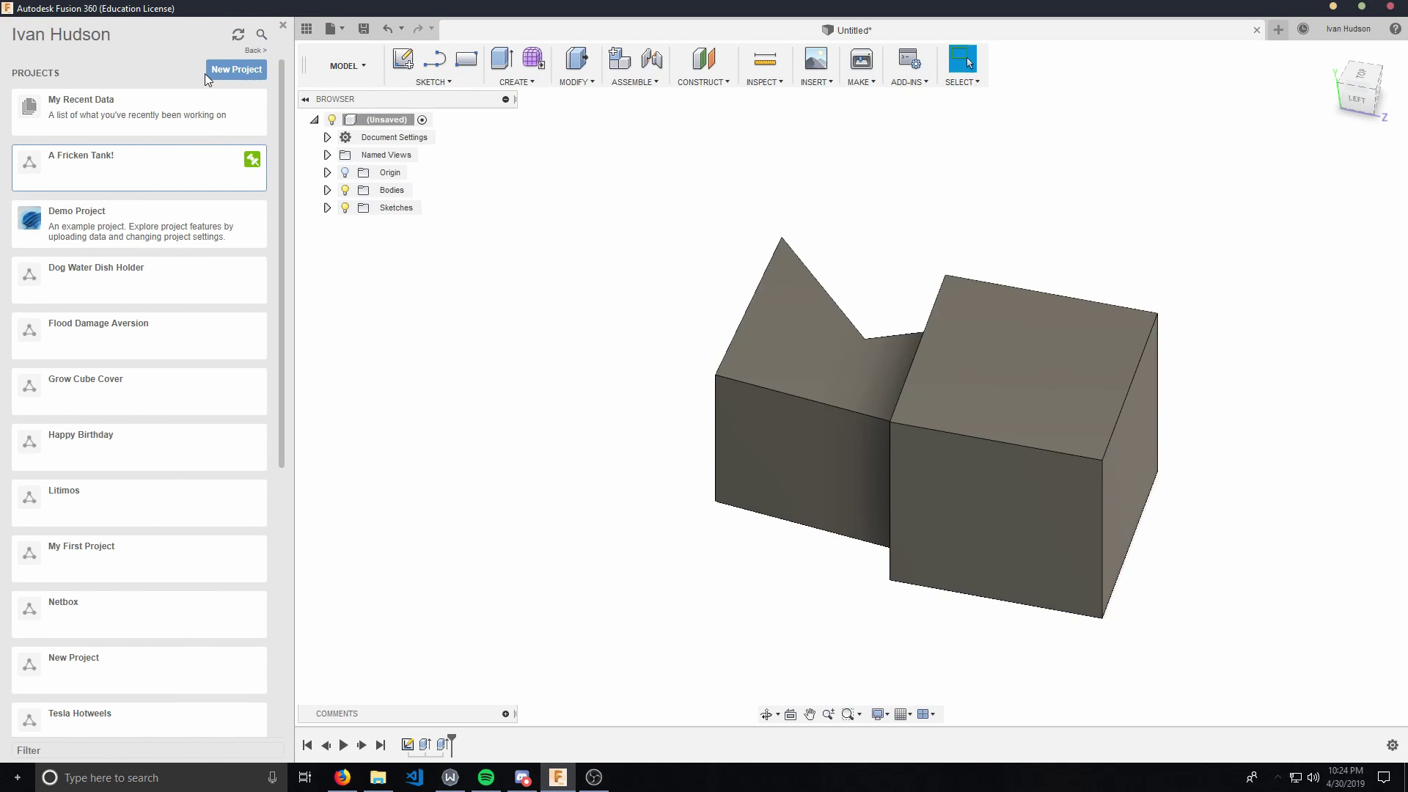
pyautogui.click(236, 71)
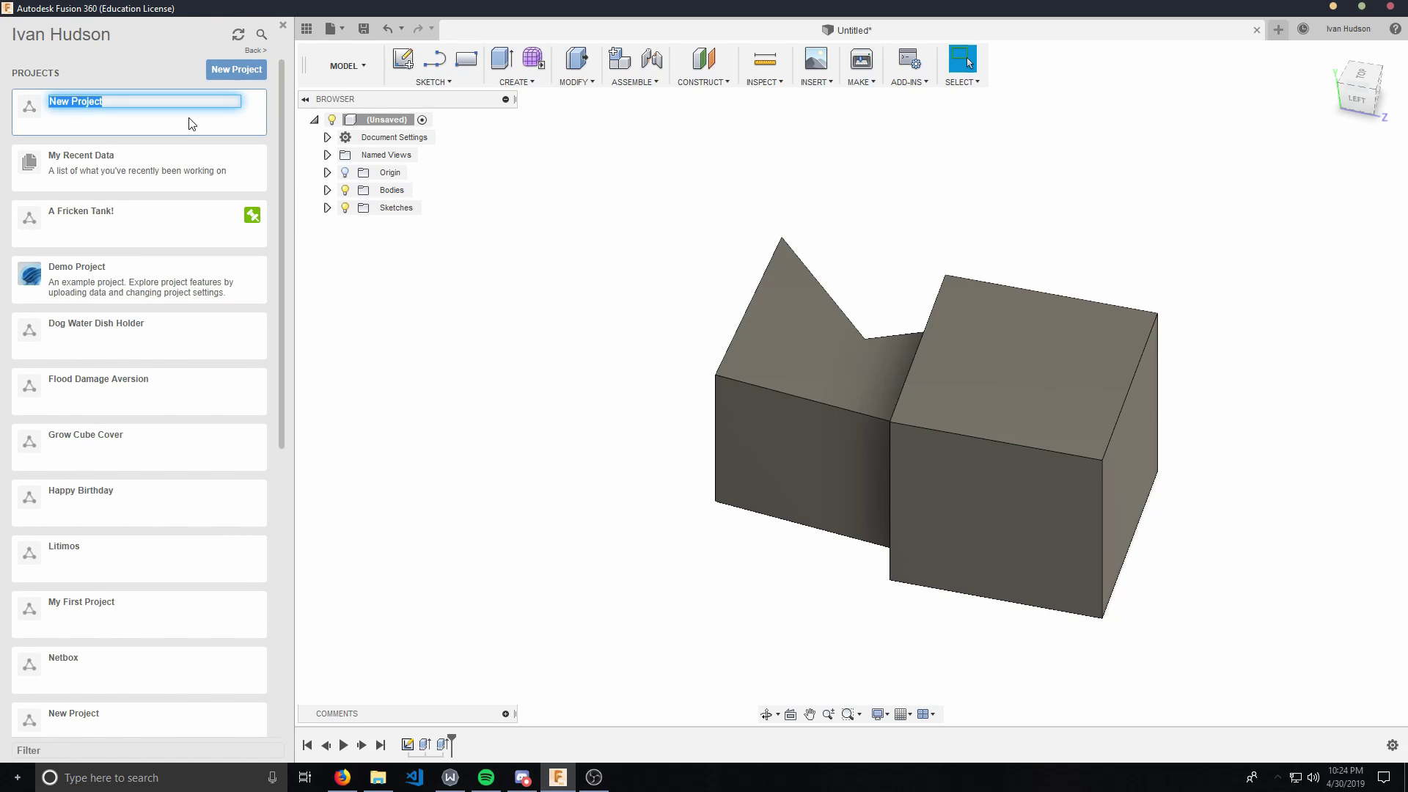
pyautogui.press('Escape')
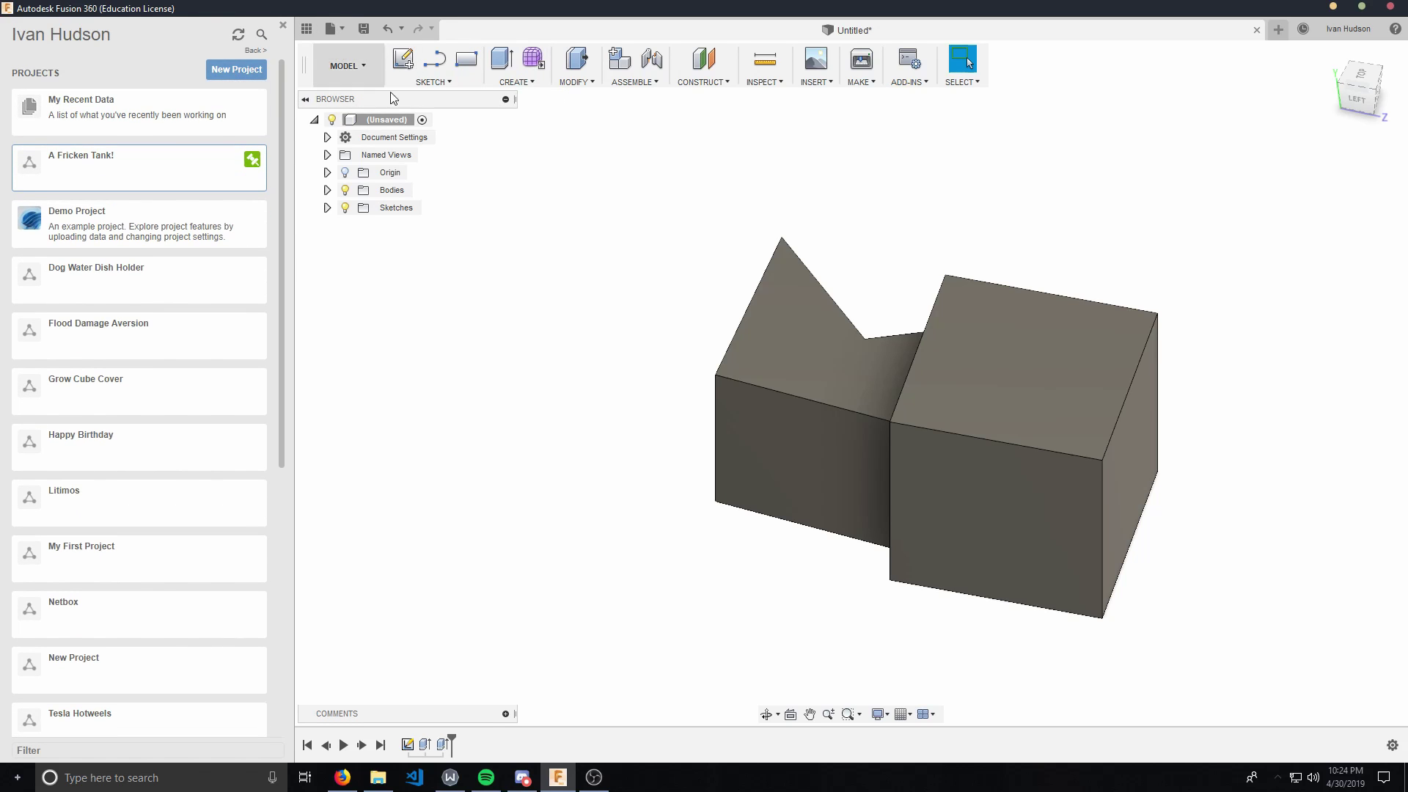
# In the Save dialog, create a new project named Tutorial and select it as the location.
pyautogui.hotkey('ctrl', 's')
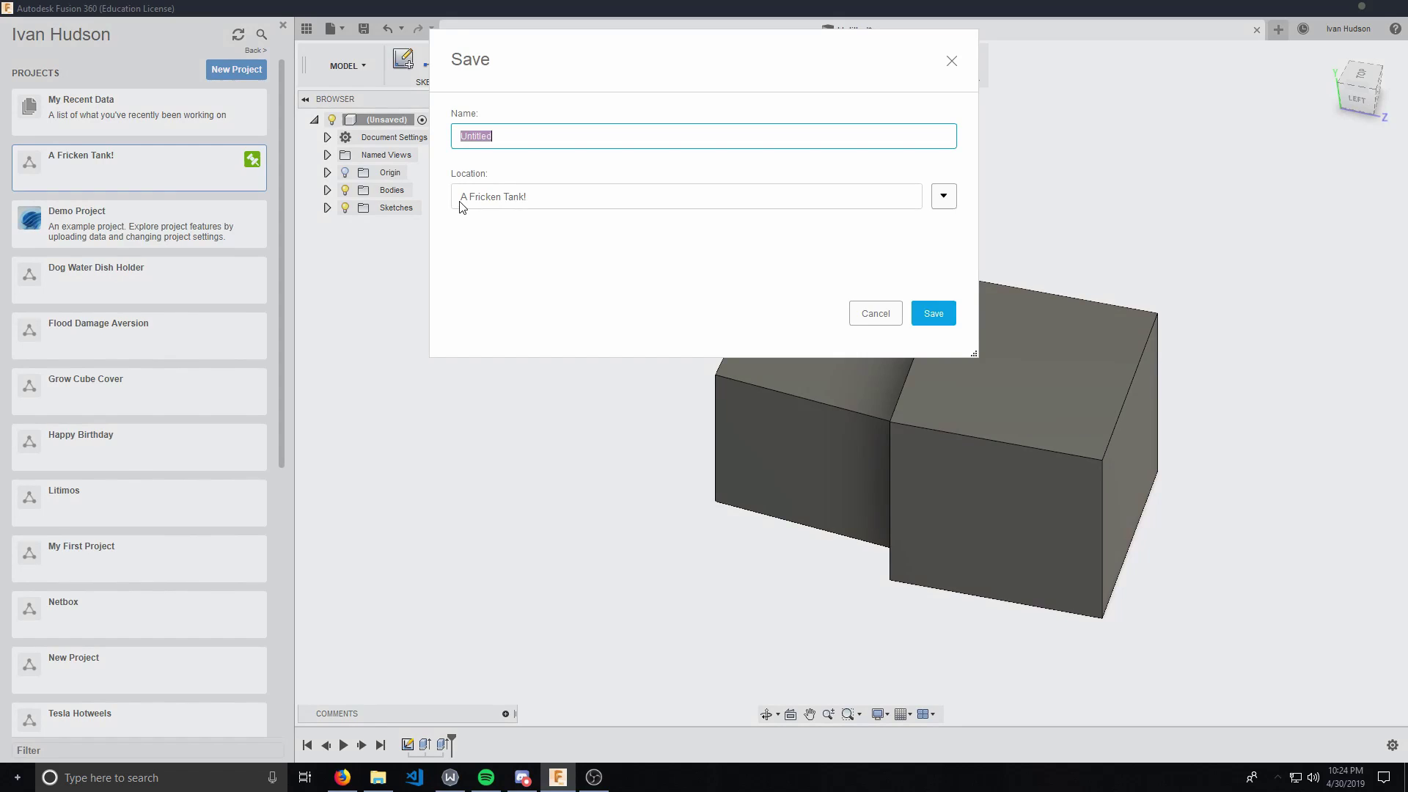
pyautogui.write('Tutorial 1')
pyautogui.click(944, 196)
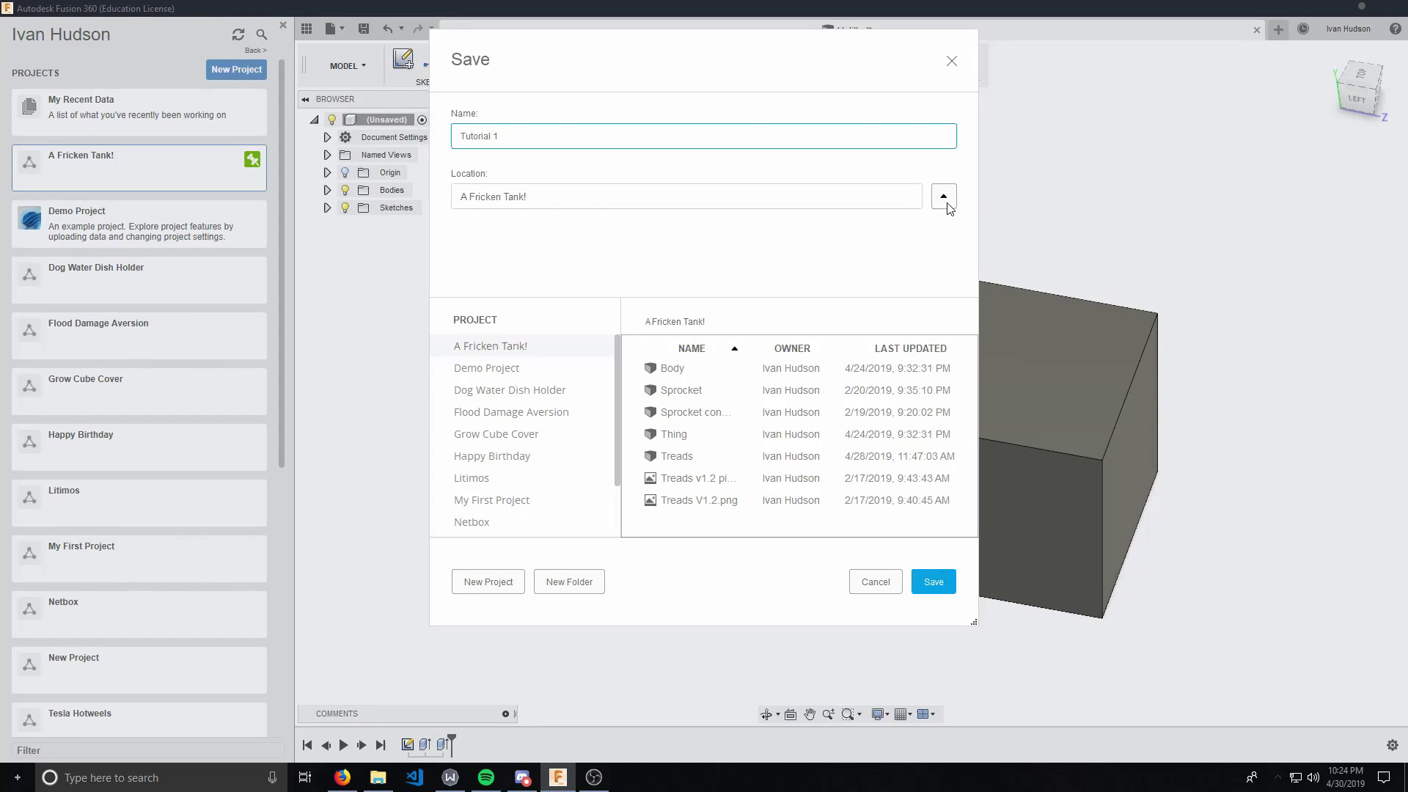
pyautogui.click(498, 587)
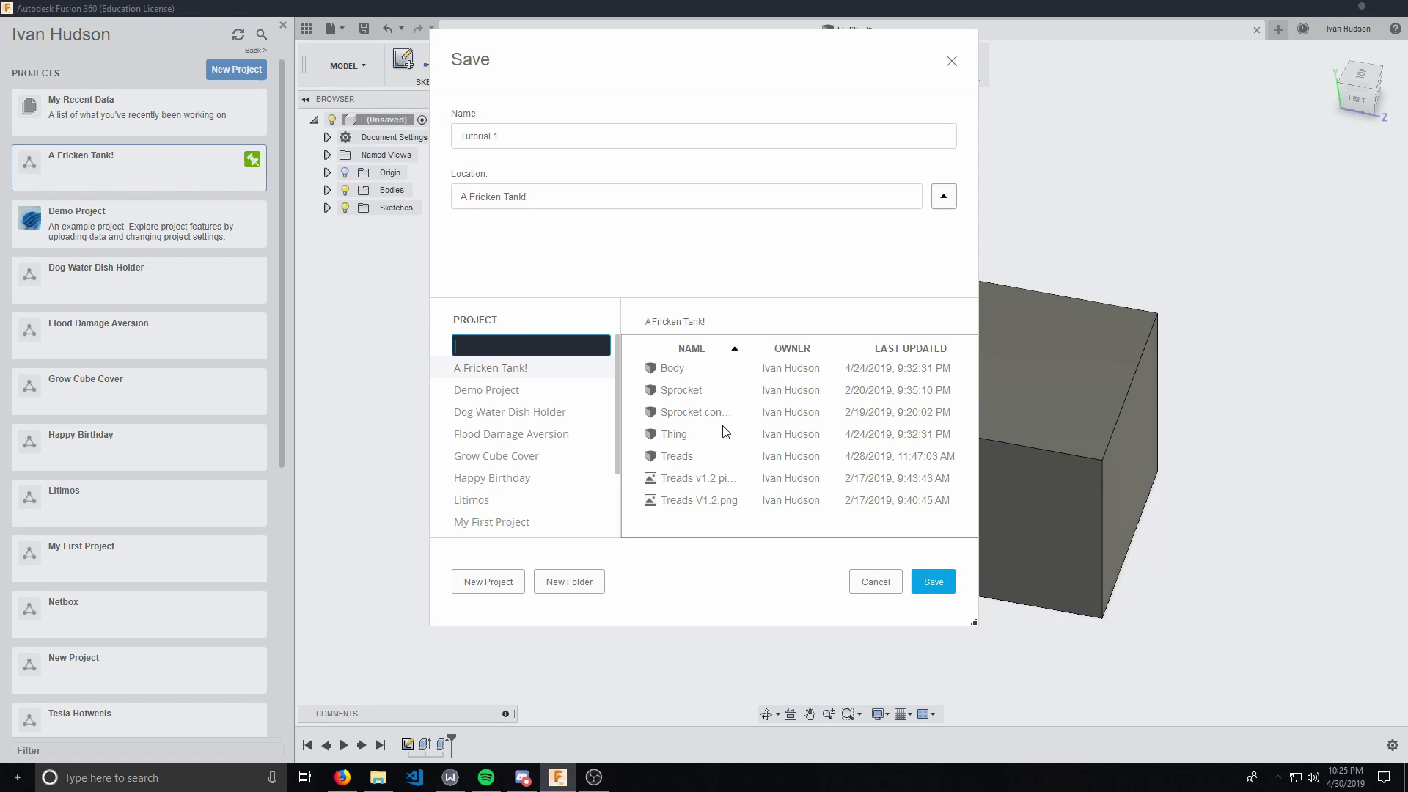
pyautogui.click(675, 522)
pyautogui.click(678, 458)
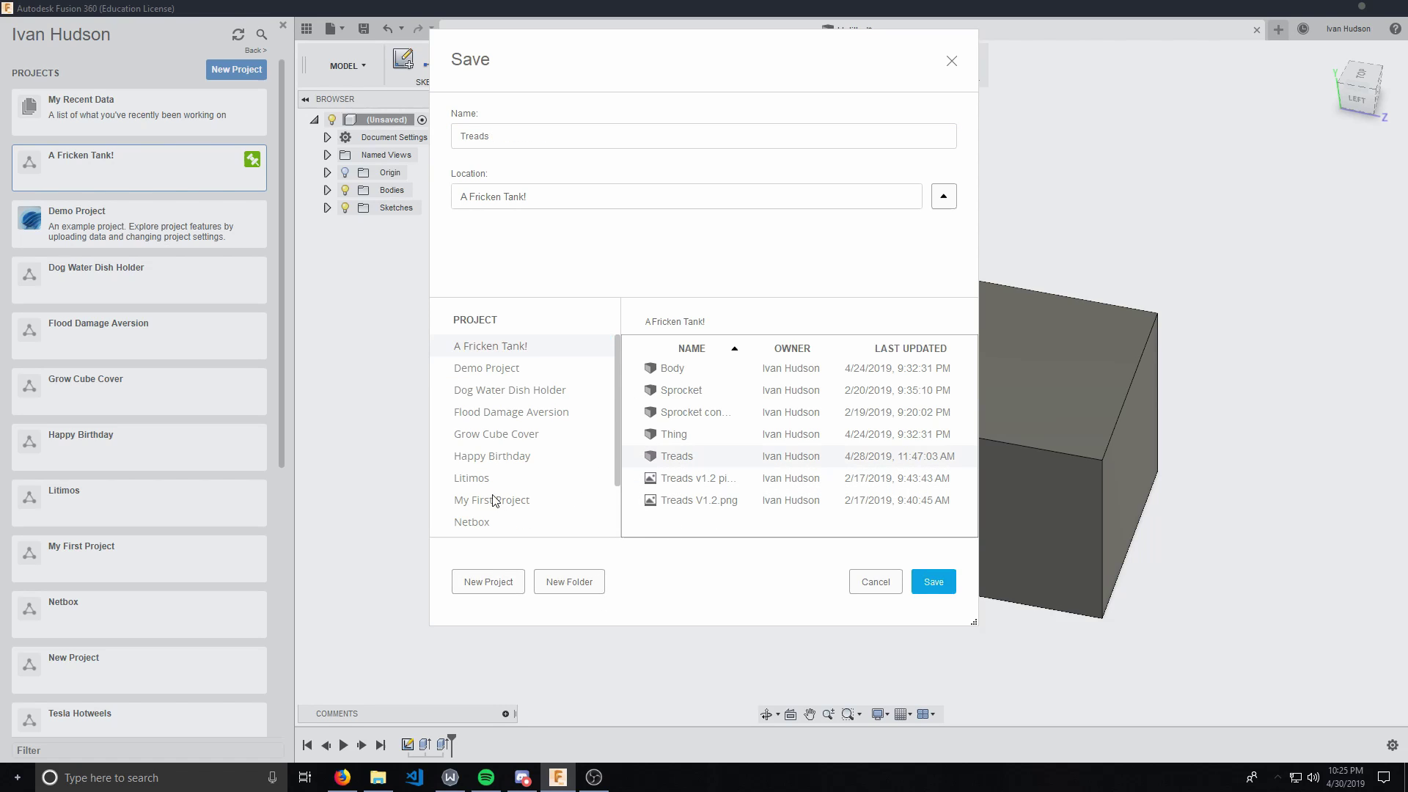
pyautogui.click(490, 585)
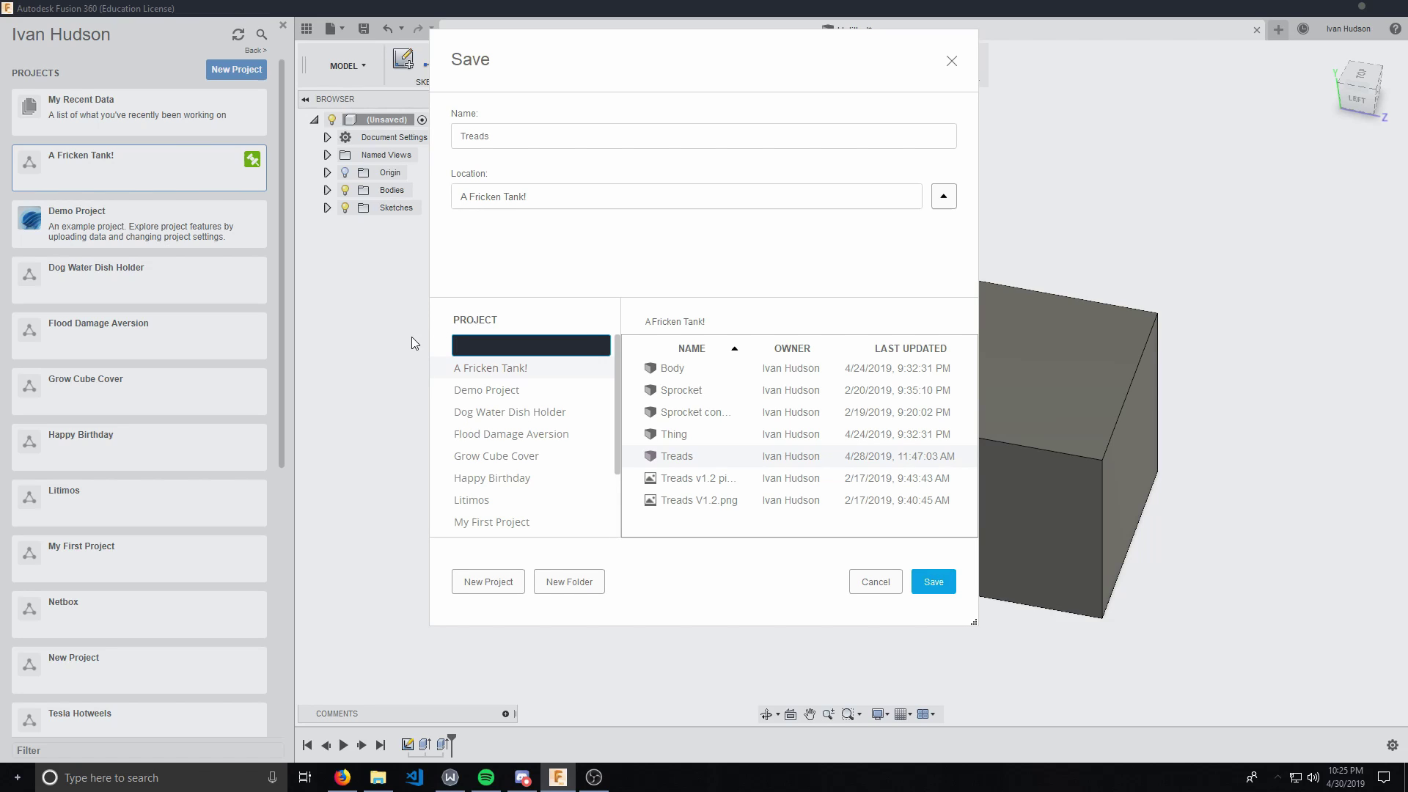
pyautogui.write('Tutorial')
pyautogui.press('Return')
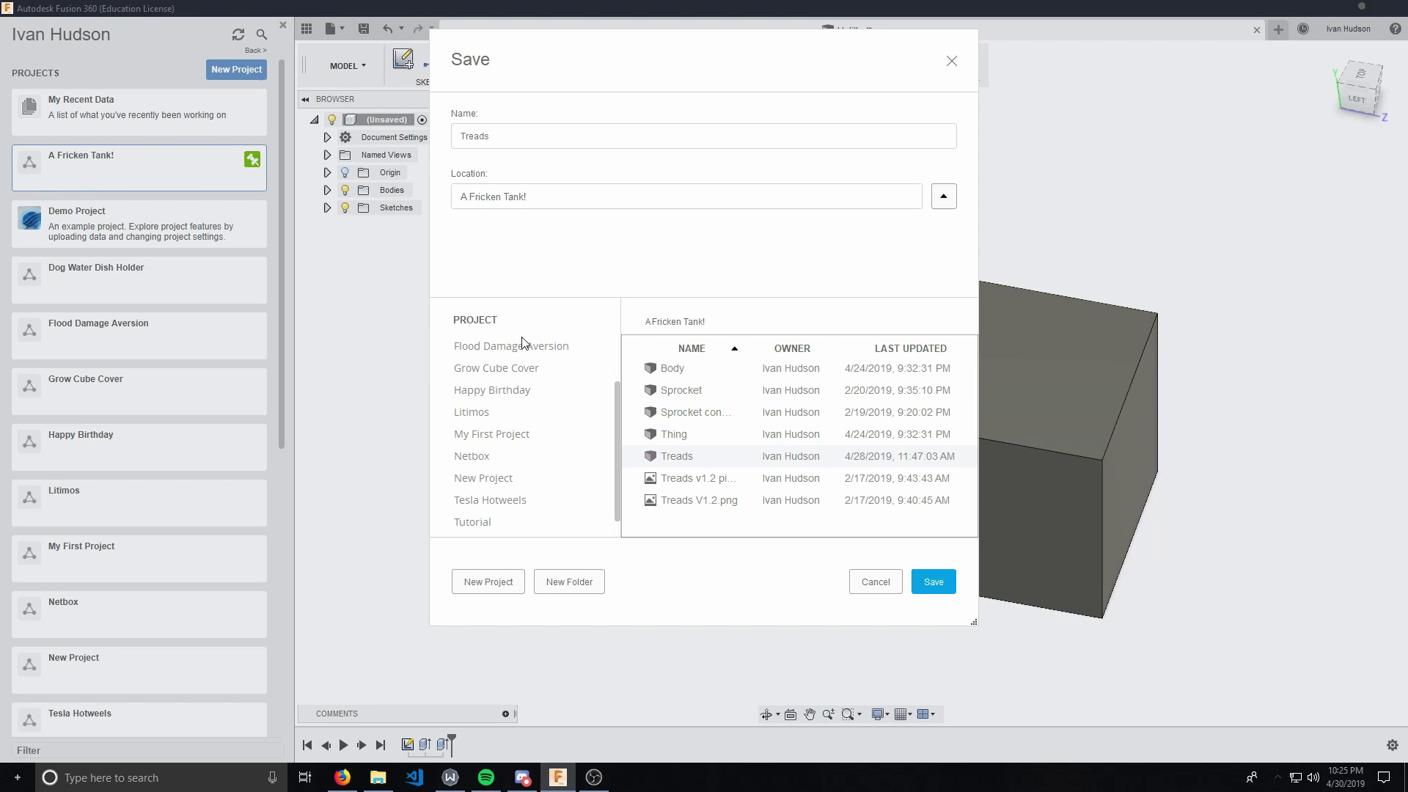
pyautogui.scroll(-3, 543, 425)
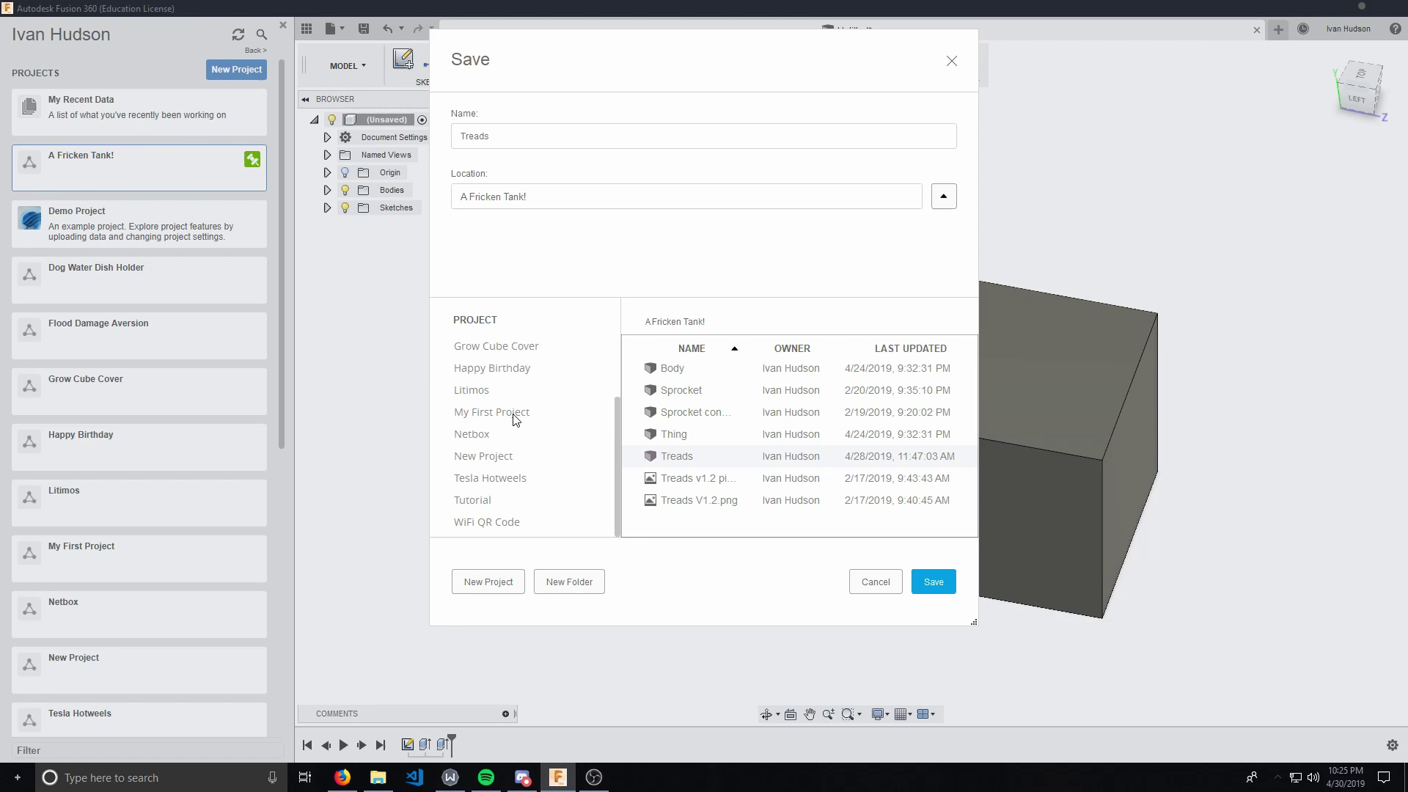
pyautogui.click(495, 501)
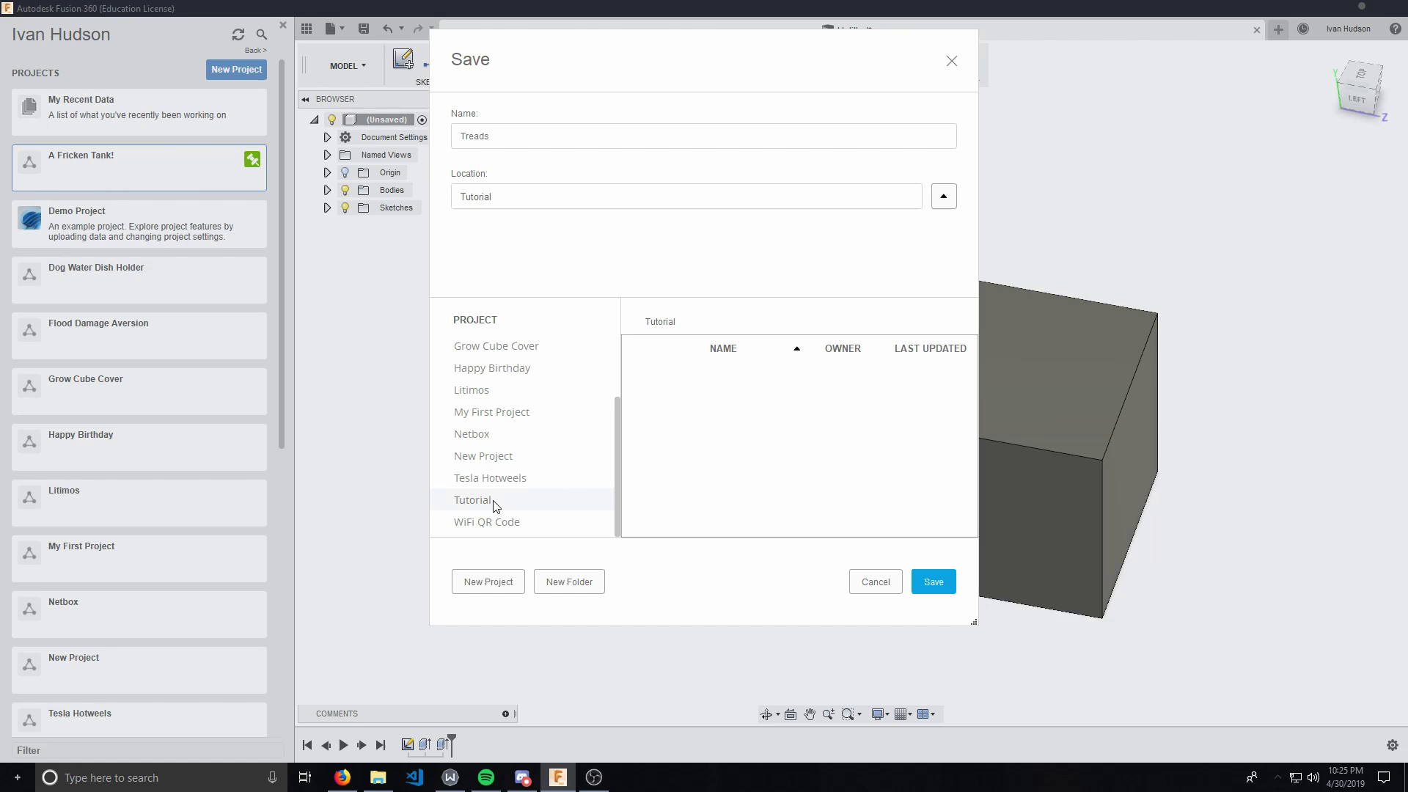
# Add an Episode 1 folder inside Tutorial and save the design there as Treads.
pyautogui.click(567, 584)
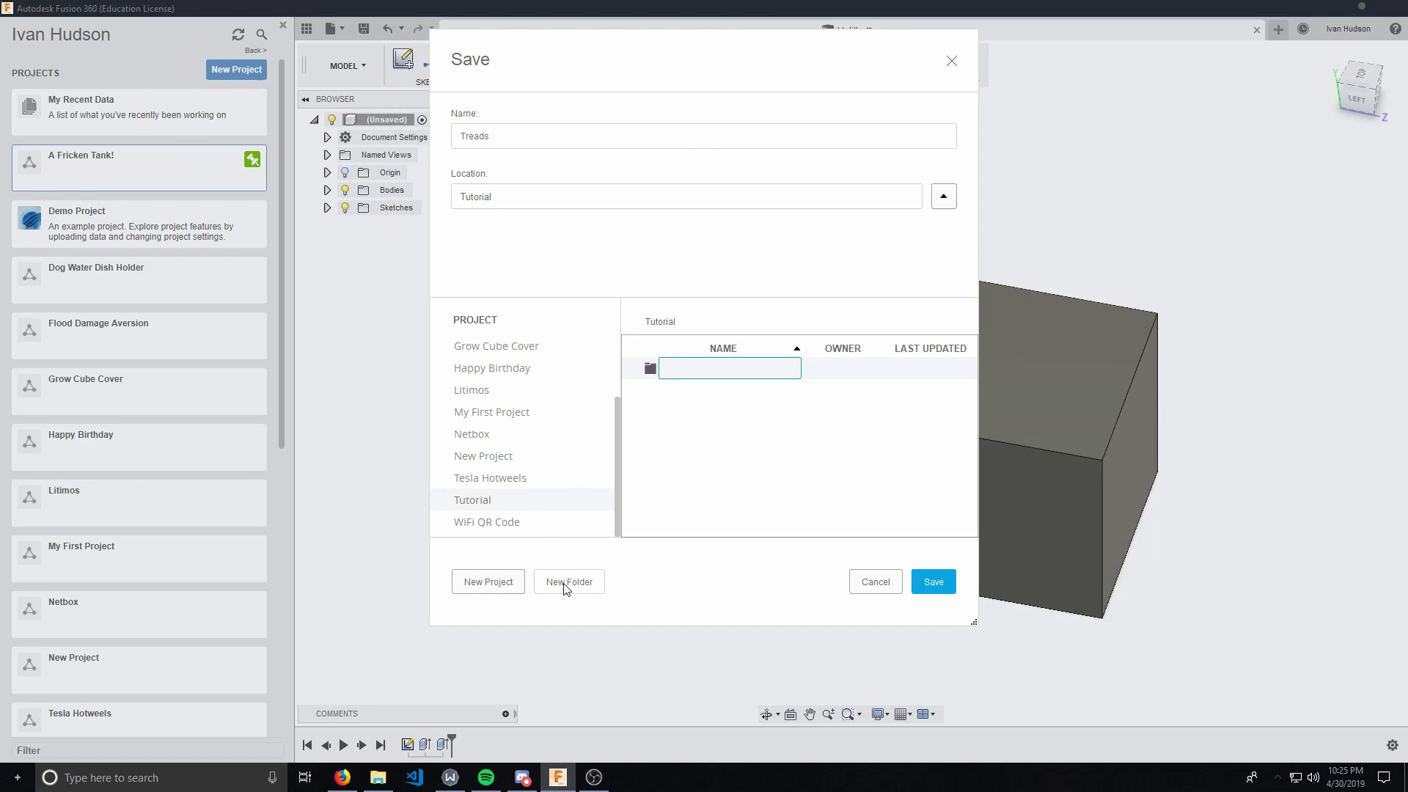
pyautogui.write('Episode')
pyautogui.press('BackSpace')
pyautogui.press('Return')
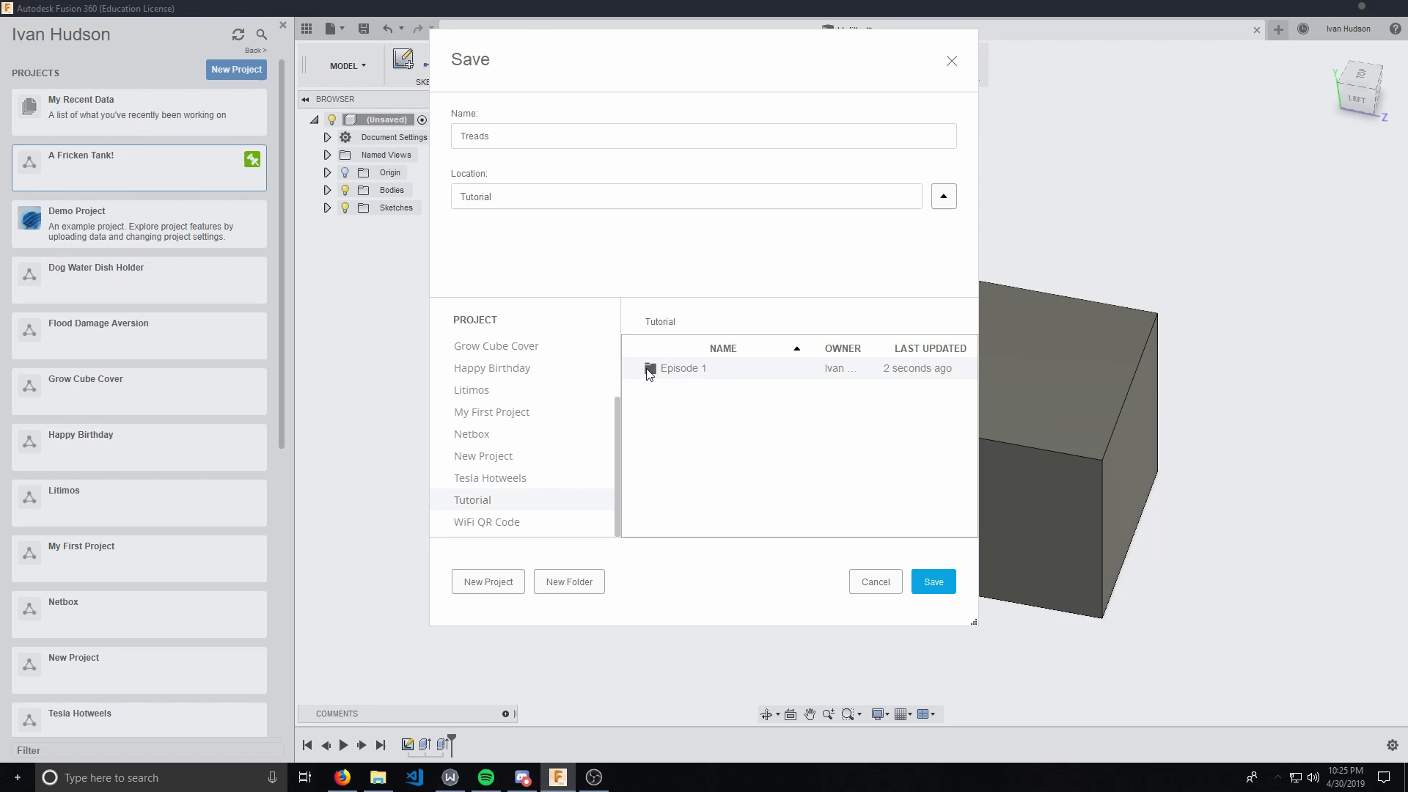
pyautogui.doubleClick(702, 368)
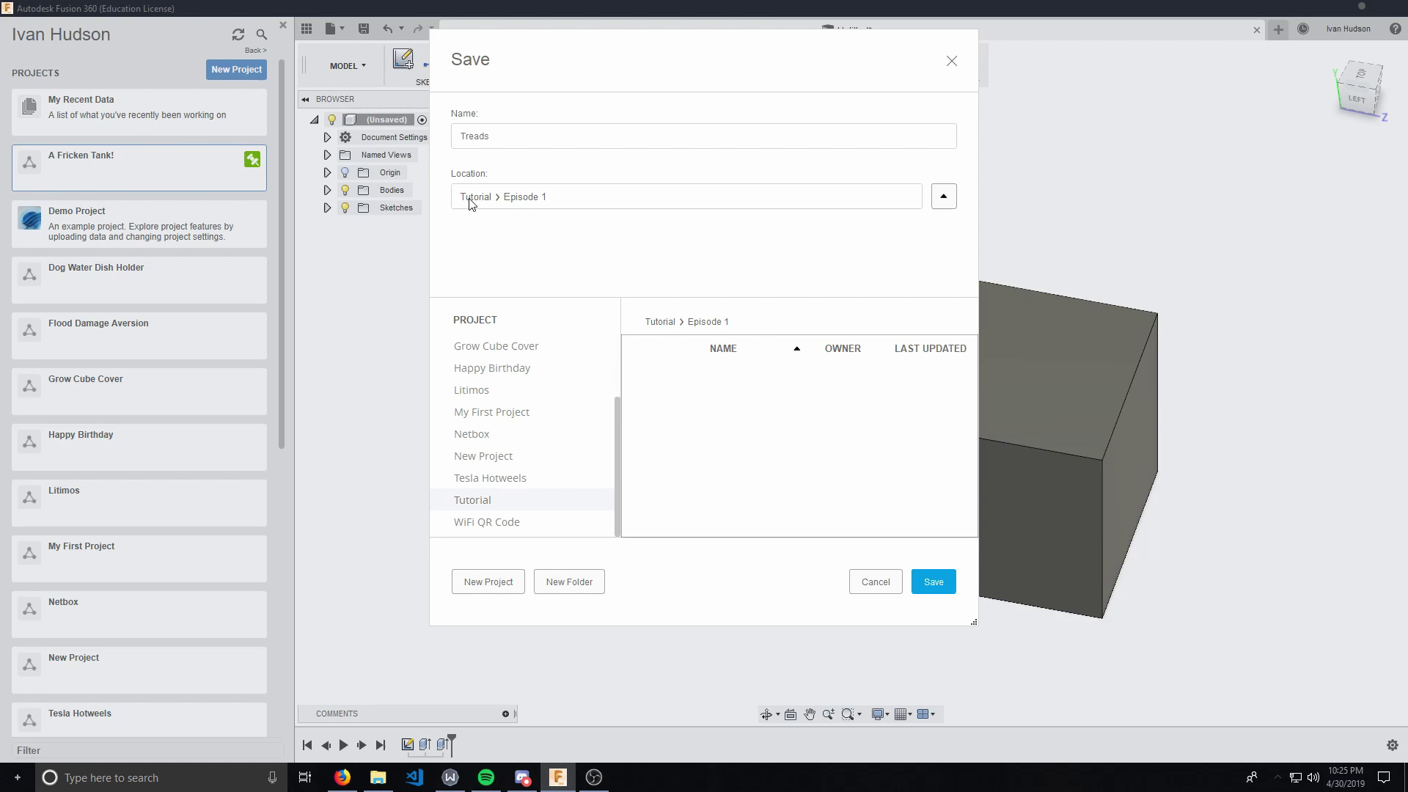
pyautogui.click(946, 584)
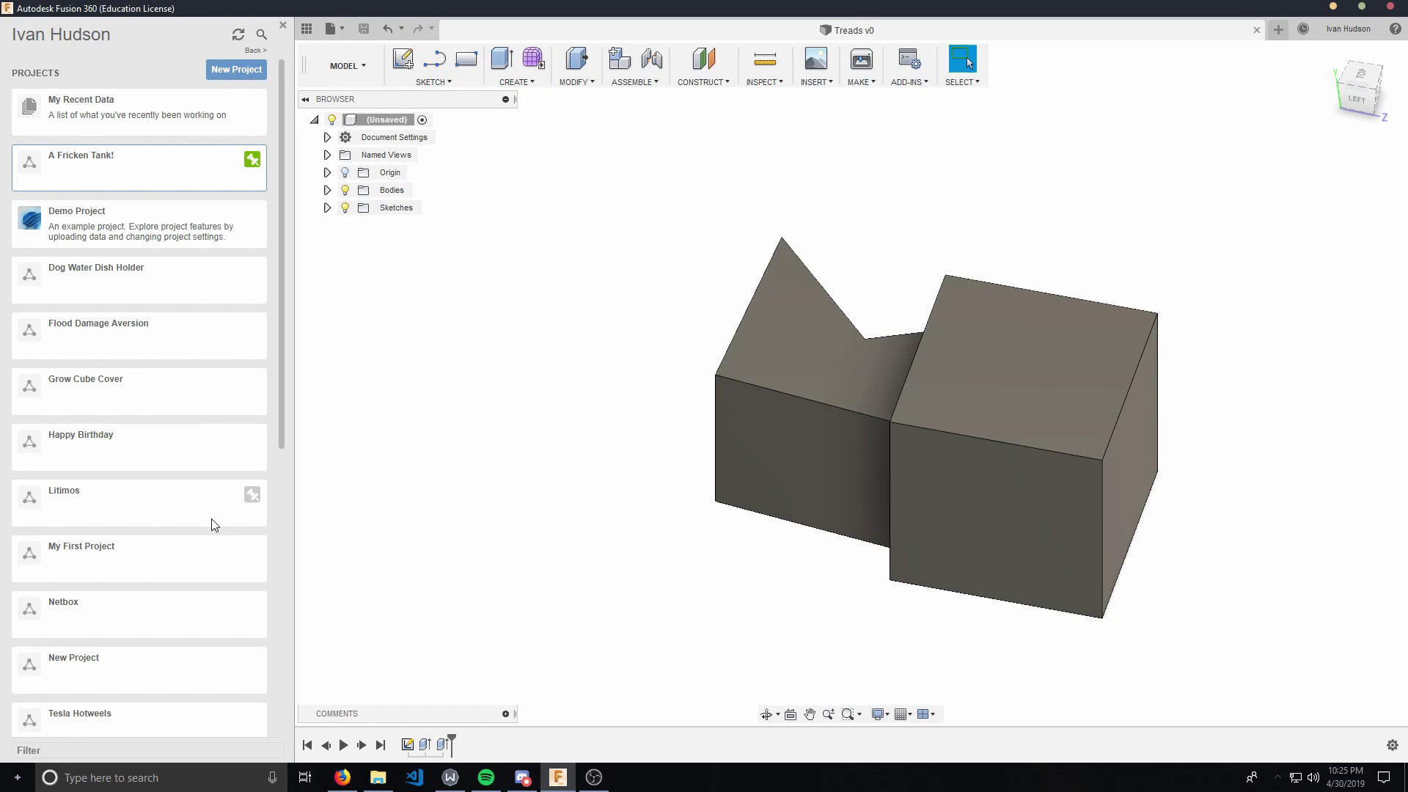
# Open the Tutorial project's Episode 1 folder in the Data panel to see the saved Treads design.
pyautogui.scroll(-2, 169, 579)
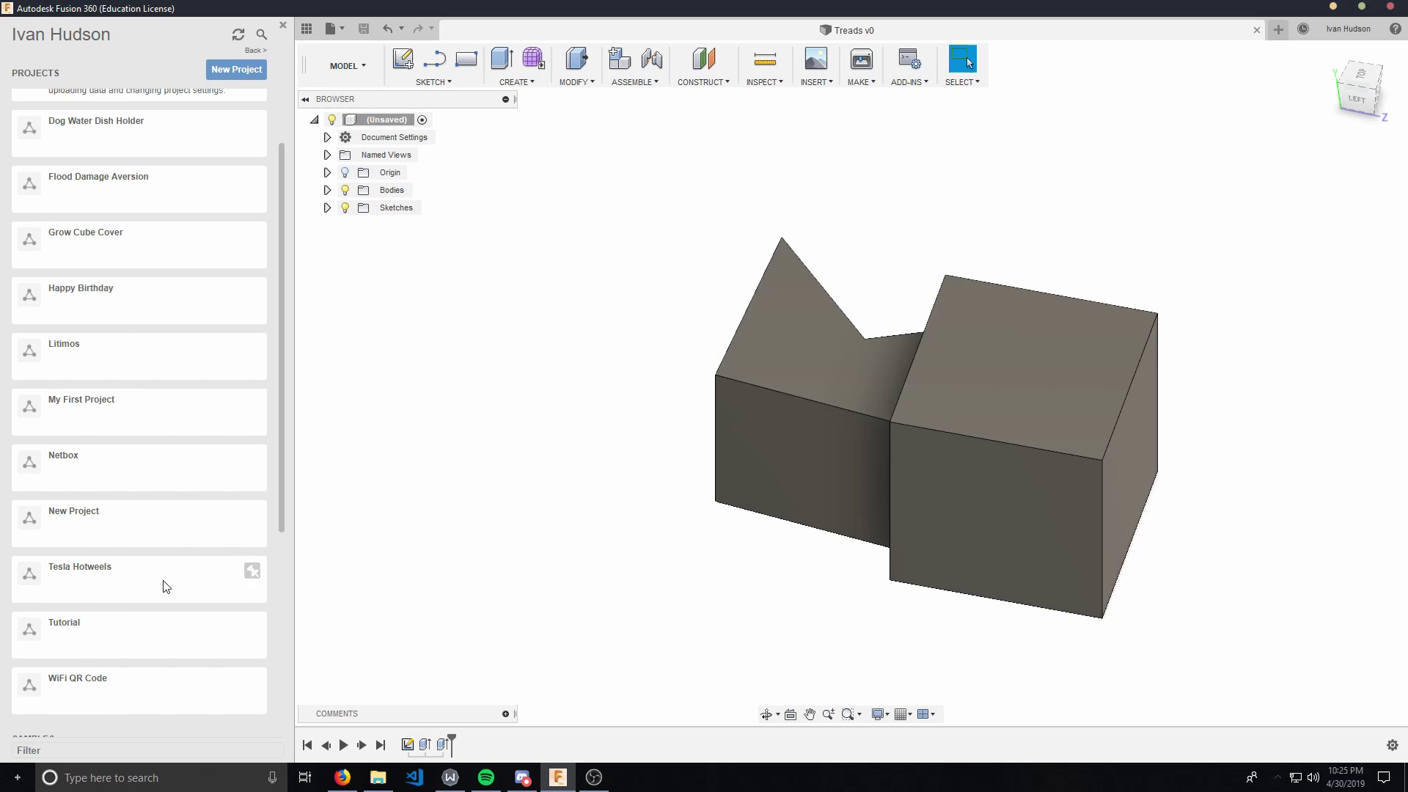
pyautogui.click(106, 646)
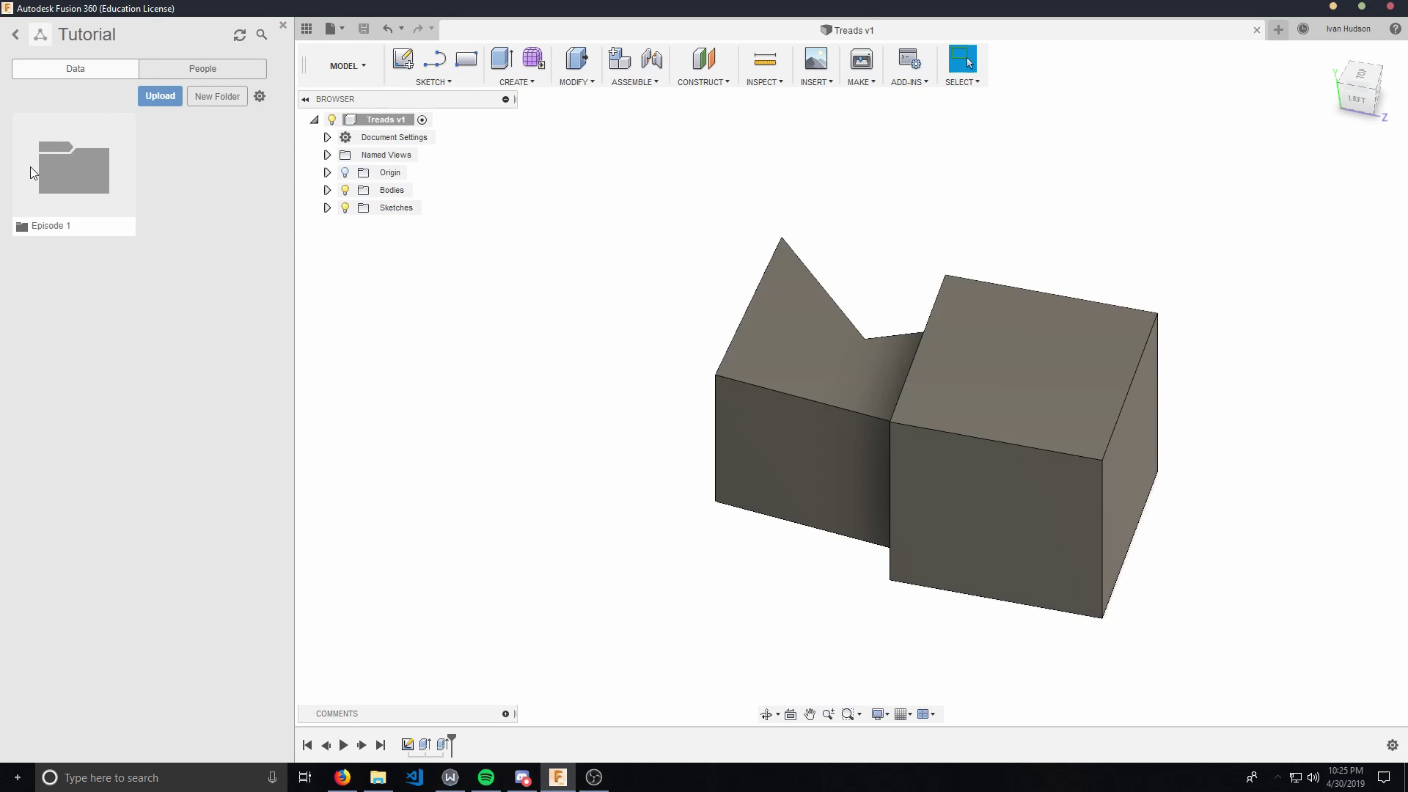
pyautogui.doubleClick(51, 186)
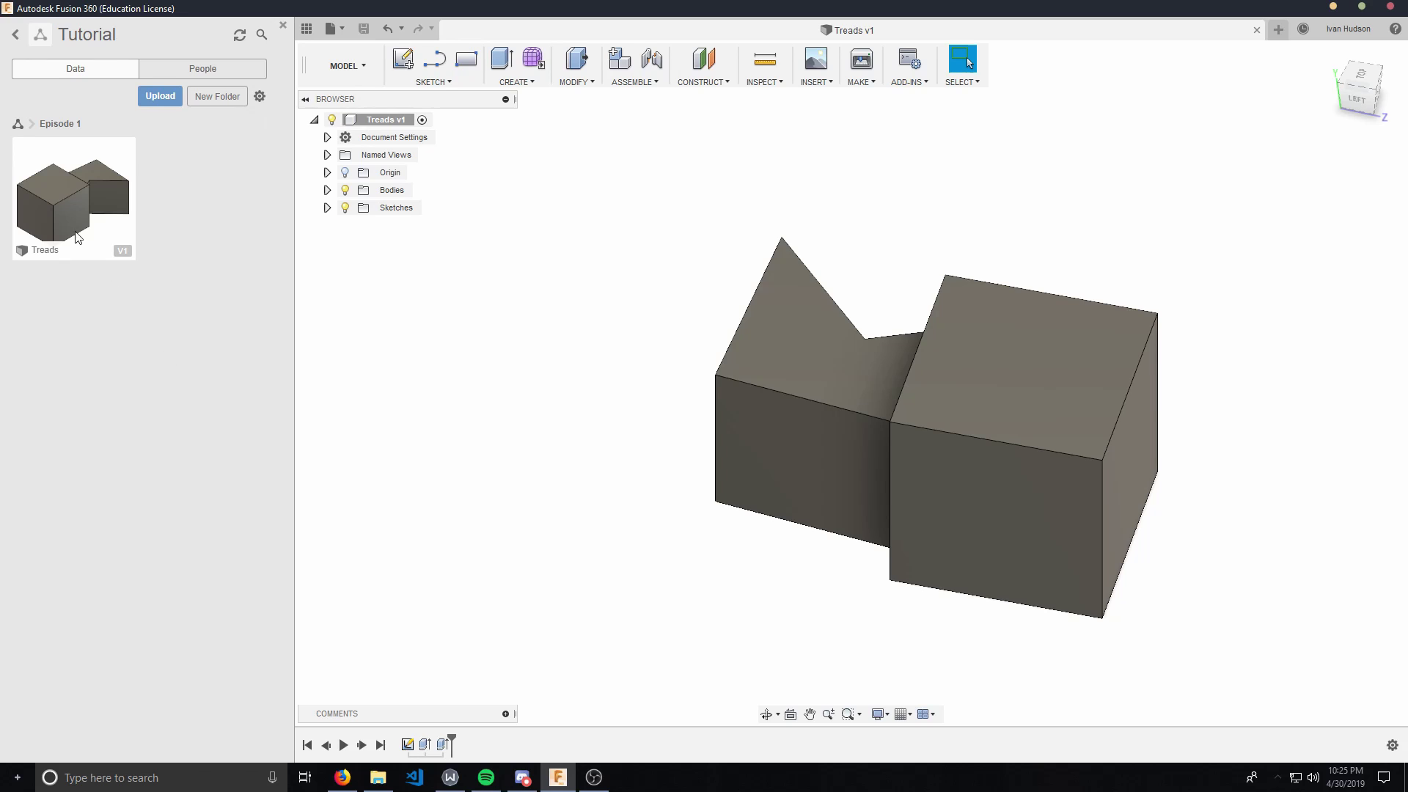
# Go back to the projects list and pin the Tutorial project near the top.
pyautogui.click(17, 36)
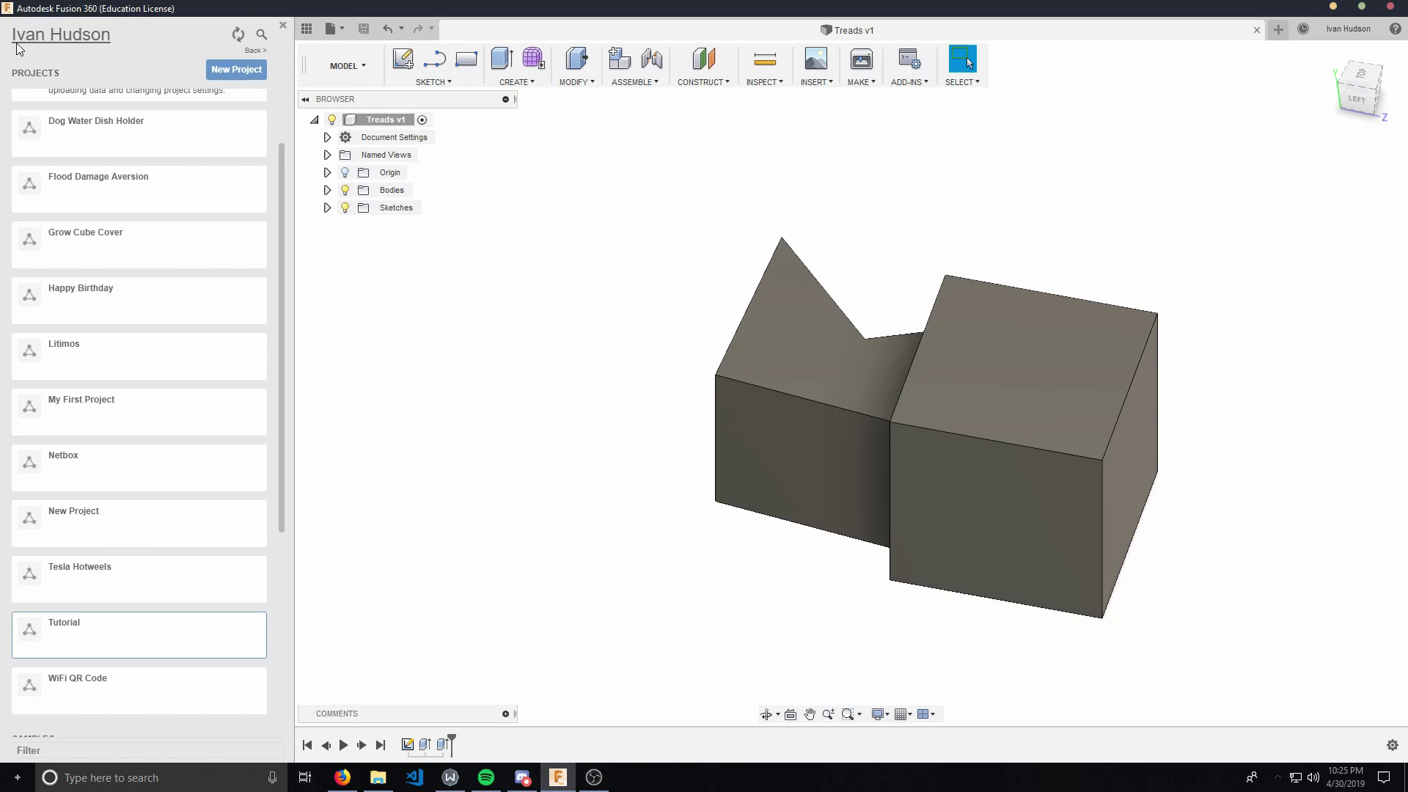
pyautogui.scroll(2, 214, 543)
pyautogui.scroll(-7, 220, 587)
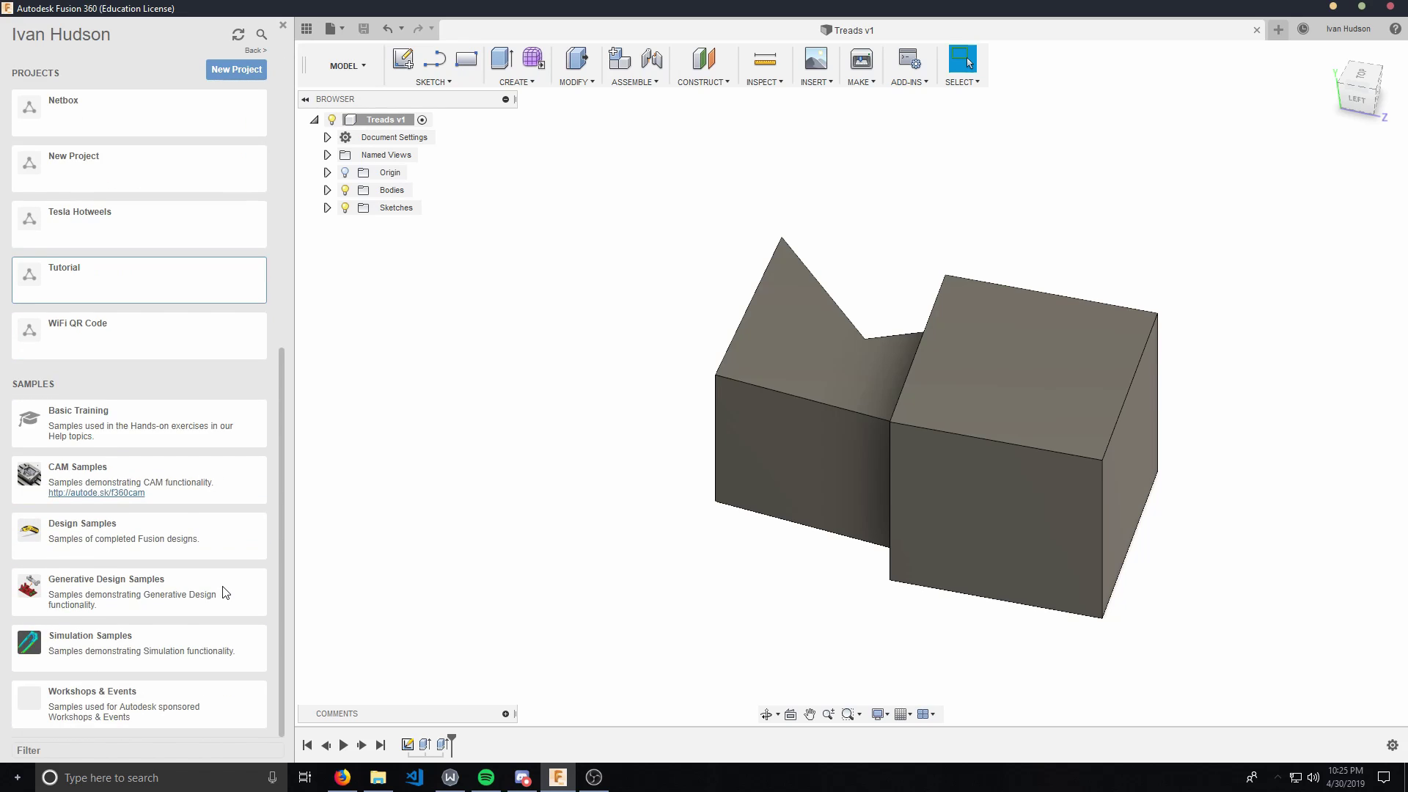
pyautogui.scroll(7, 224, 590)
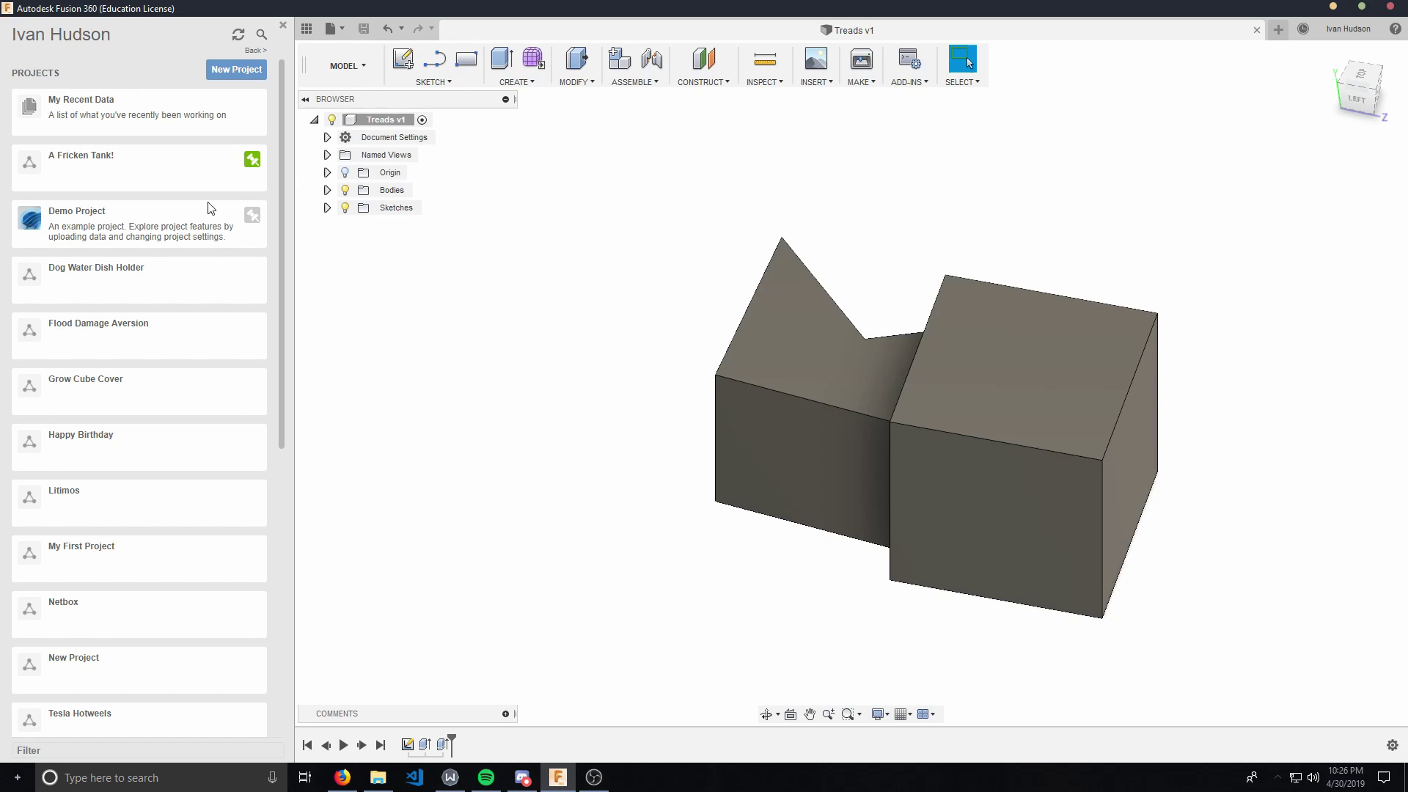
pyautogui.scroll(-6, 211, 208)
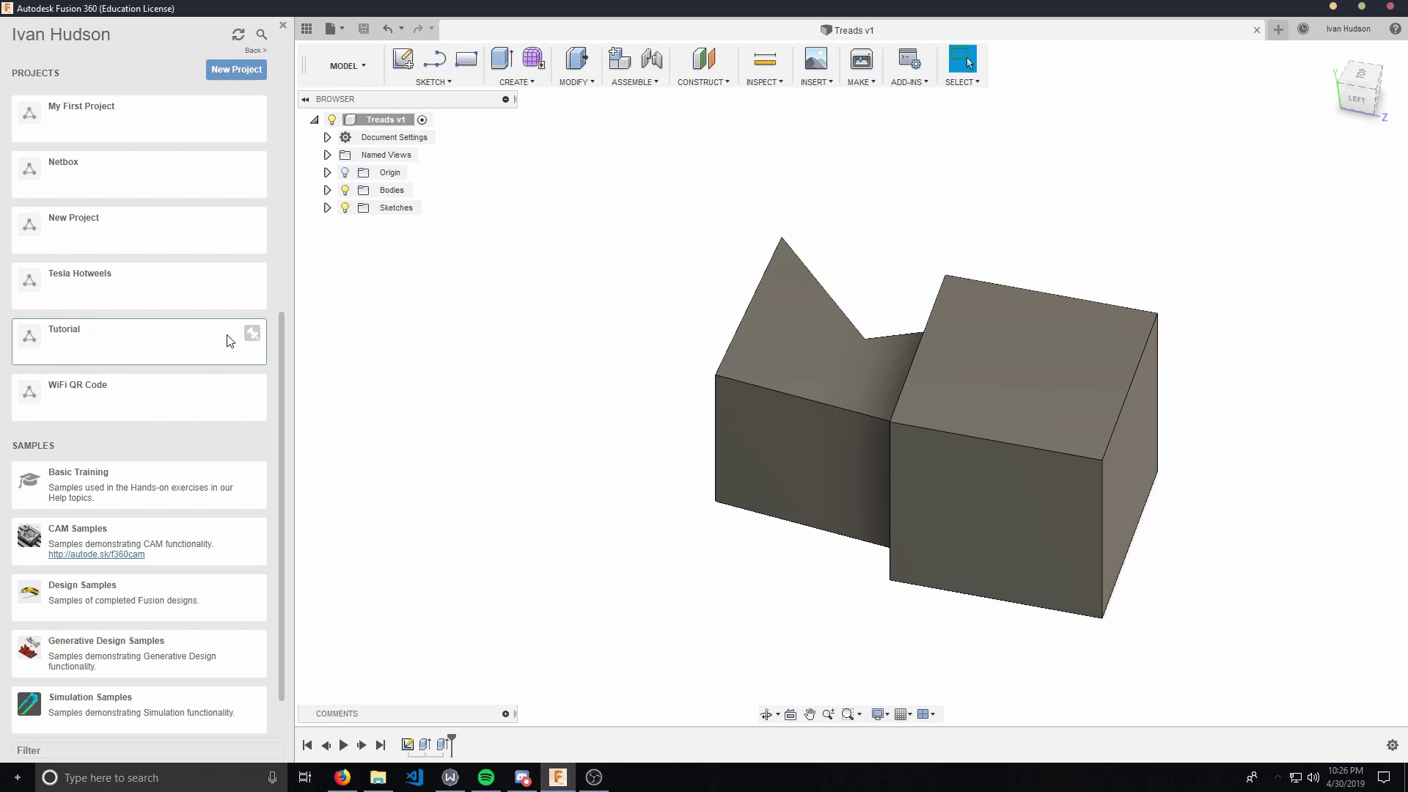
pyautogui.click(253, 333)
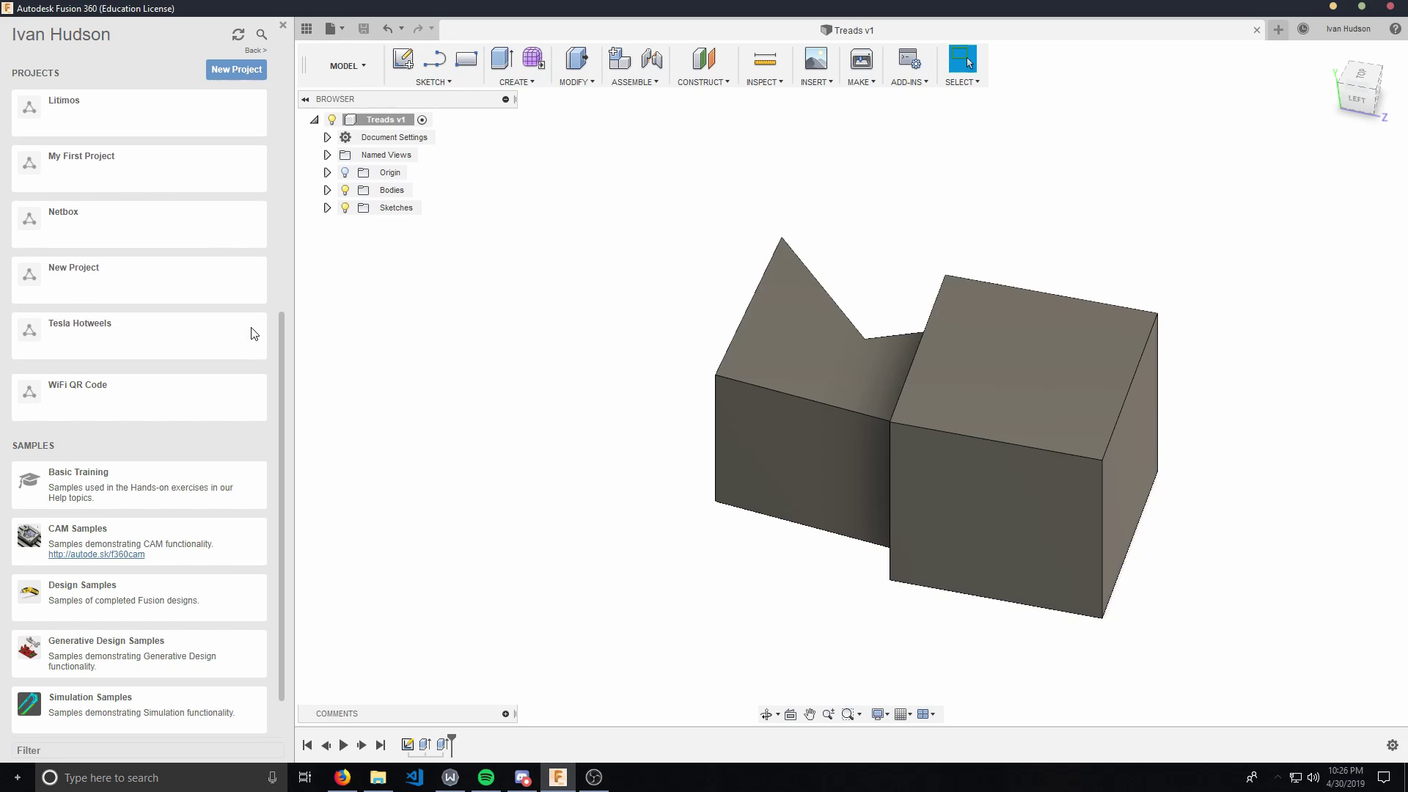